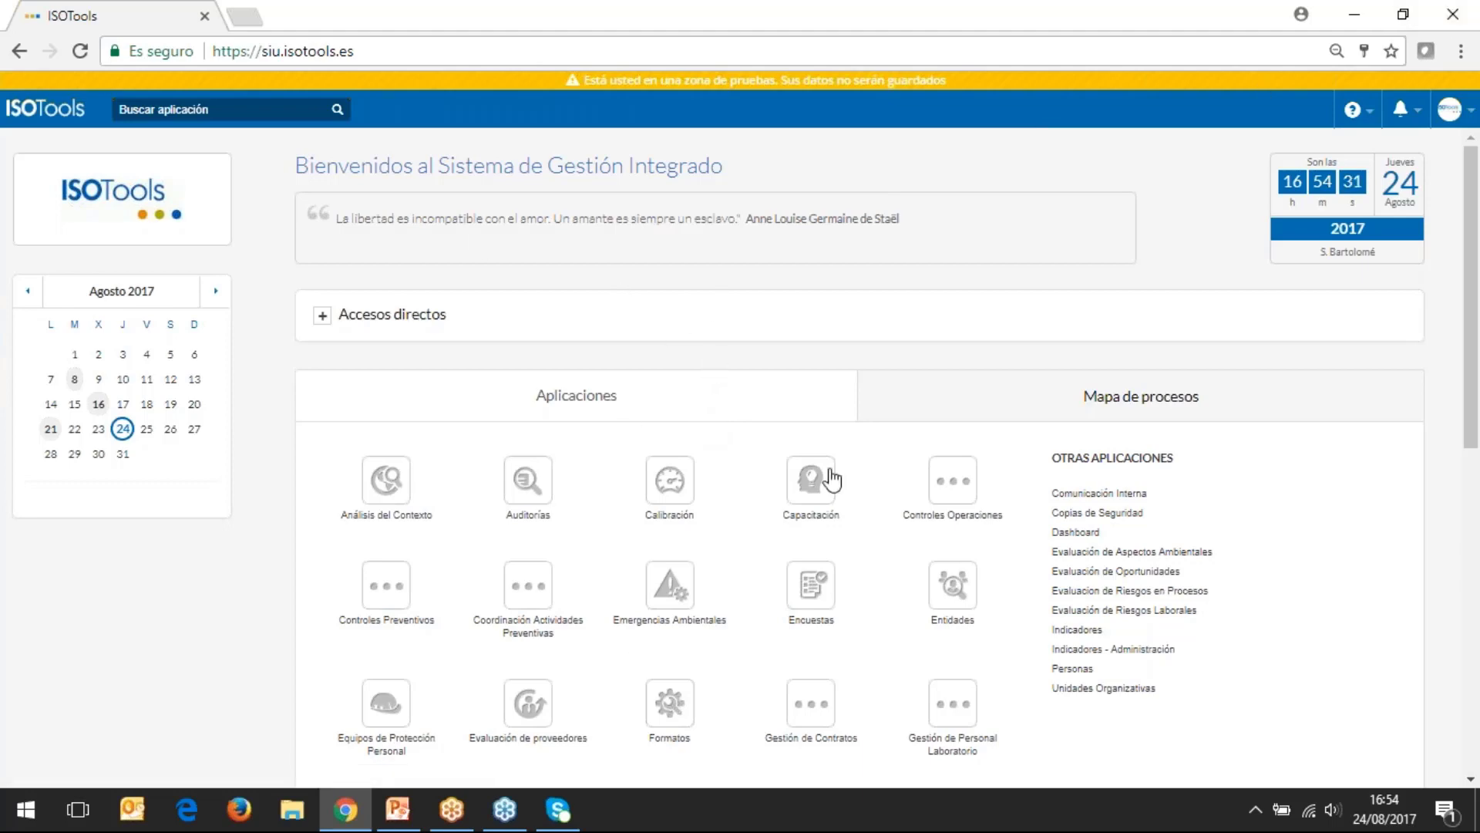
- Look through the full catalogue of applications on the home page, from Análisis del Contexto to Vigilancia de la Salud
scroll(899, 501, down, 3)
scroll(859, 457, down, 6)
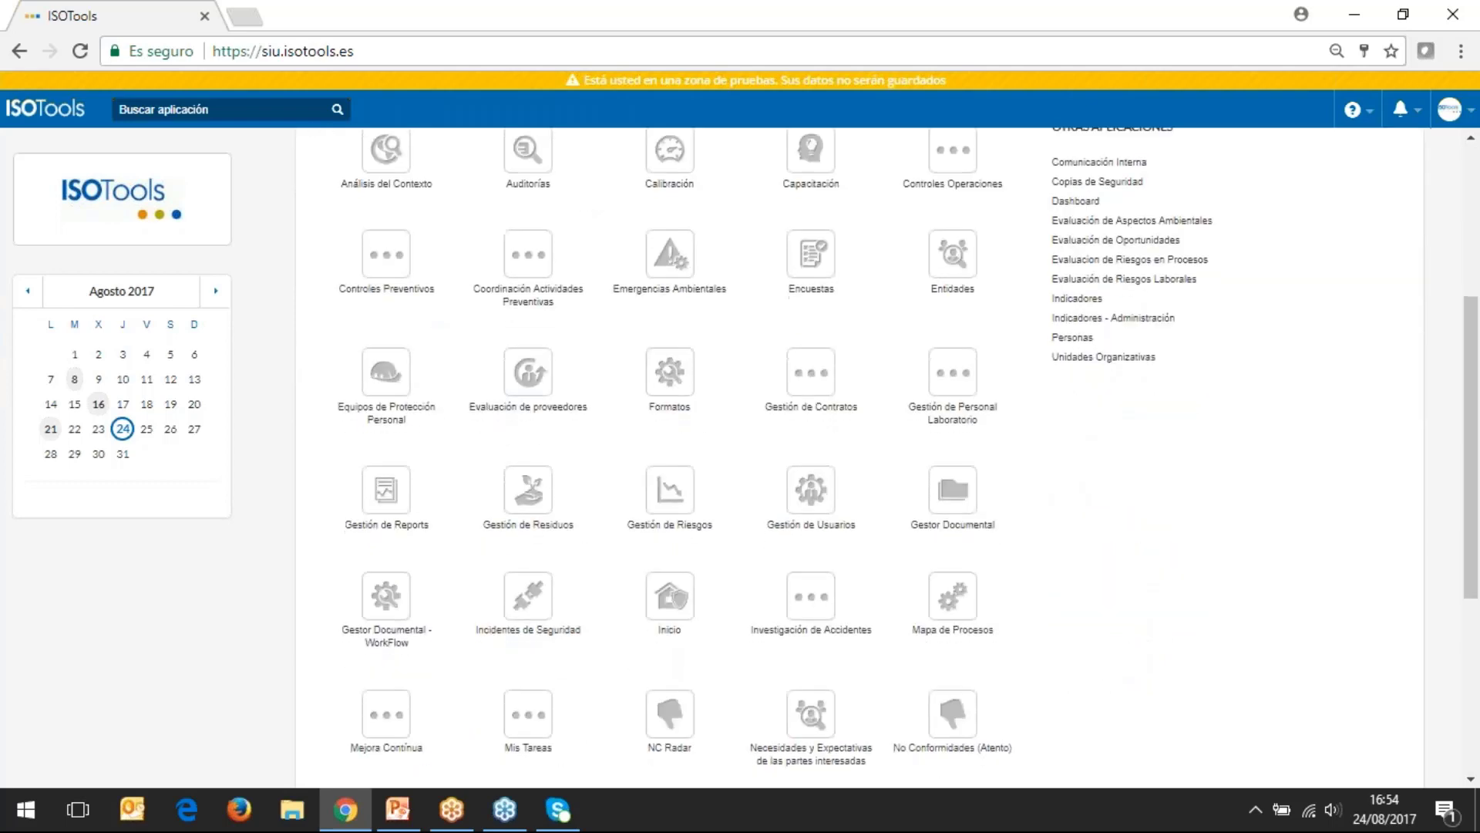
scroll(876, 539, up, 9)
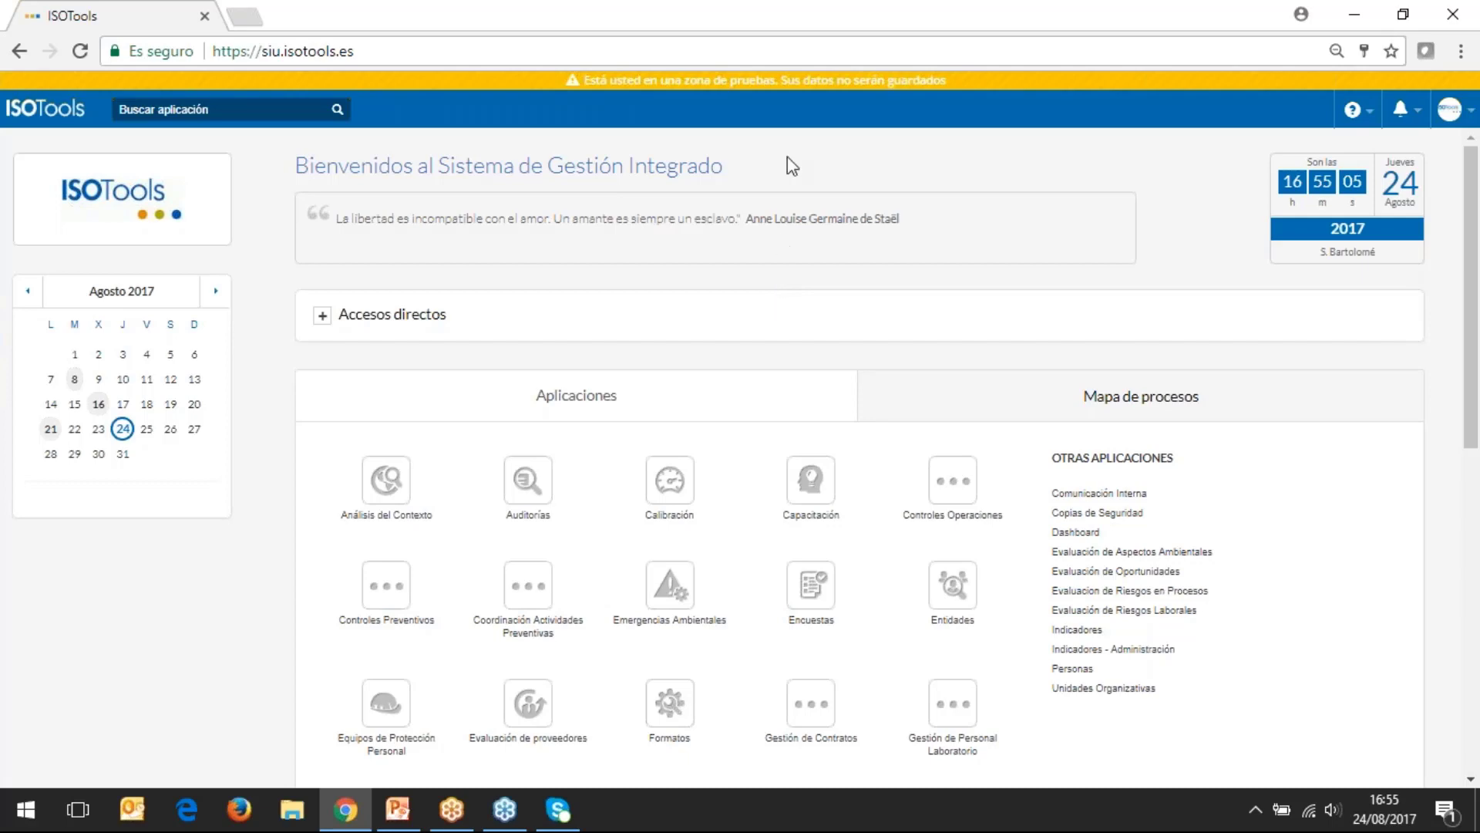
scroll(879, 372, down, 2)
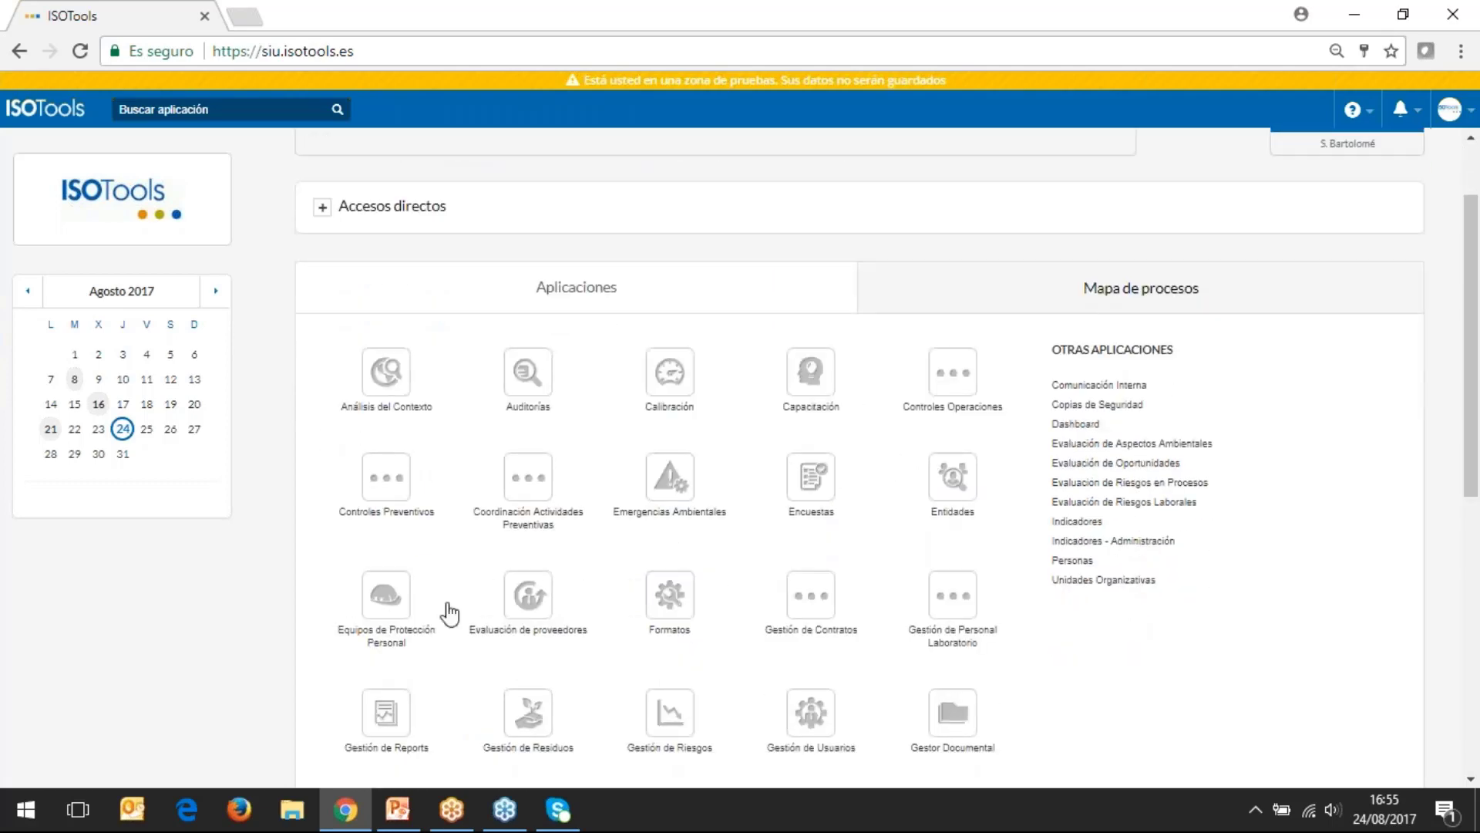
scroll(852, 701, down, 3)
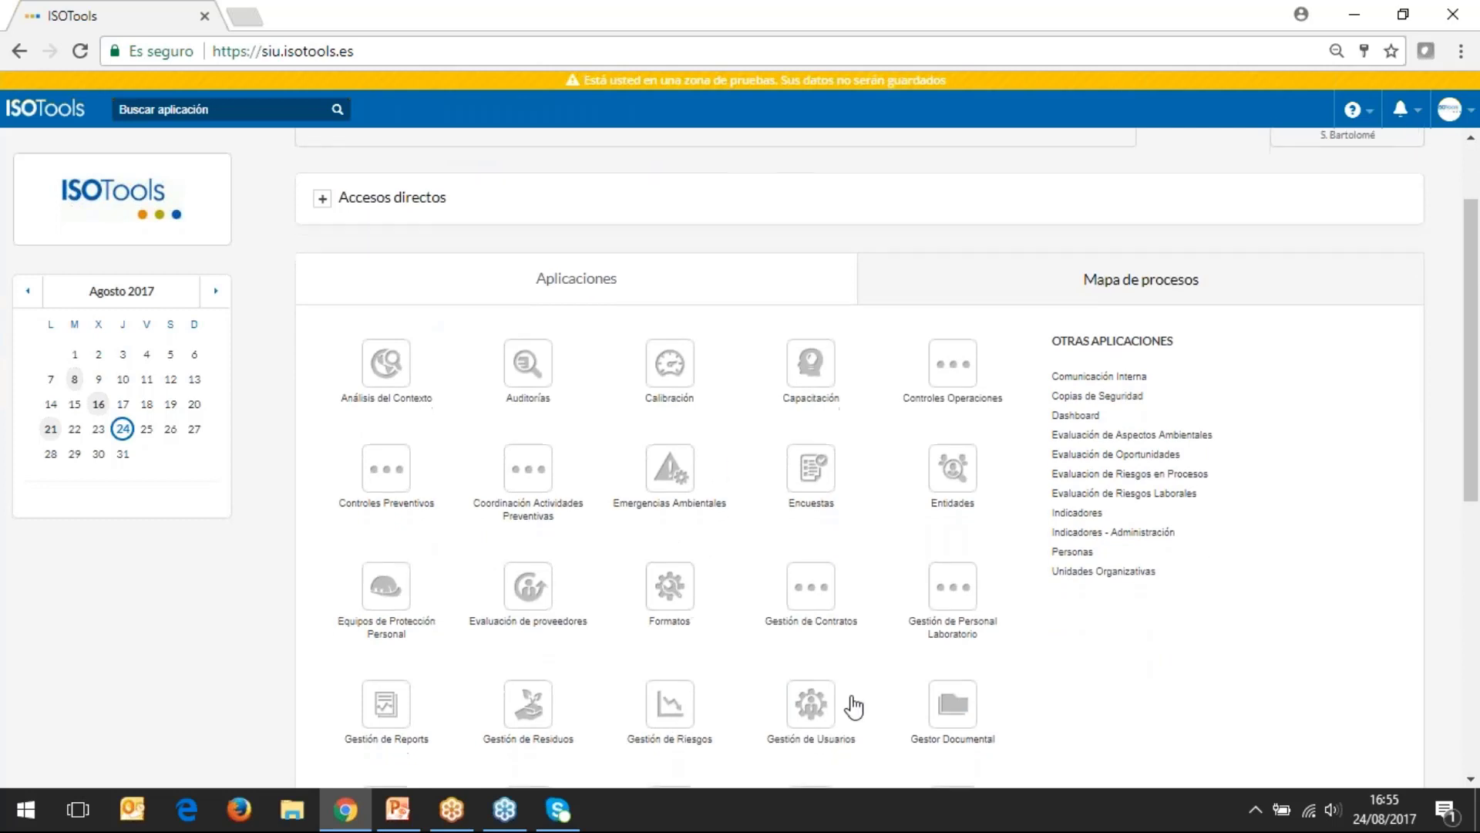
scroll(852, 706, down, 4)
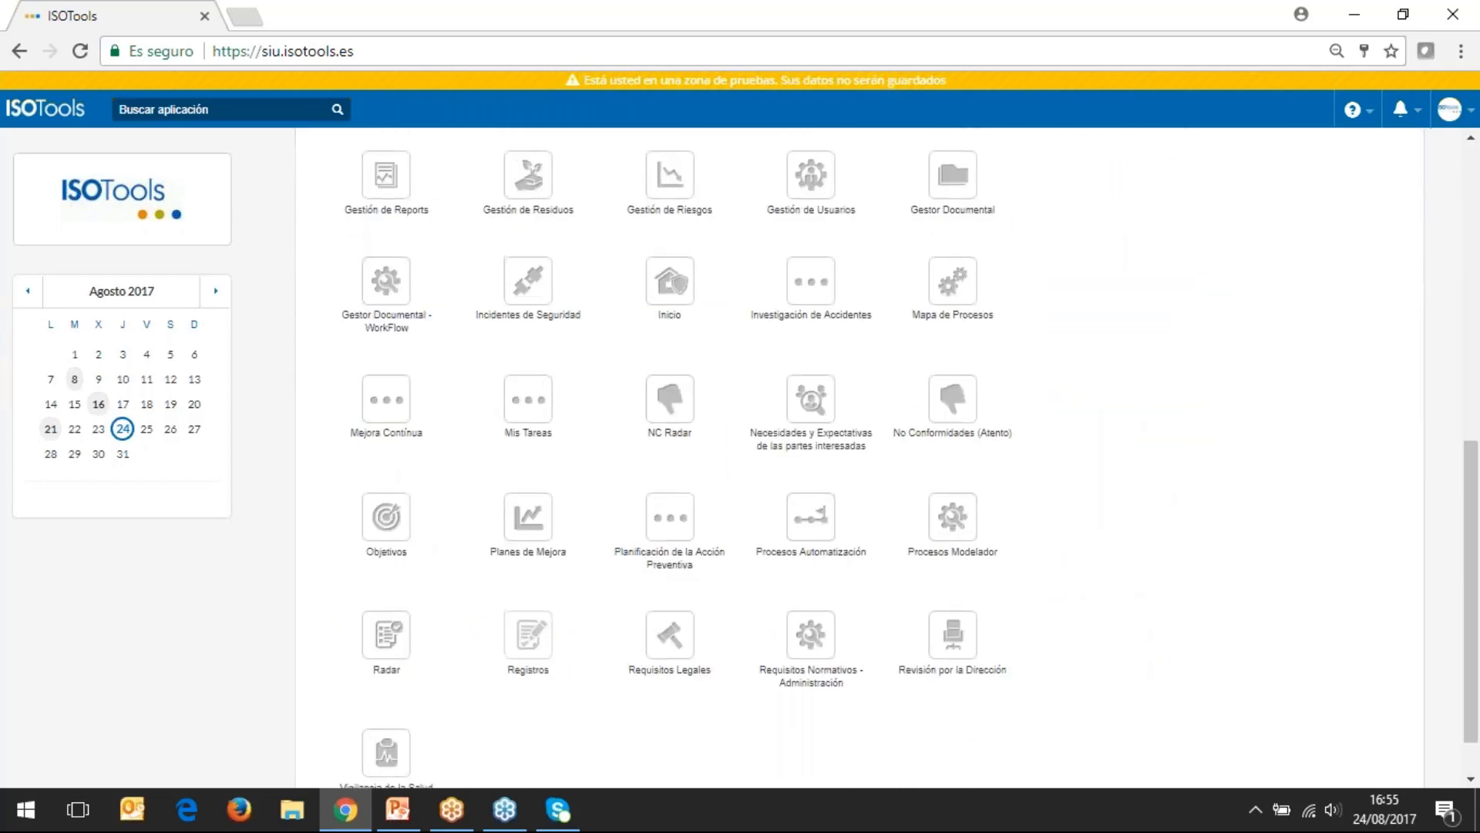
scroll(855, 705, up, 7)
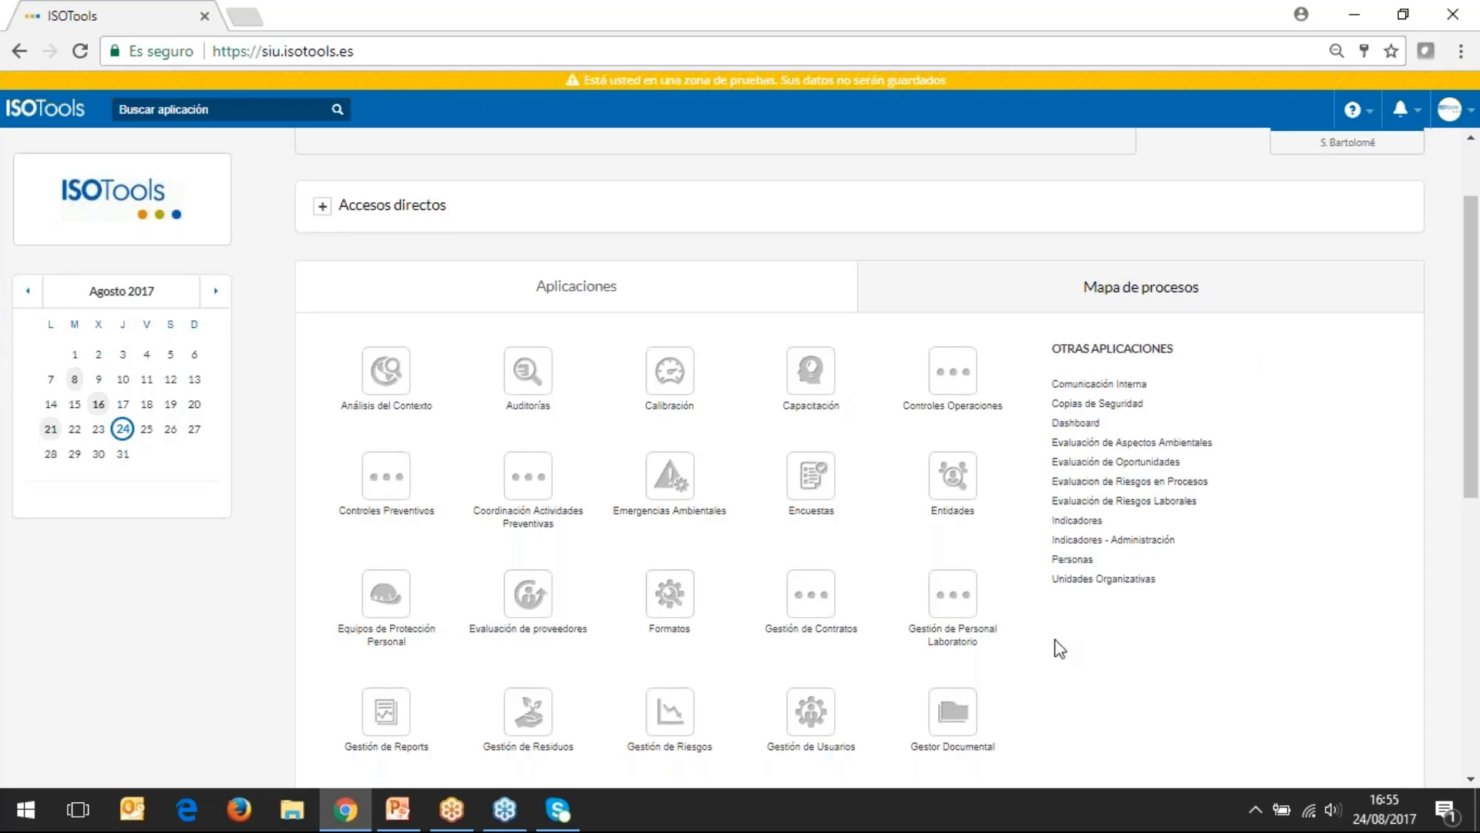
scroll(1054, 640, down, 3)
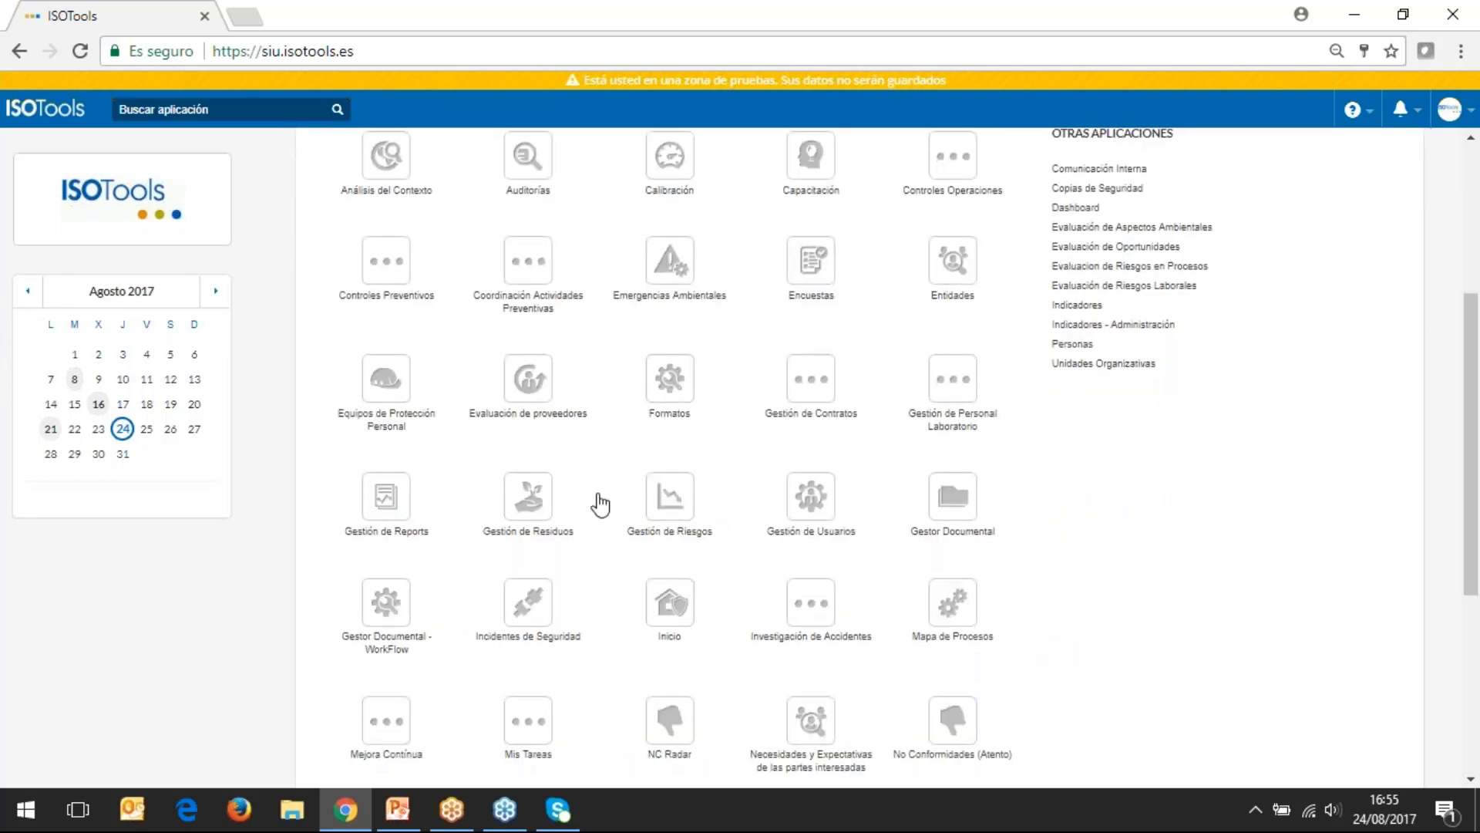
scroll(751, 473, down, 2)
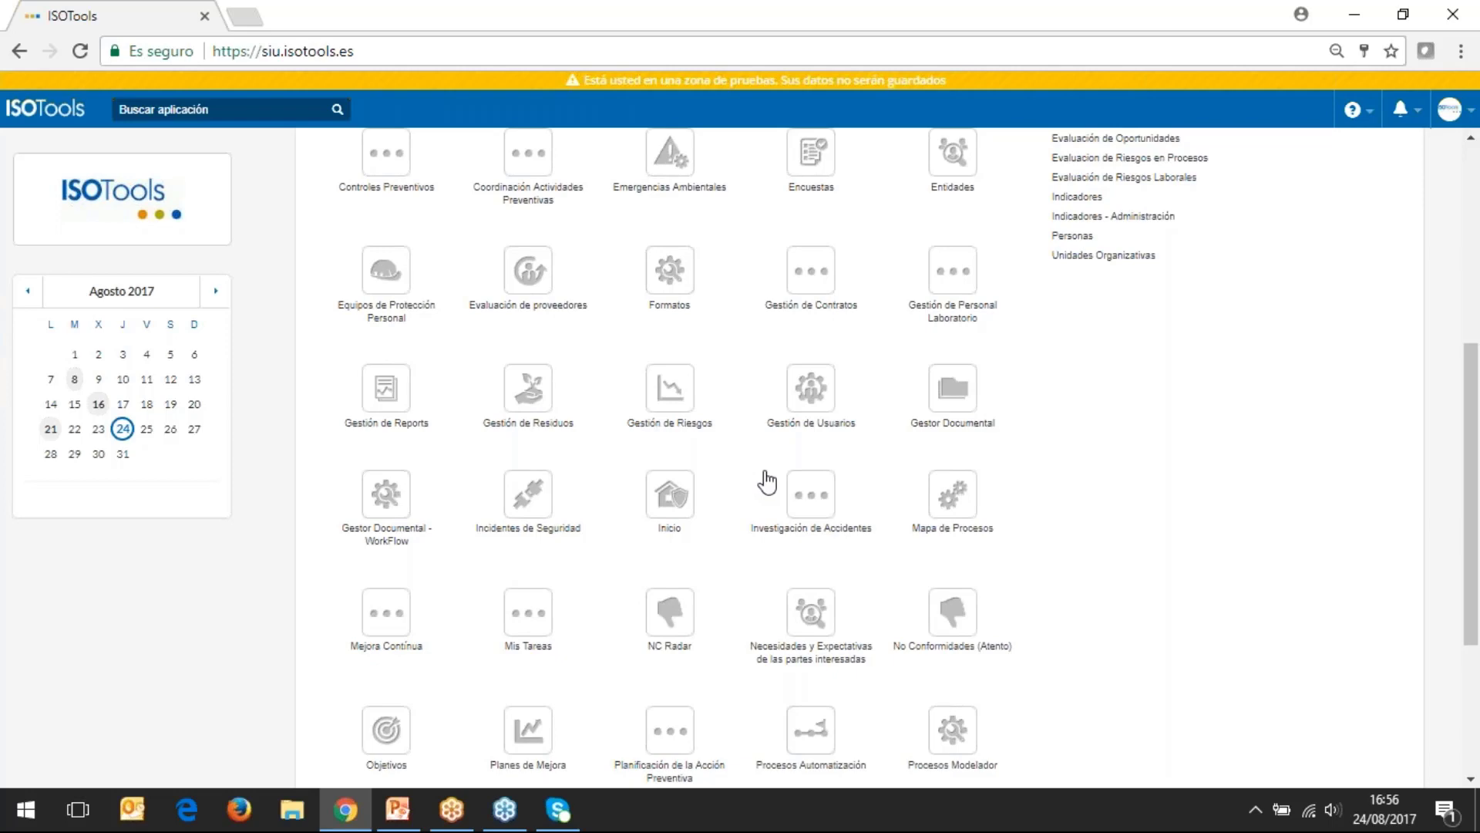
scroll(767, 482, up, 1)
scroll(771, 484, up, 5)
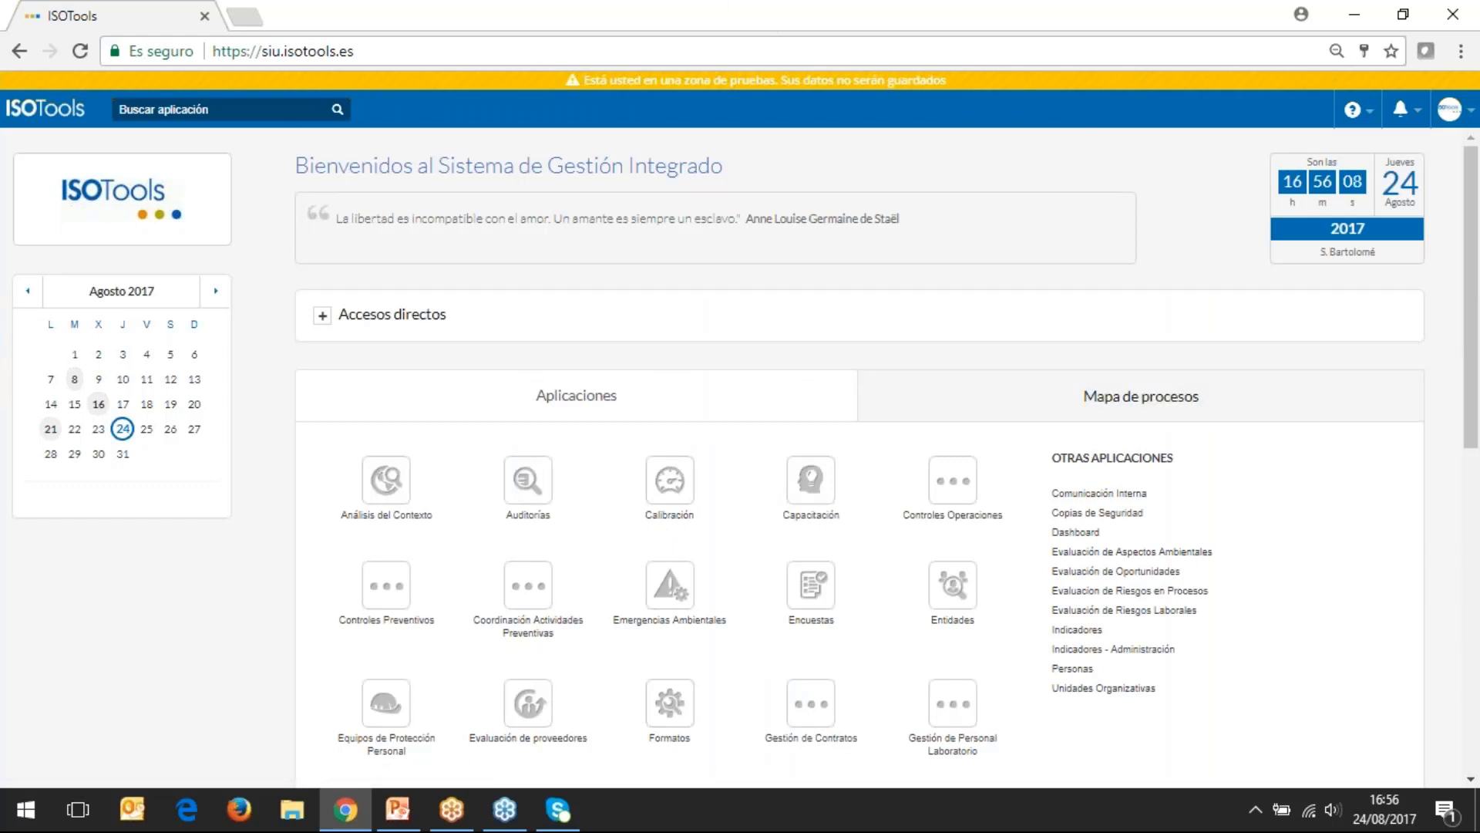
- Open the Mapa de Procesos application from the home page and display its list of Procesos
scroll(808, 537, down, 1)
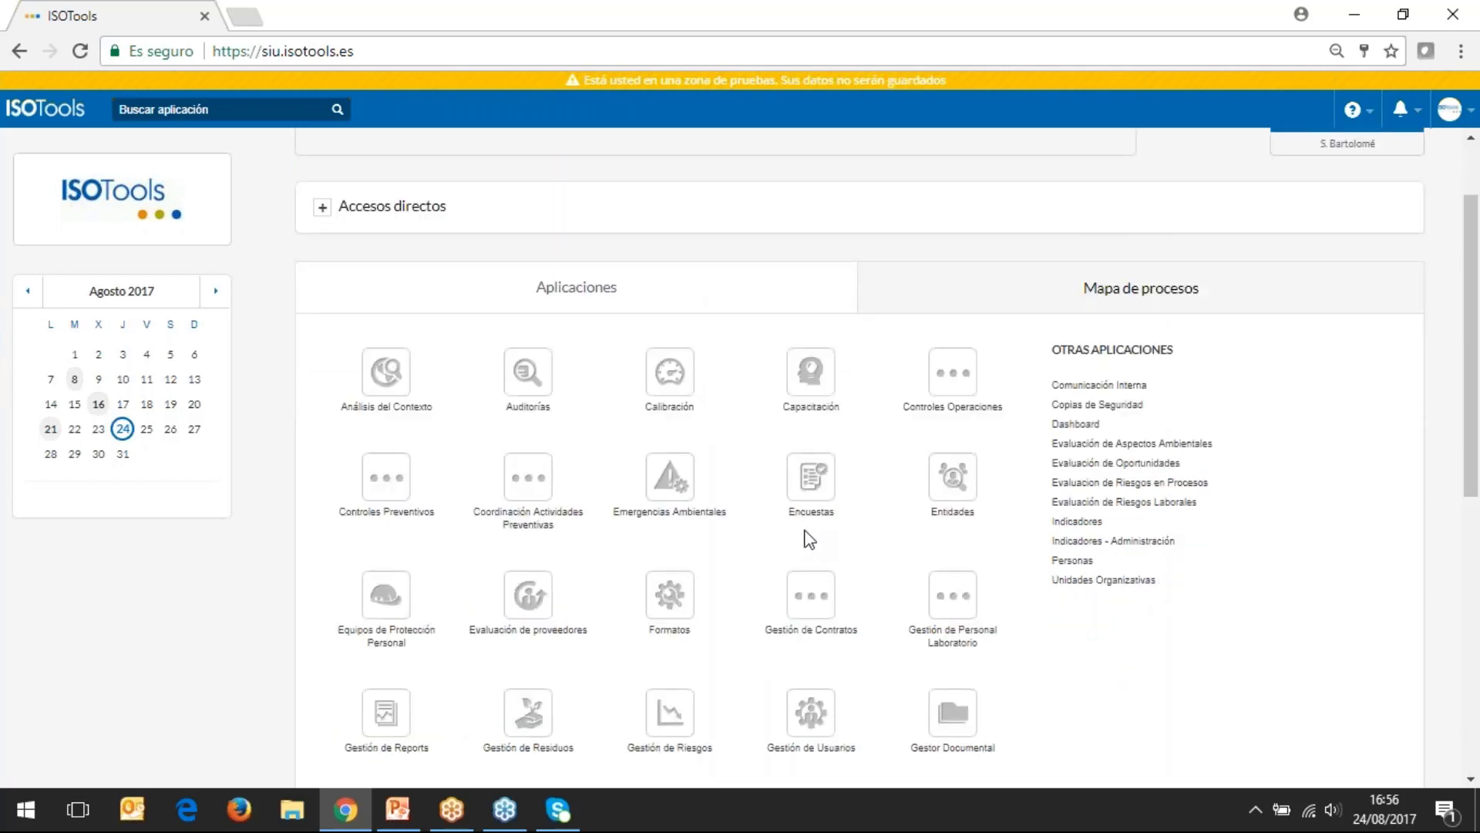
scroll(801, 528, down, 1)
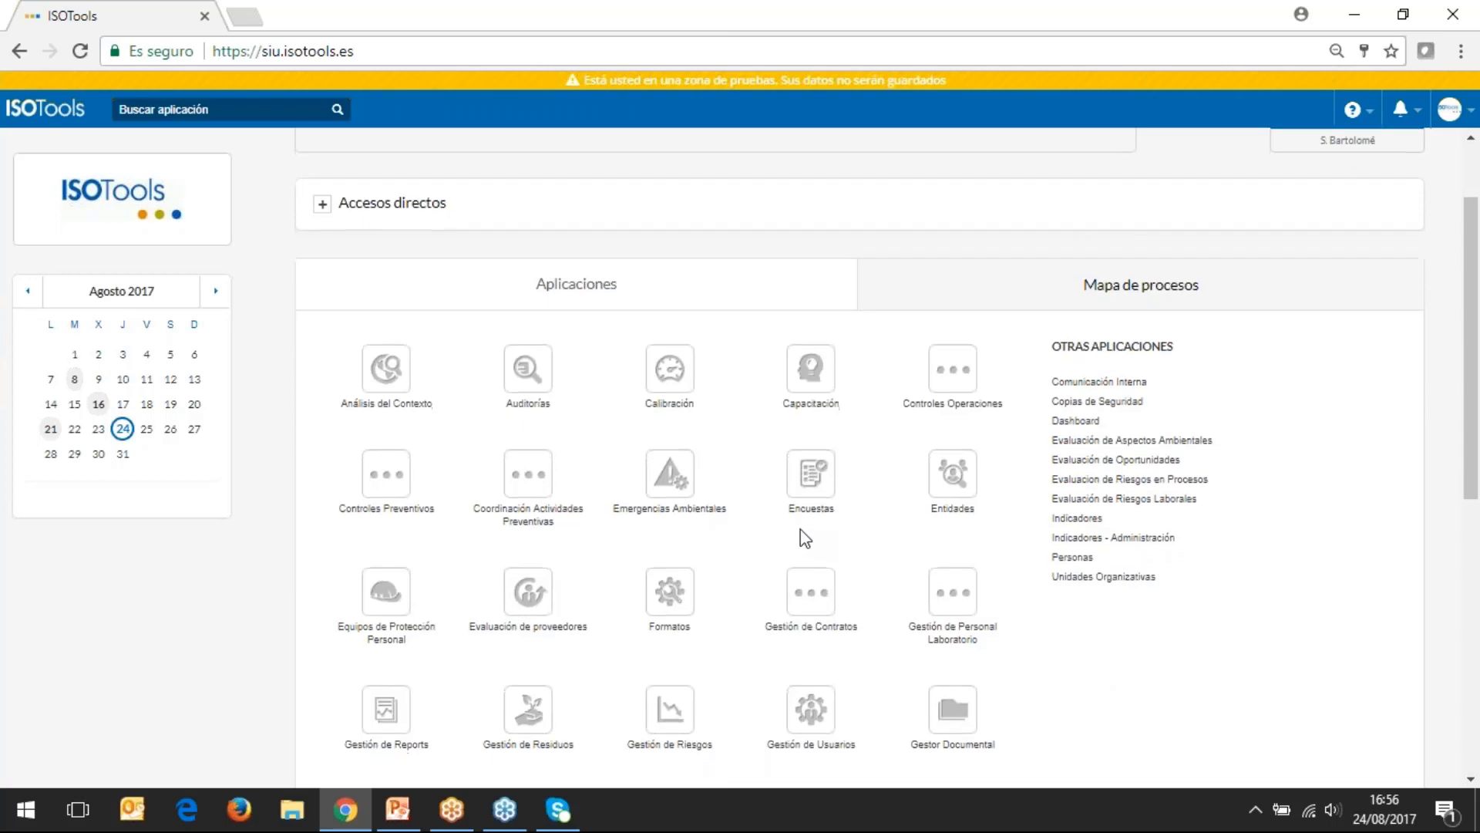
scroll(800, 528, down, 1)
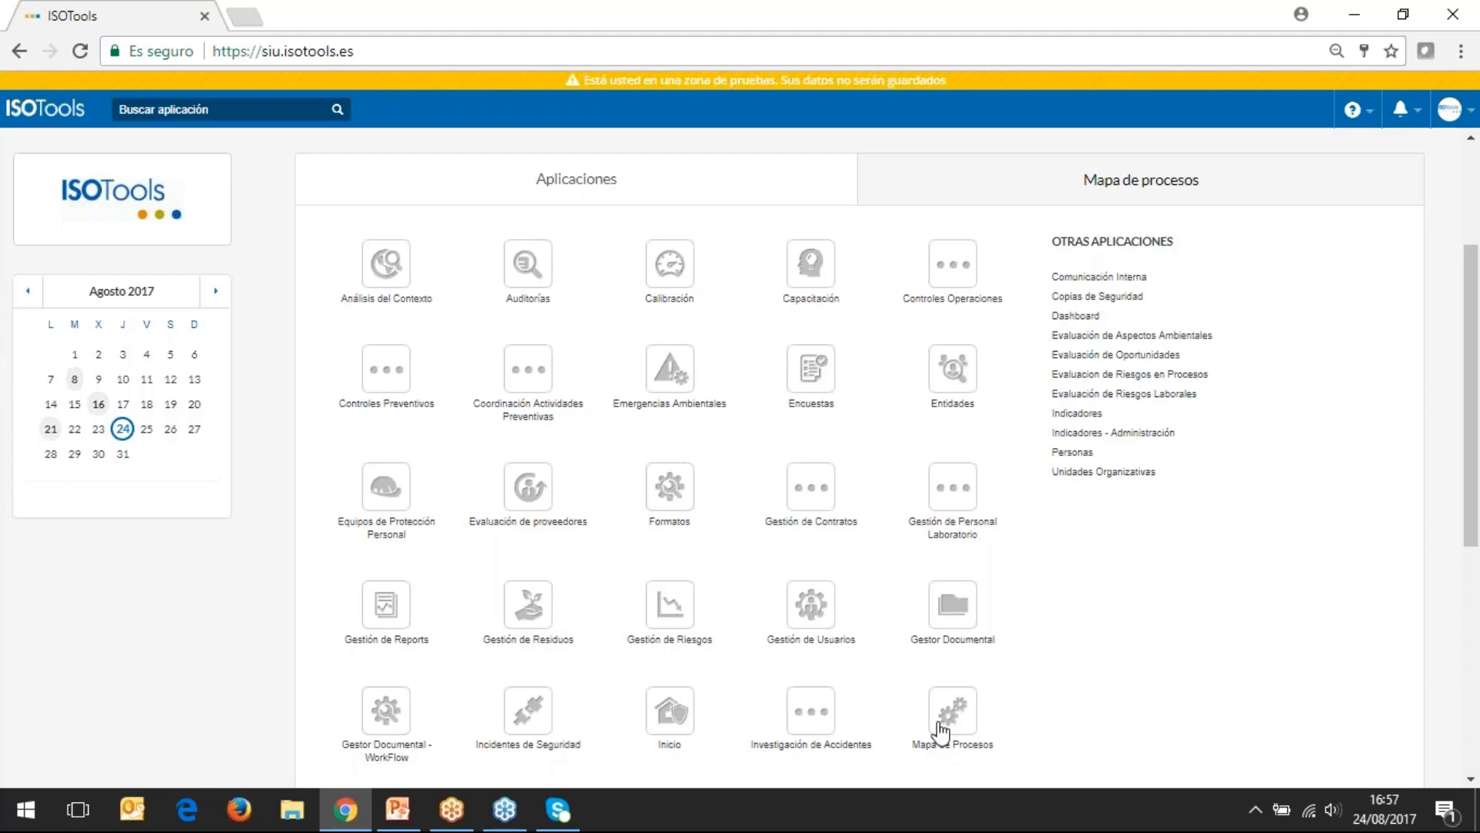
click(976, 709)
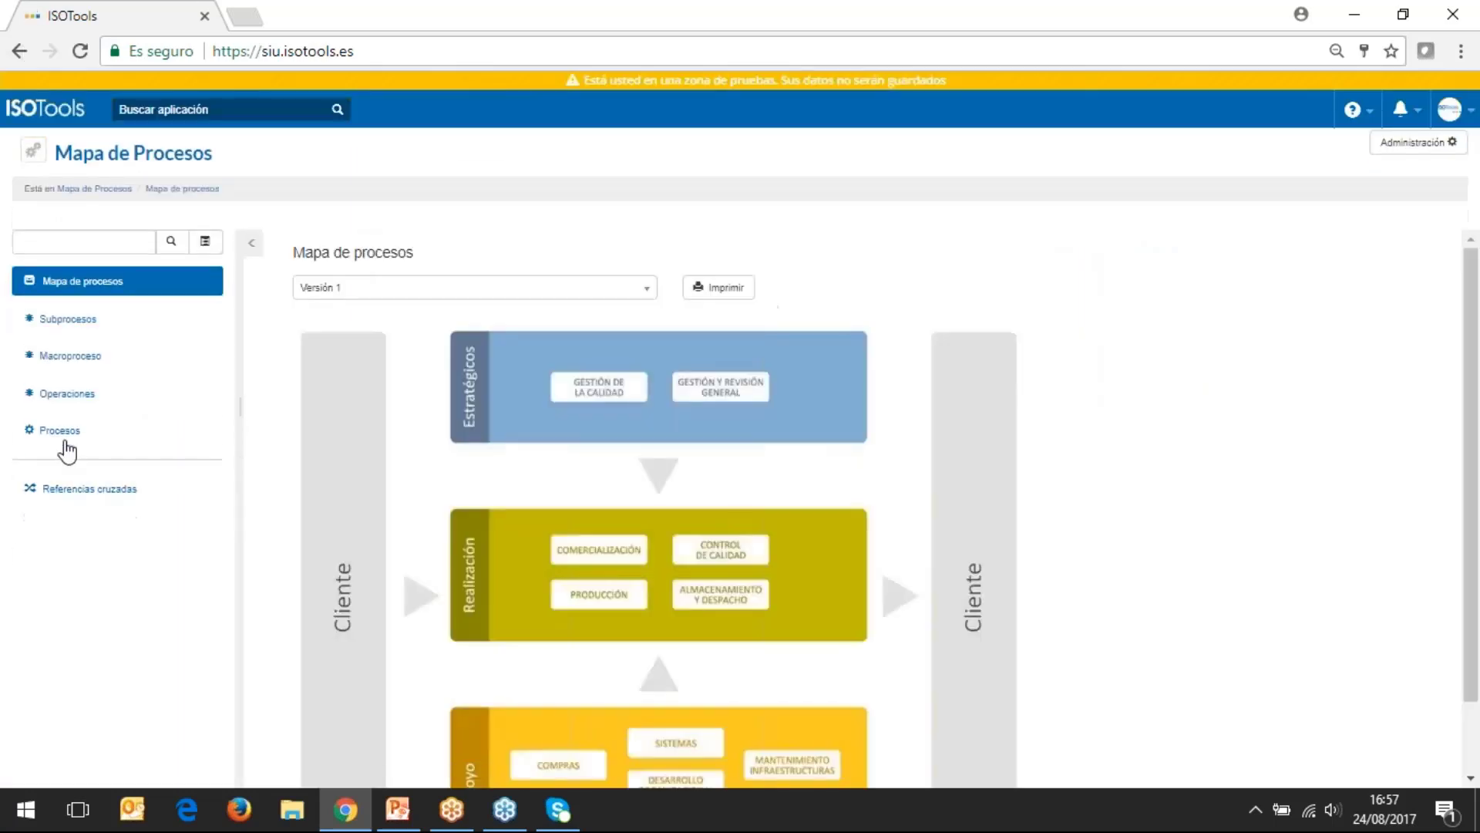
click(69, 432)
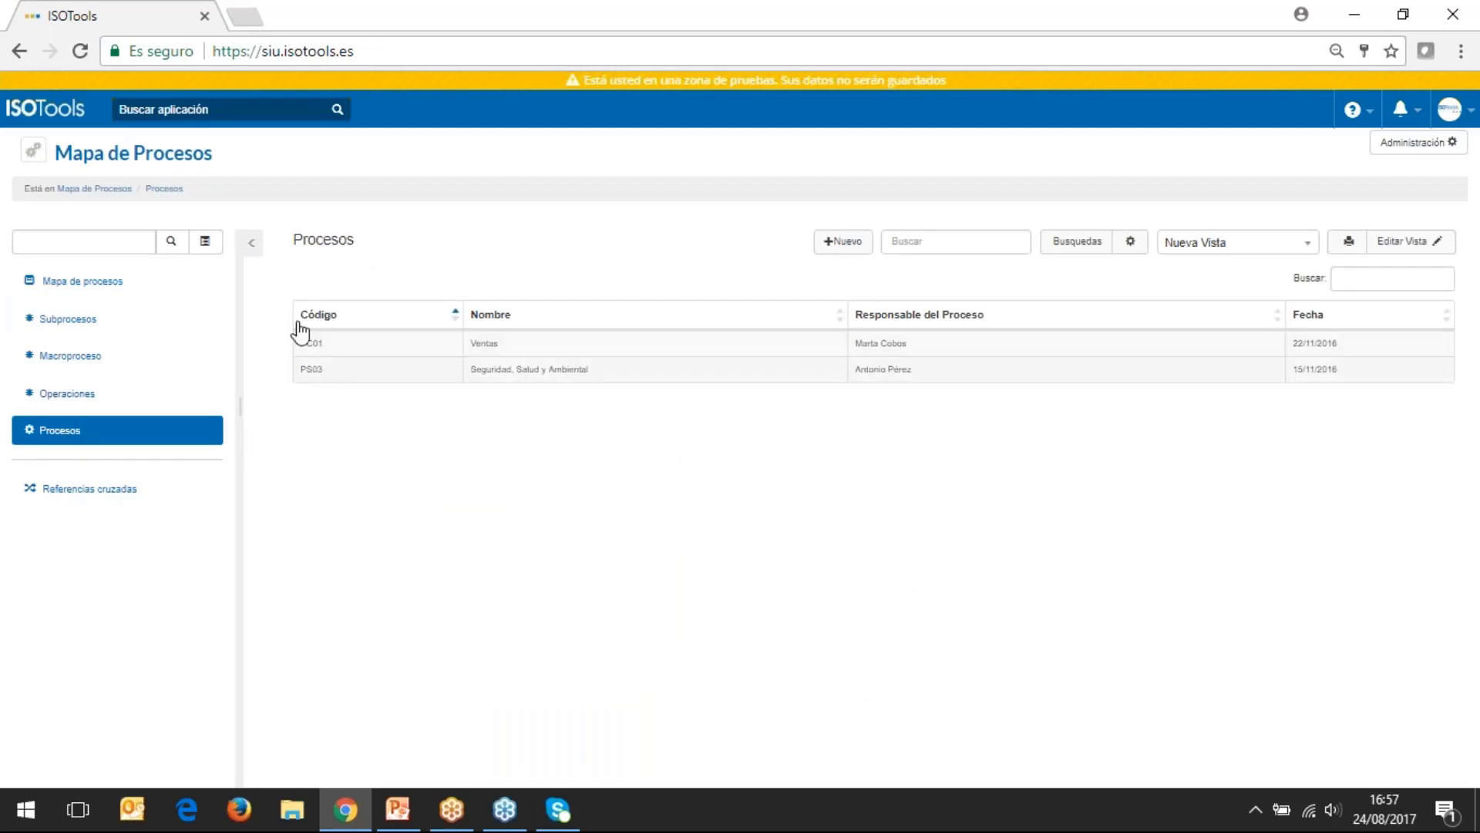
click(77, 119)
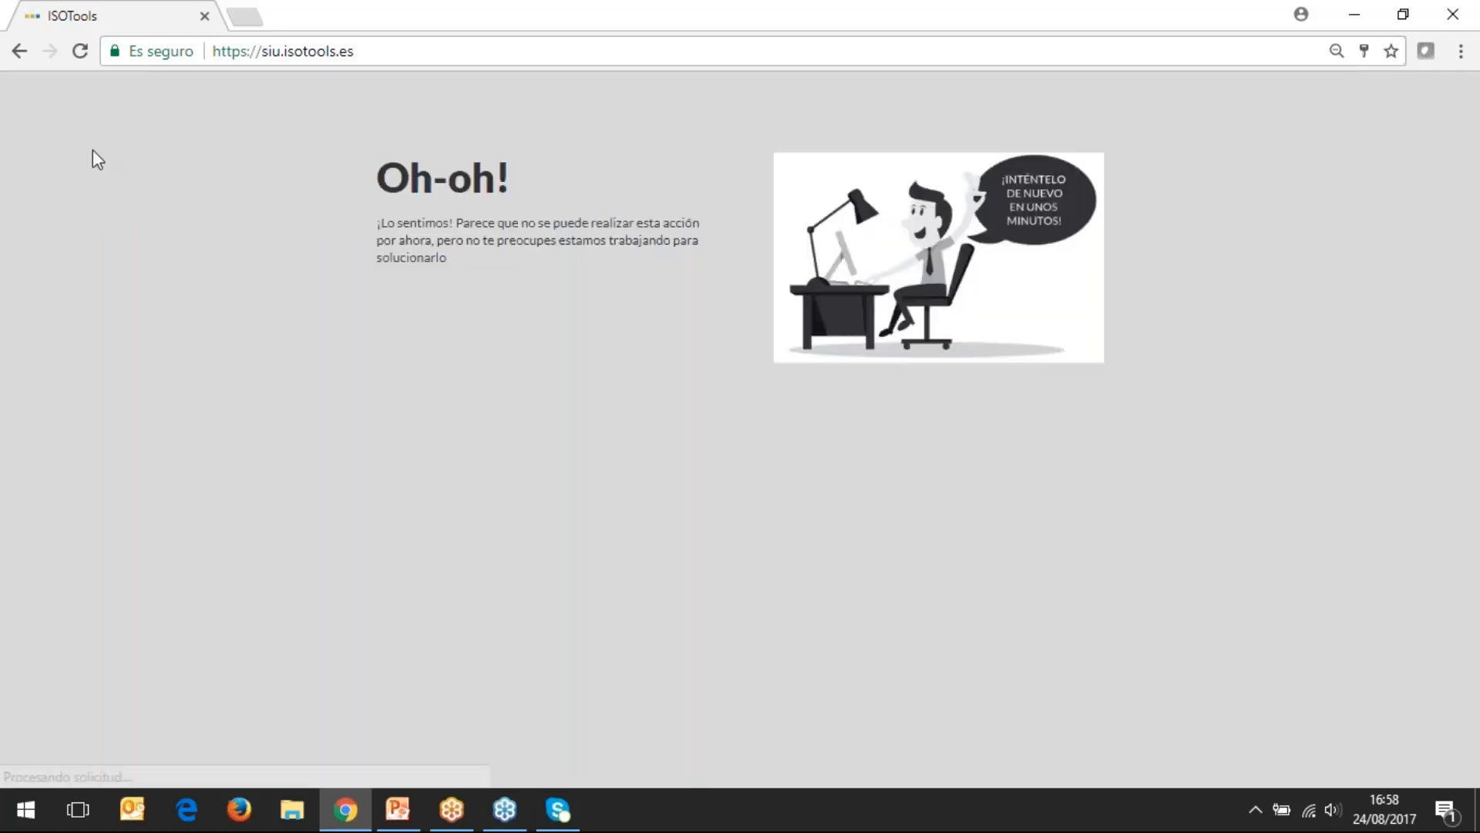
click(350, 54)
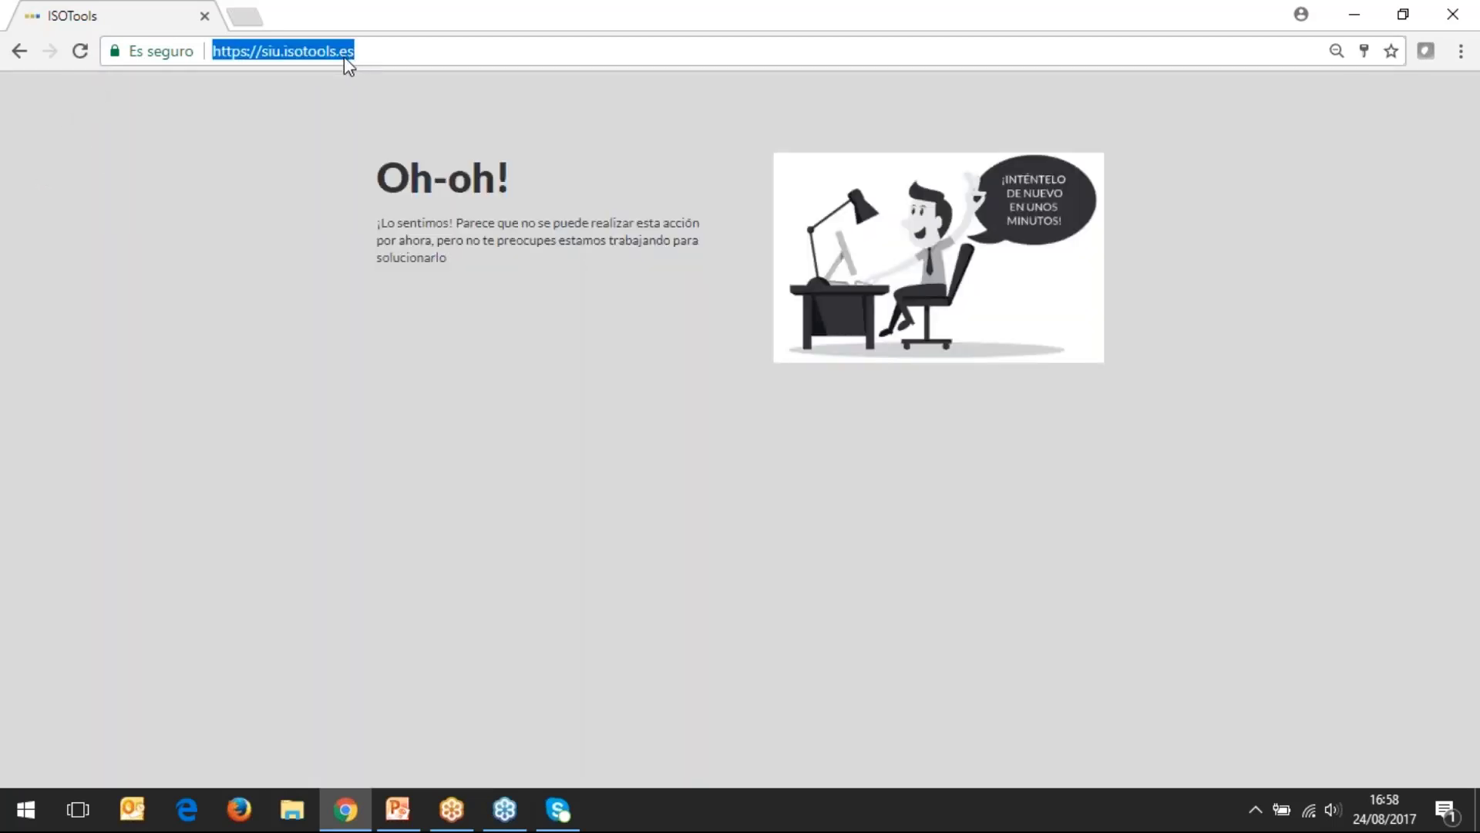
key(Return)
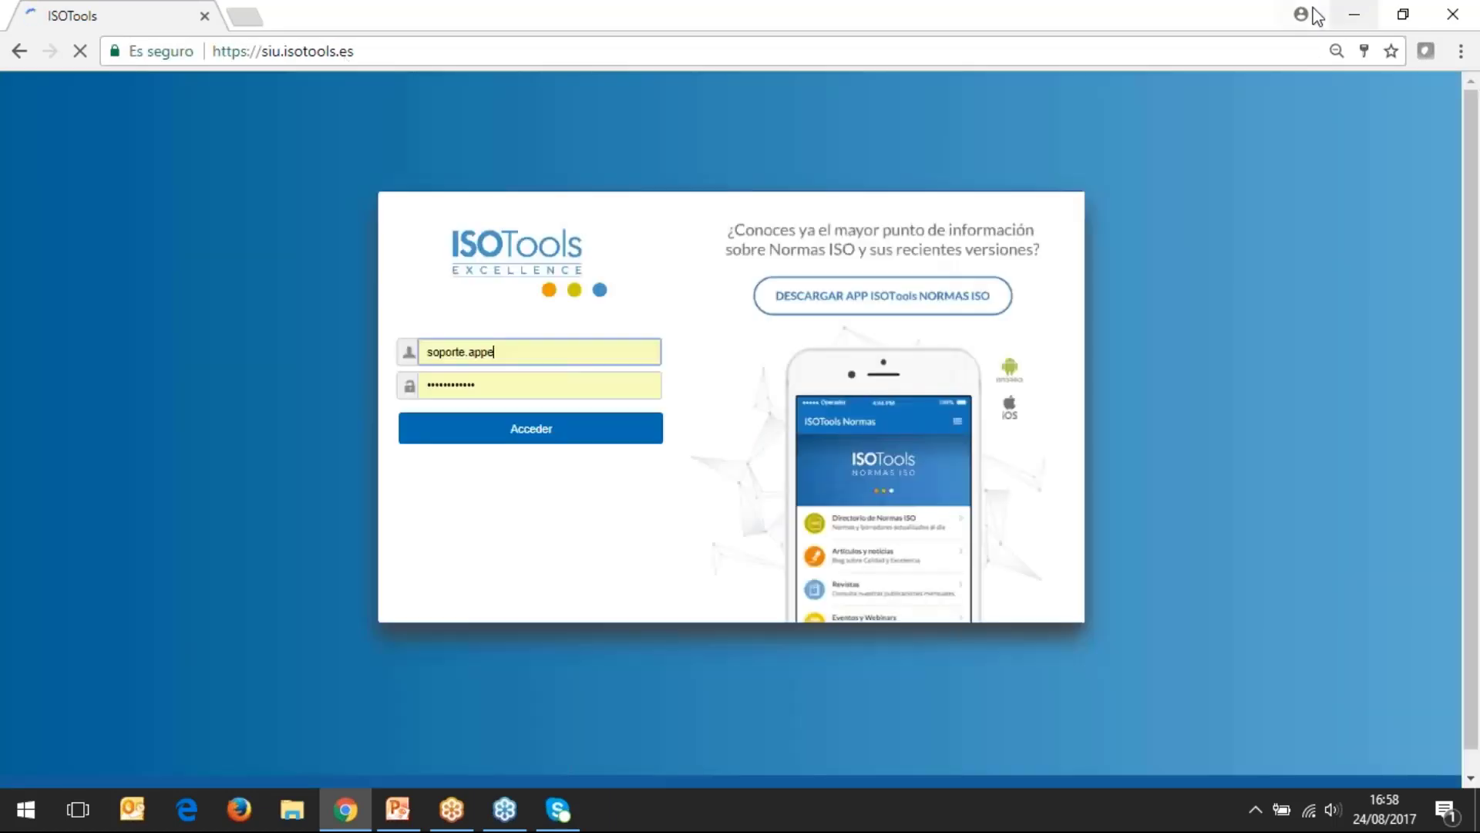
click(1355, 14)
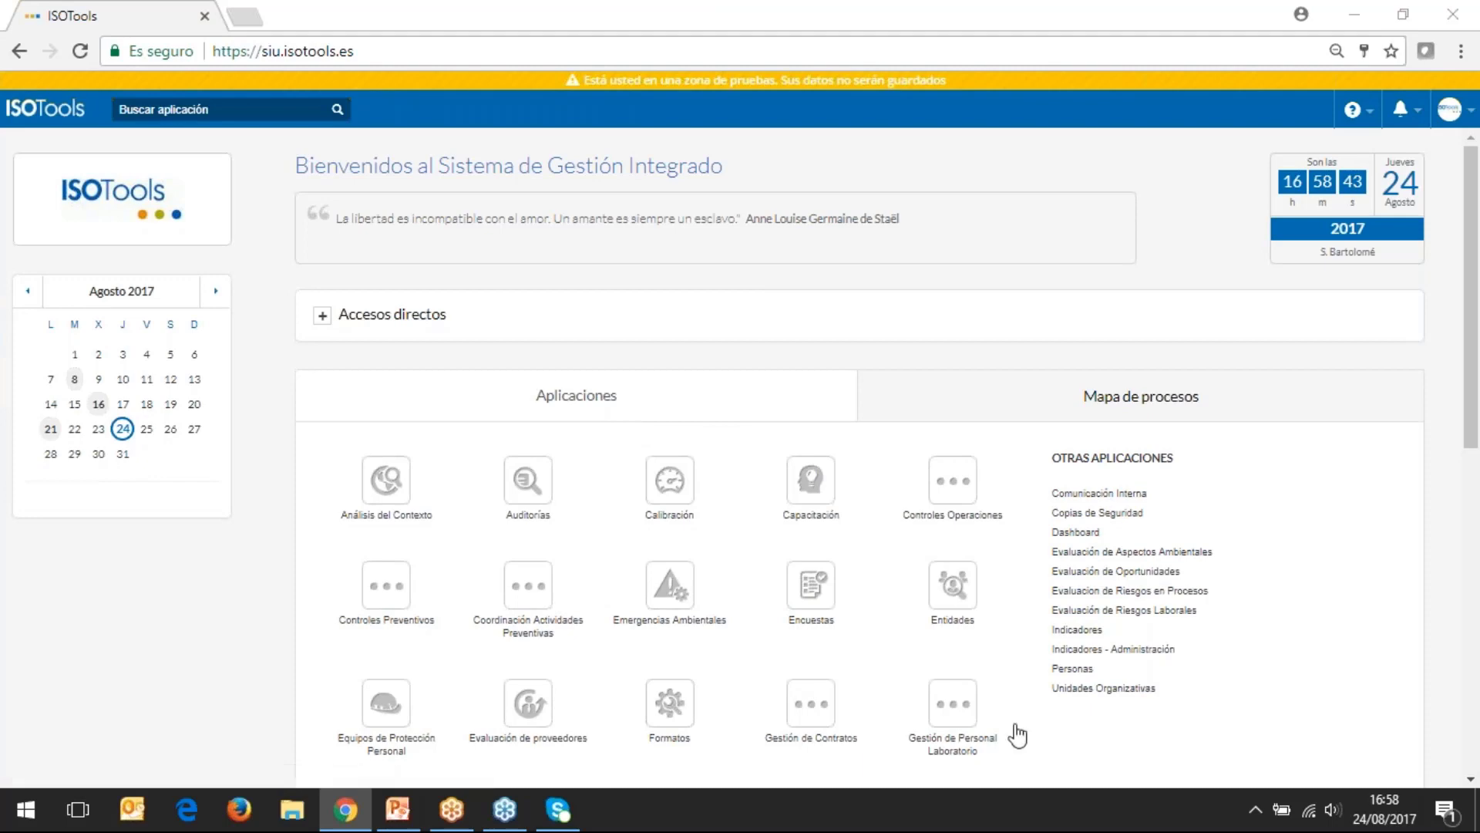
- Open the Planes de Mejora application from the home page's application grid
scroll(1018, 737, down, 1)
scroll(1017, 735, down, 3)
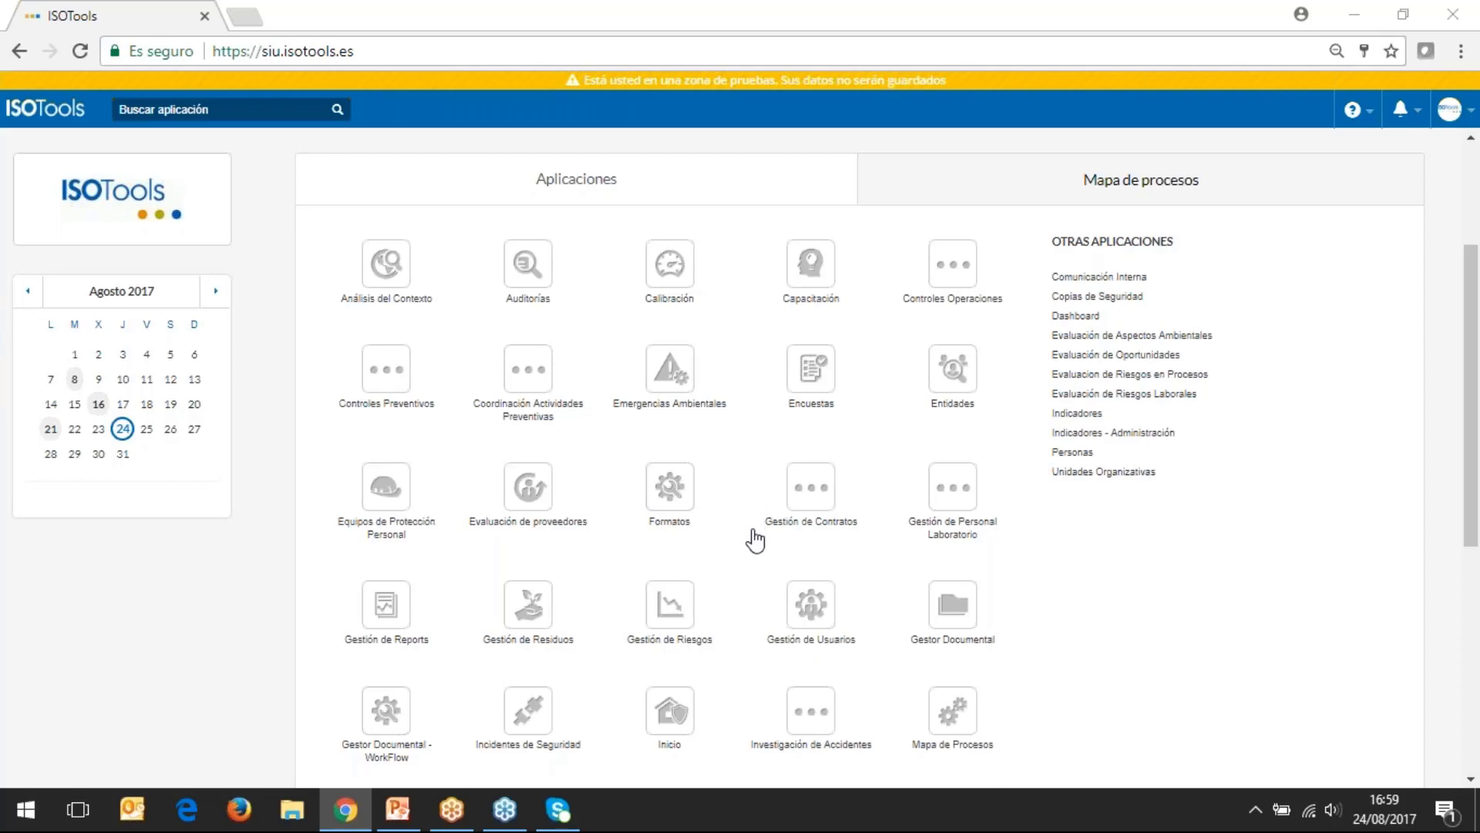
scroll(756, 543, down, 3)
scroll(755, 543, down, 1)
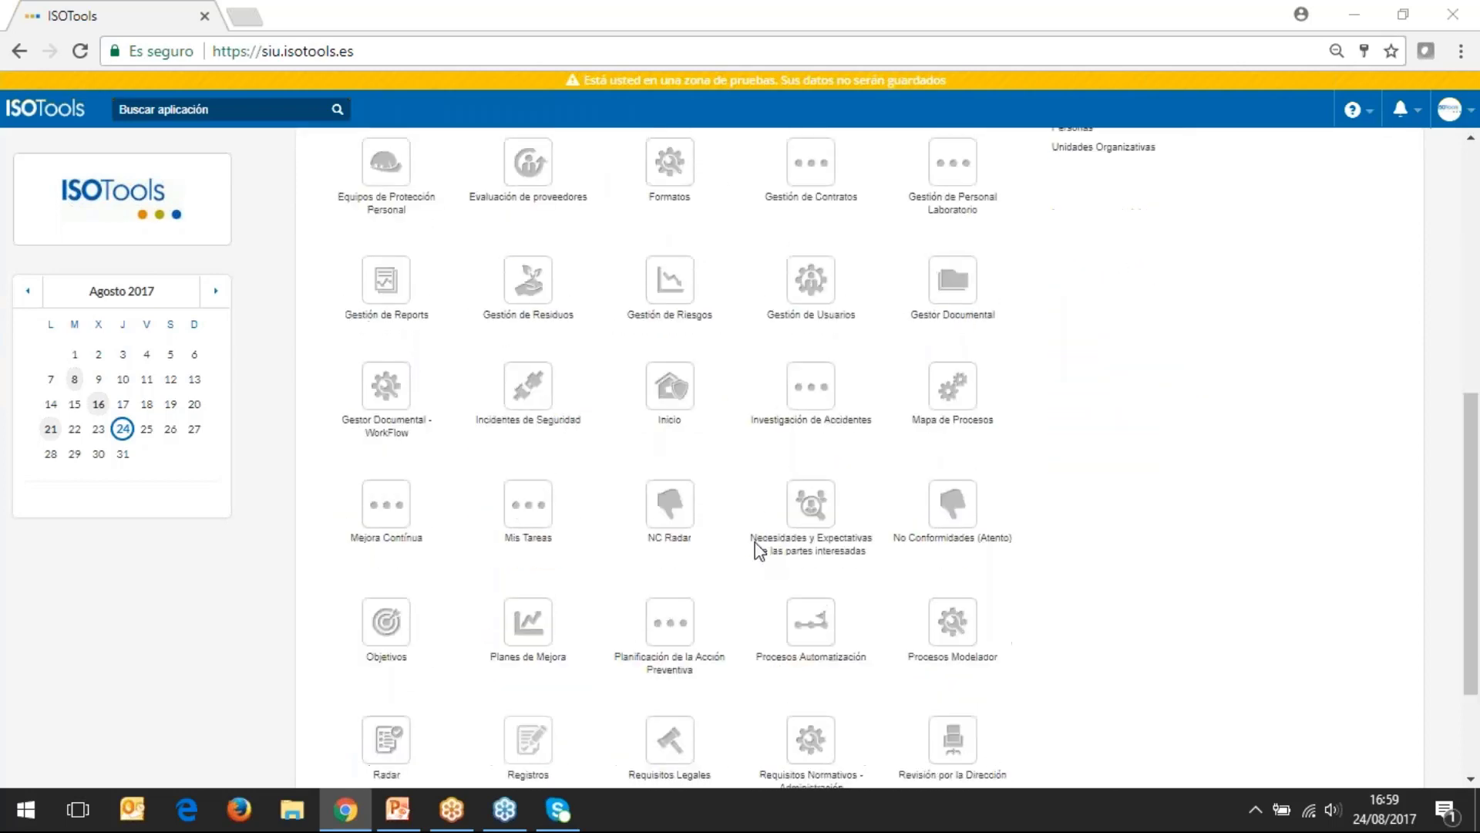
scroll(756, 543, down, 2)
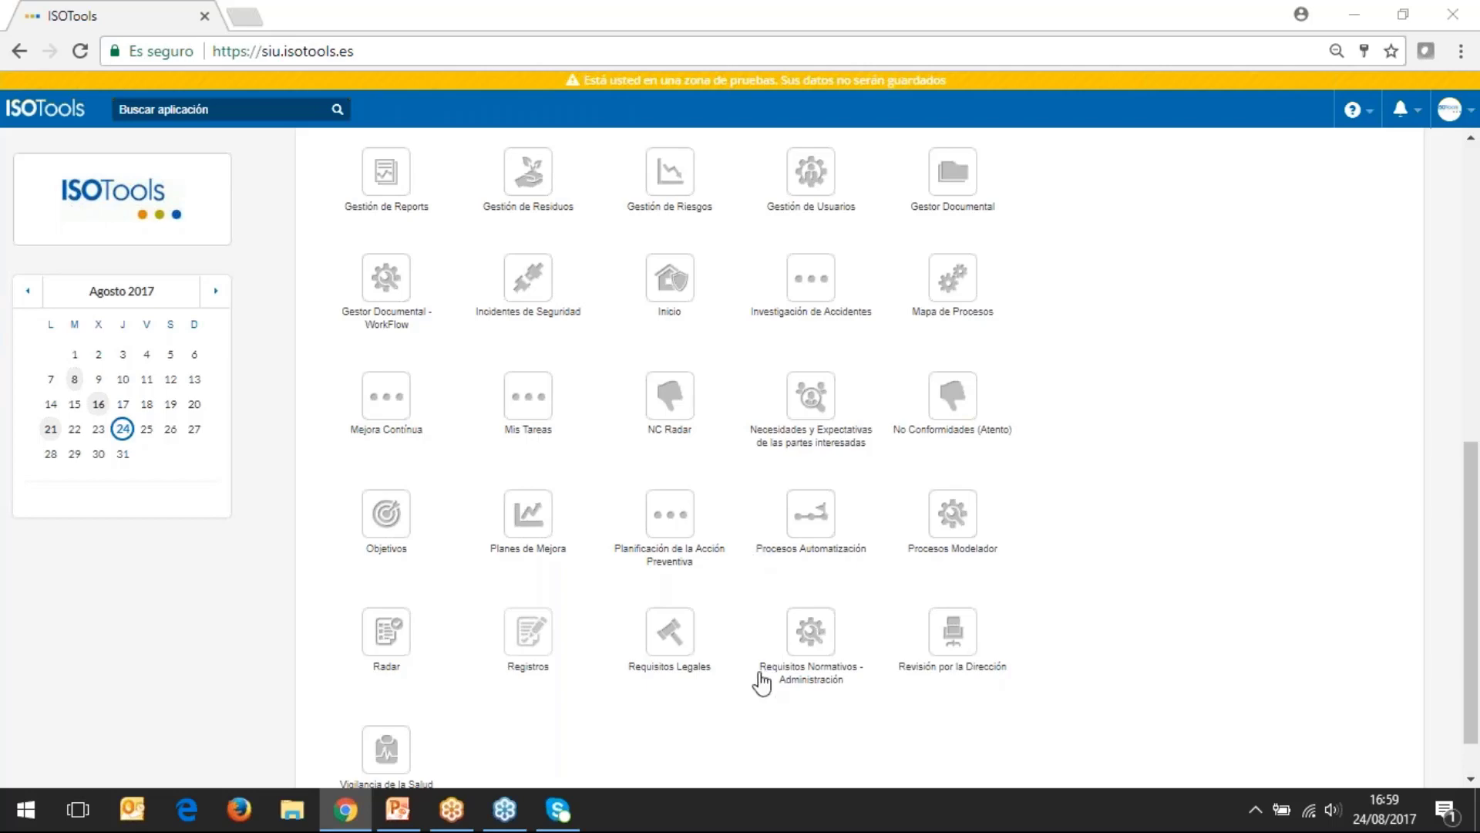
scroll(754, 721, down, 1)
scroll(752, 723, down, 1)
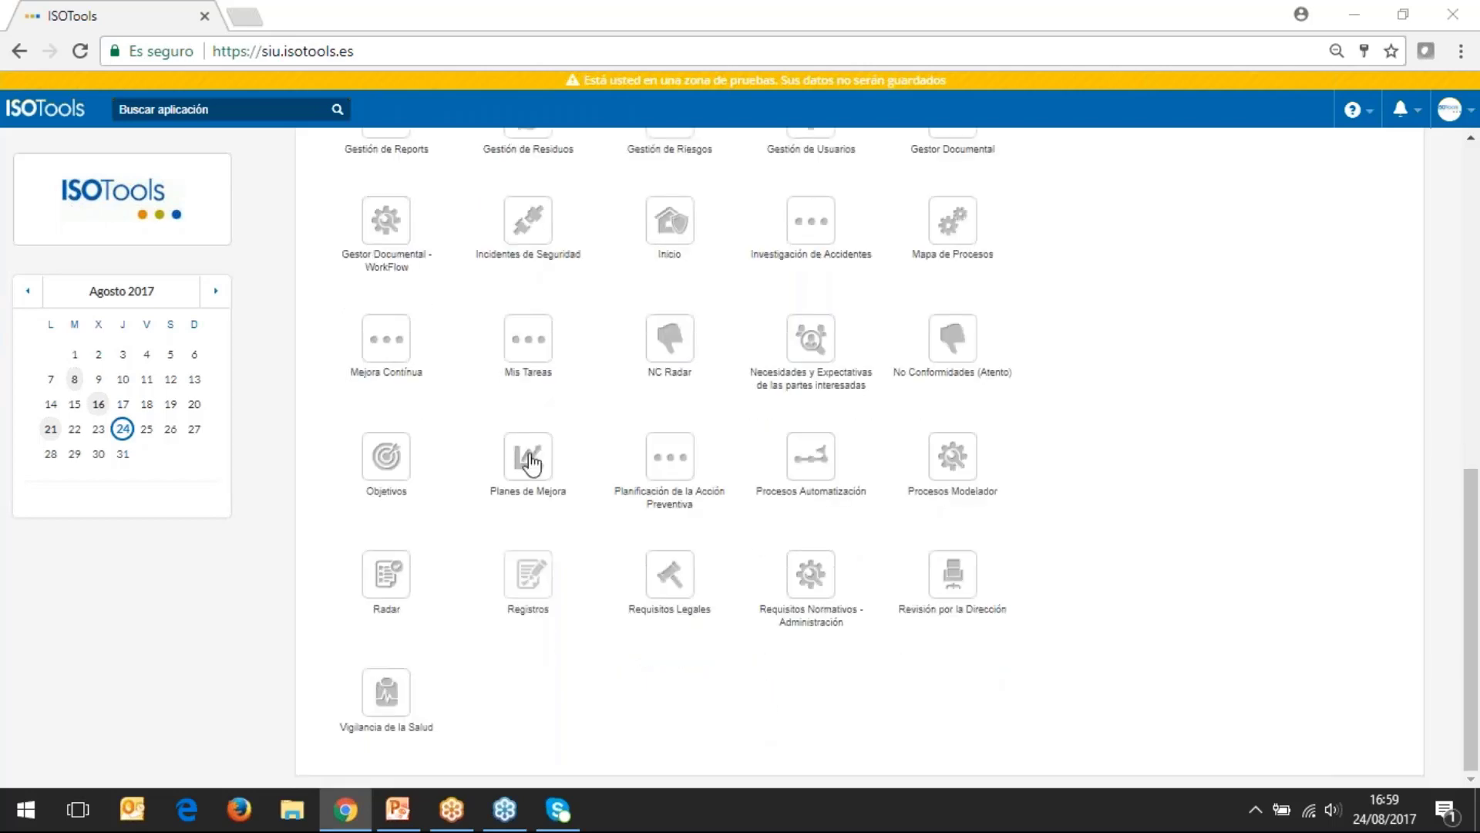
click(549, 470)
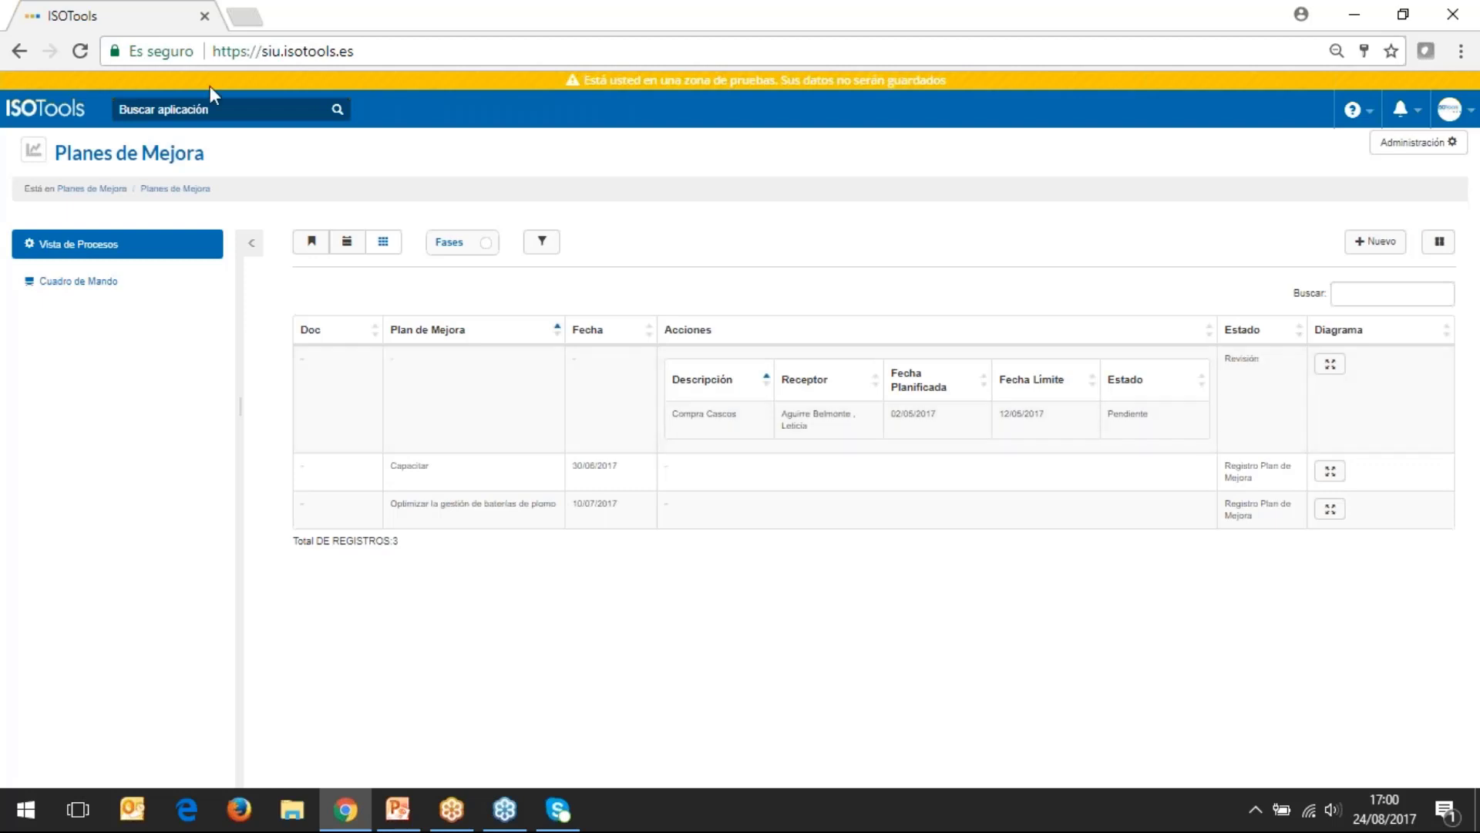
- Return to the home page, search the applications for "gesti" and open Gestión de Riesgos
click(80, 115)
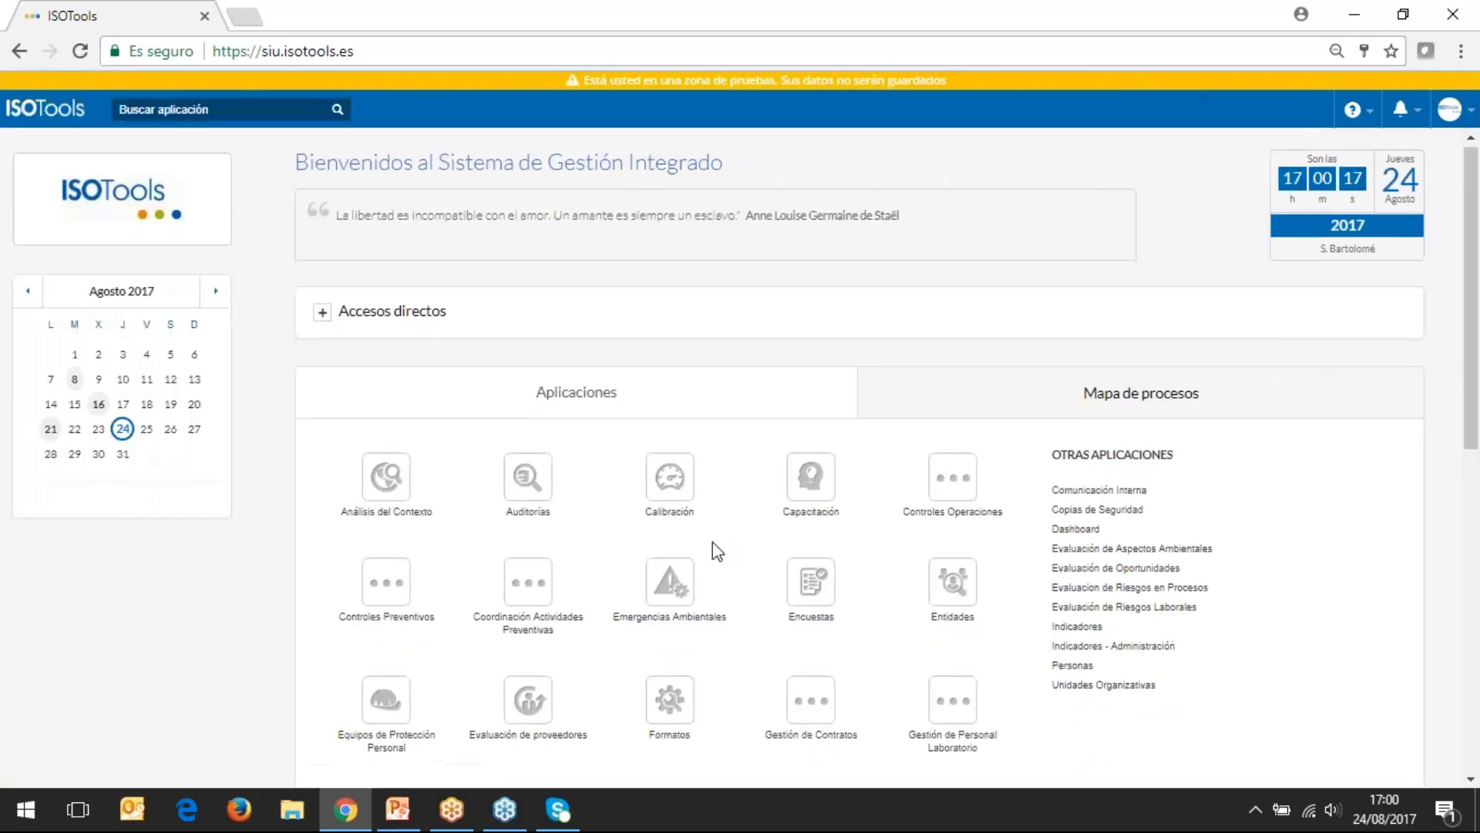
scroll(712, 543, down, 1)
scroll(713, 542, down, 1)
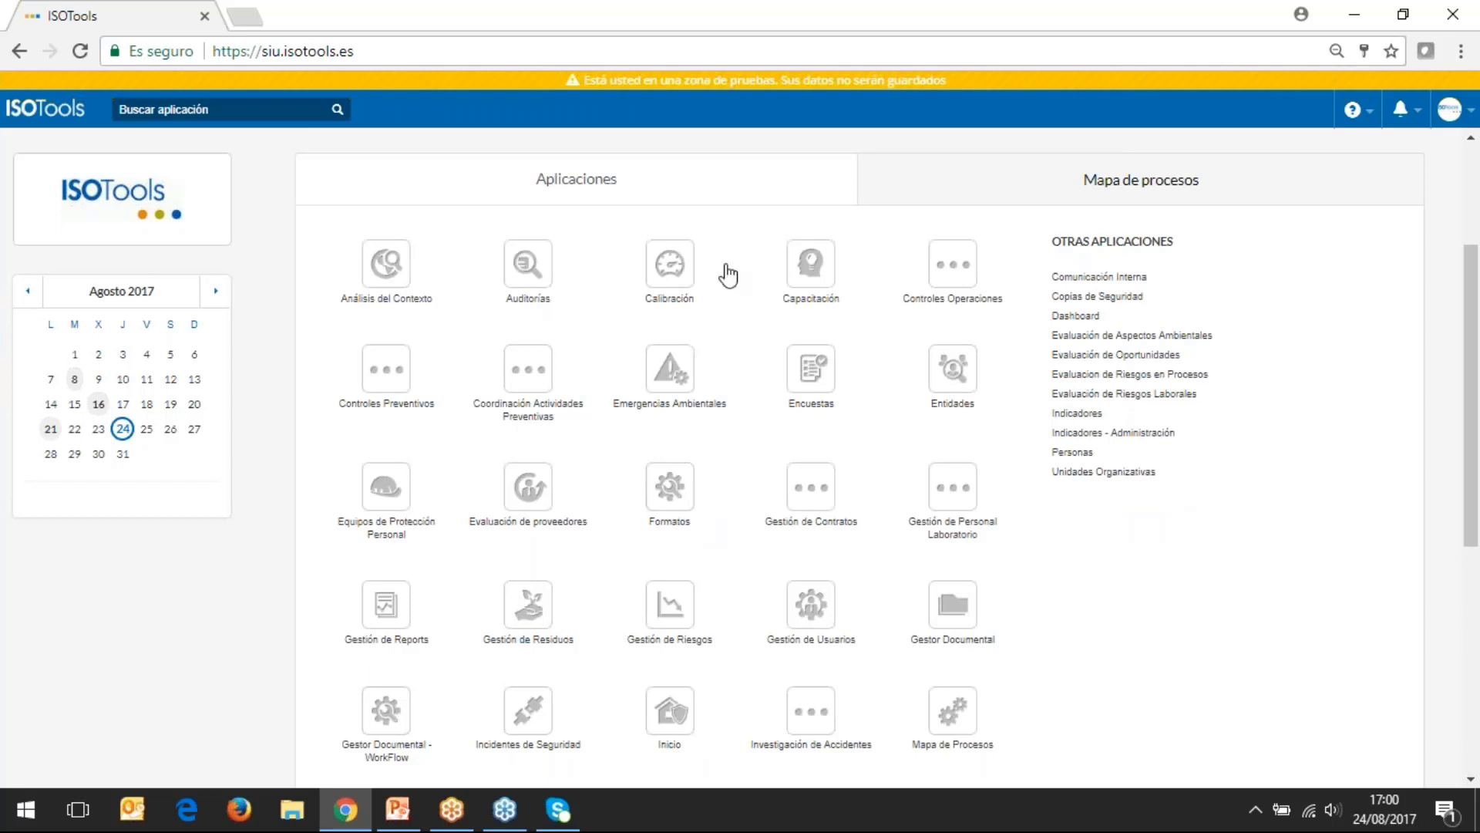
click(231, 112)
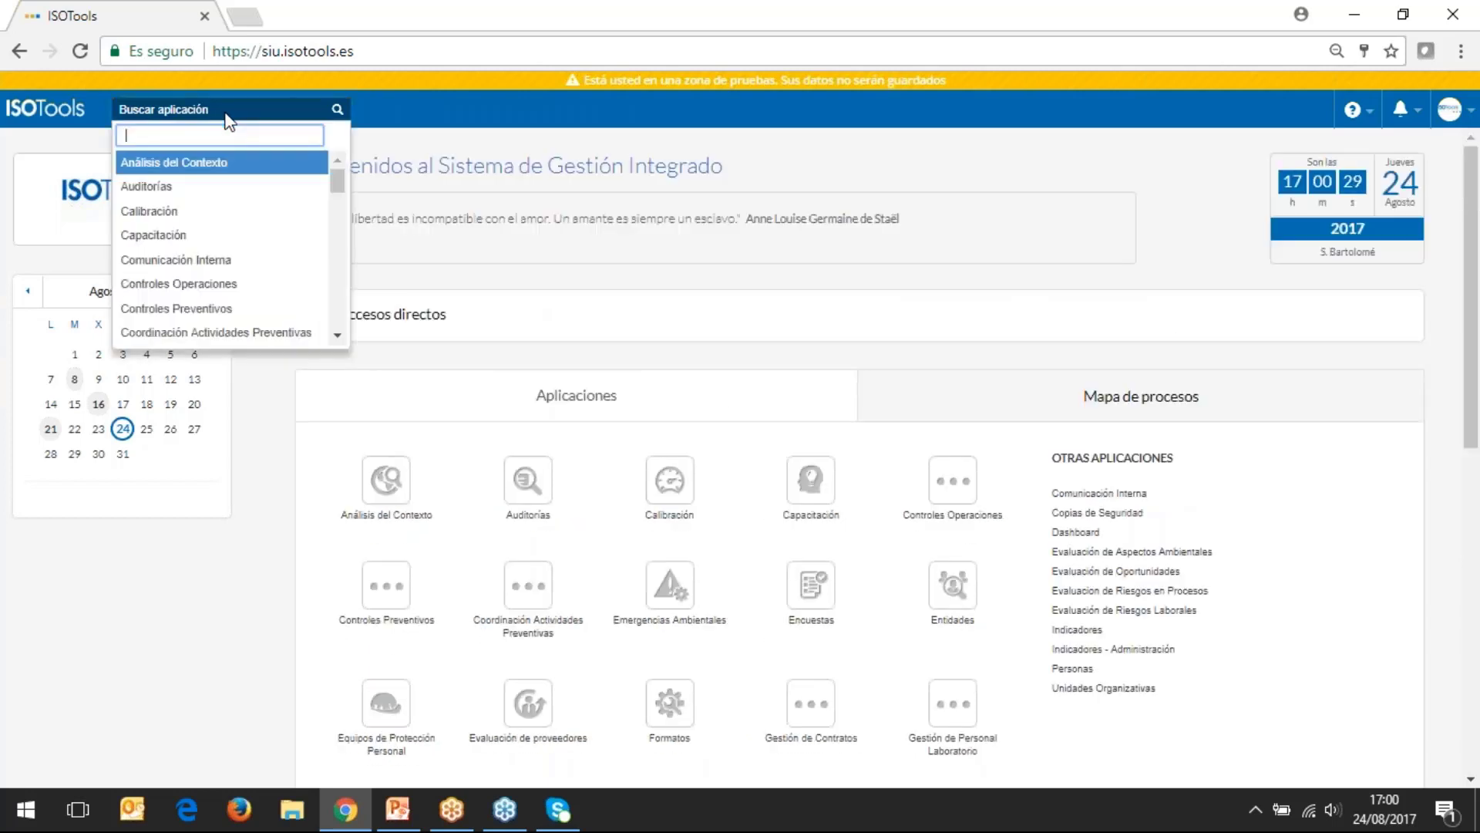
text(gesti)
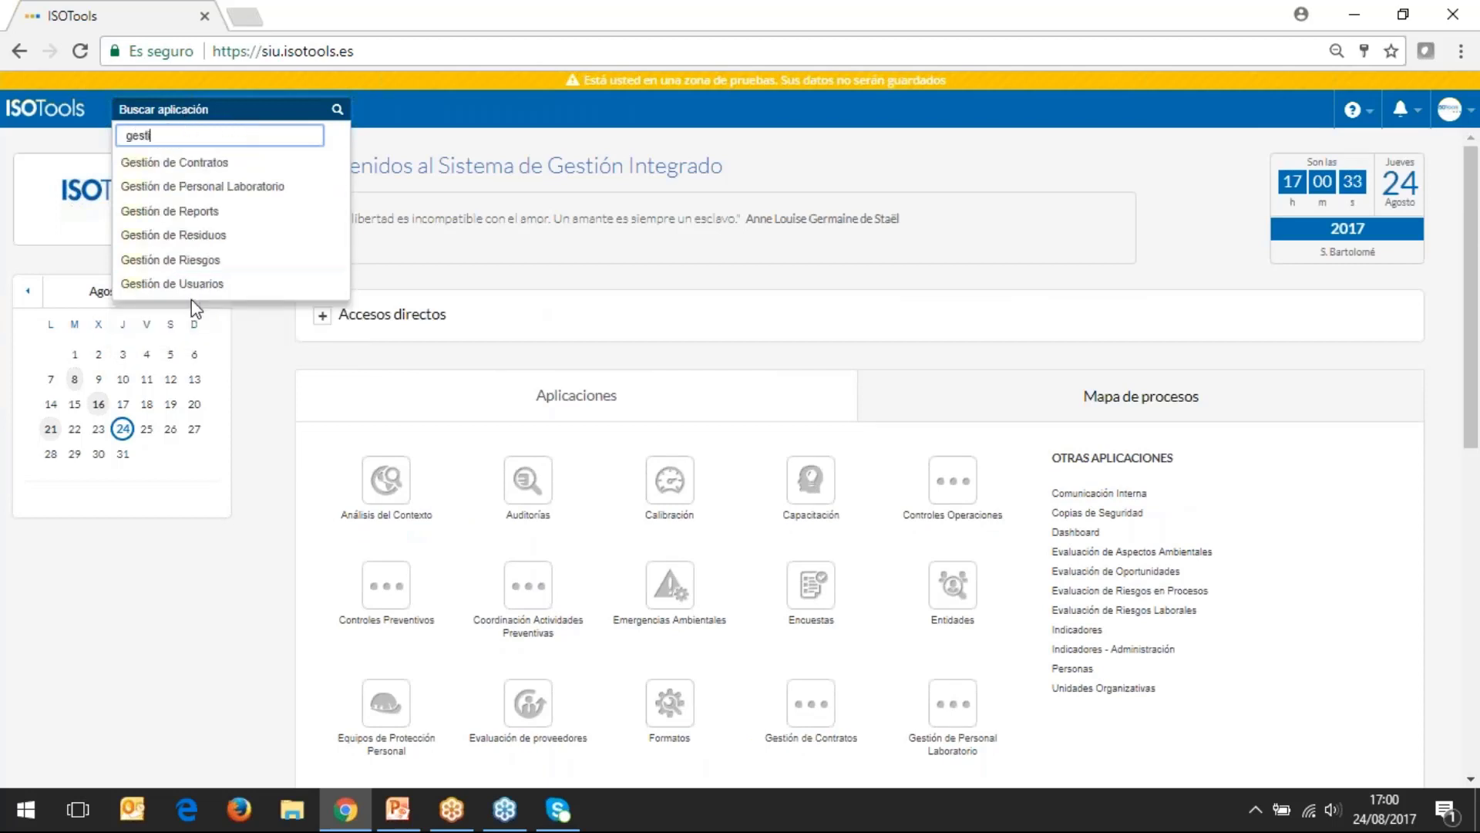
click(189, 264)
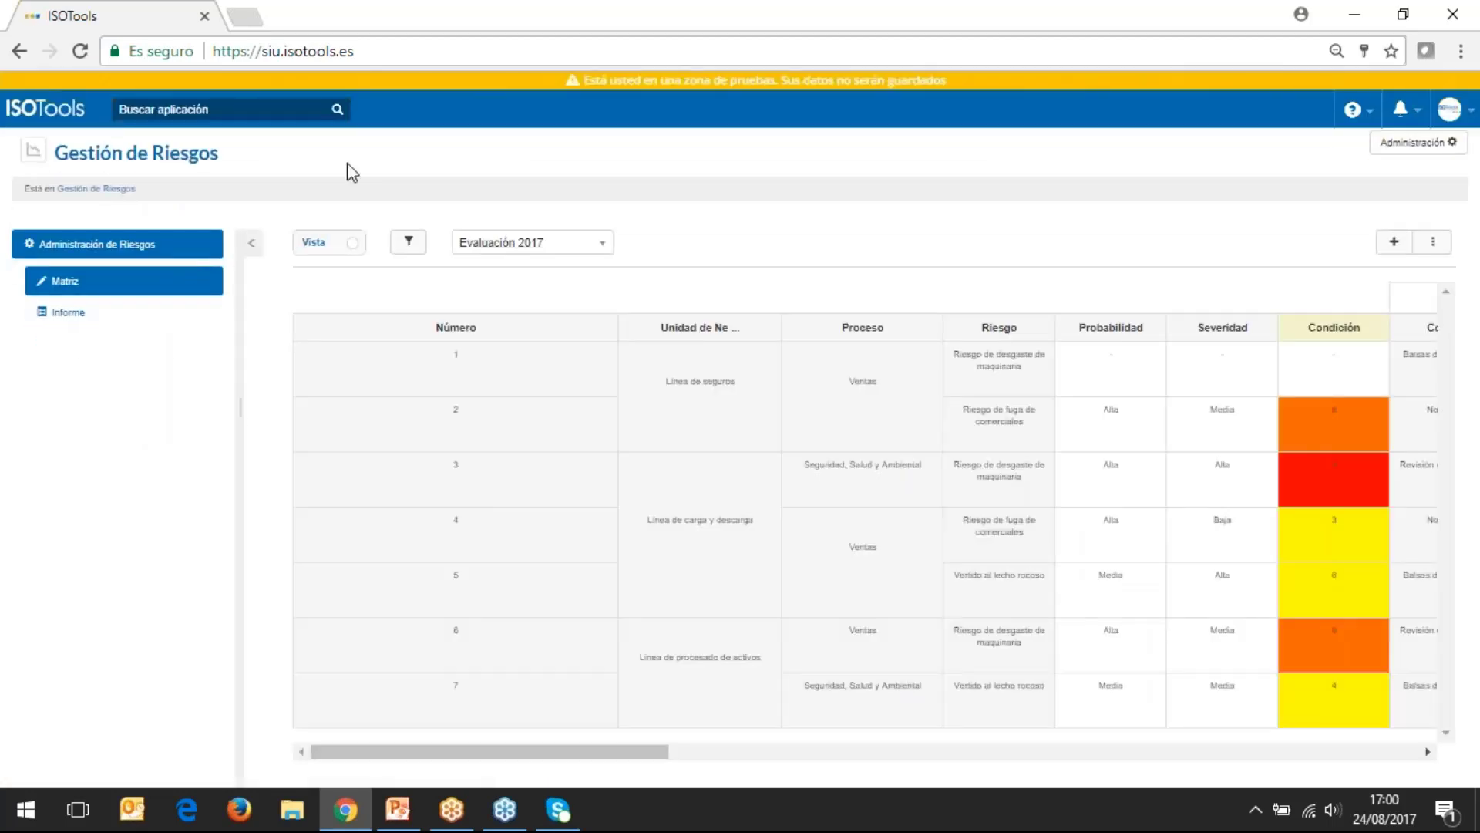
- Collapse the side menu and examine the Evaluación 2017 risk matrix from Riesgo Bruto through Riesgo tras Auditoría del Plan, returning to its first columns
click(252, 243)
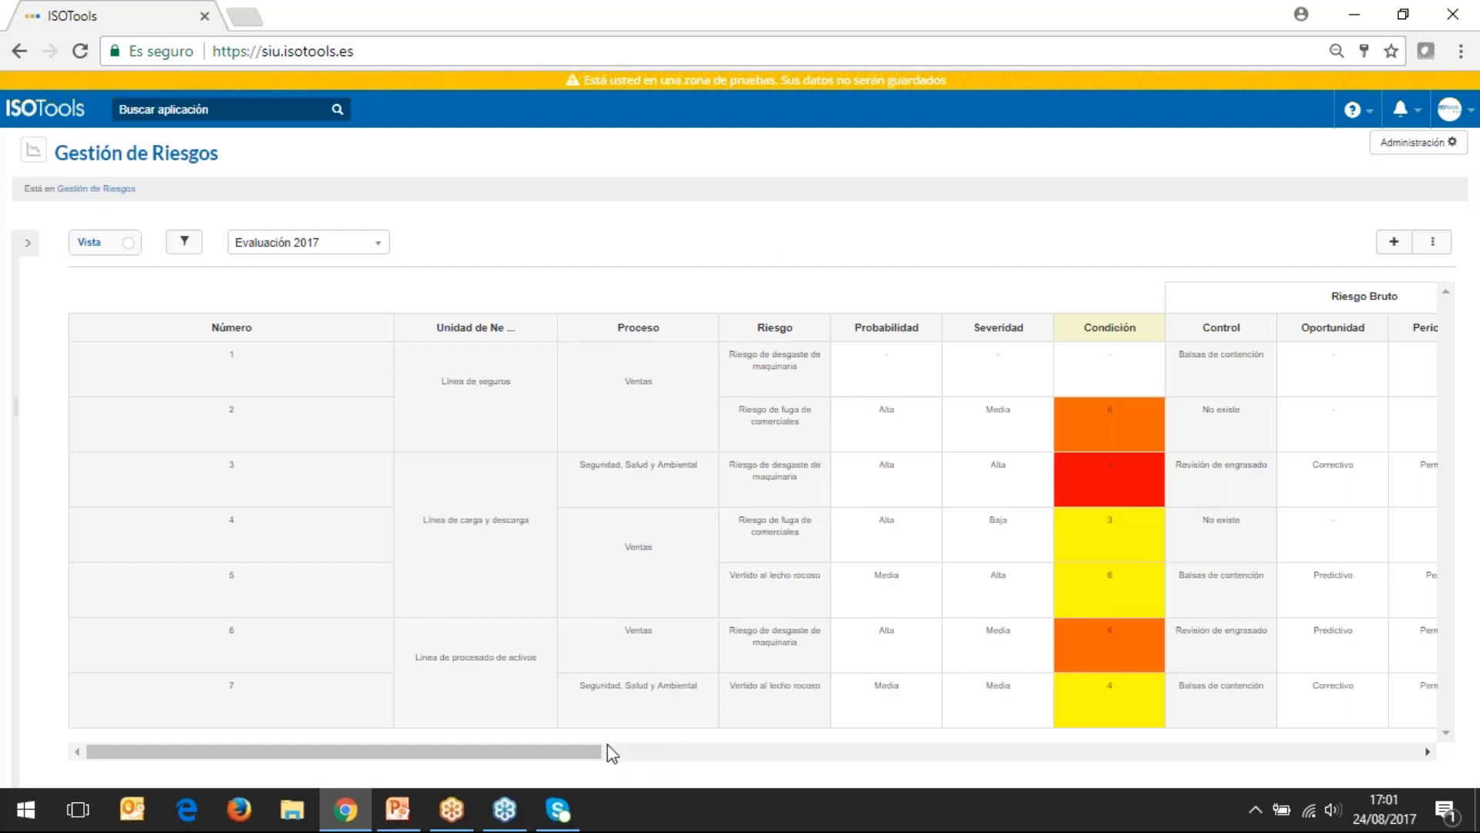
drag(592, 751, 674, 760)
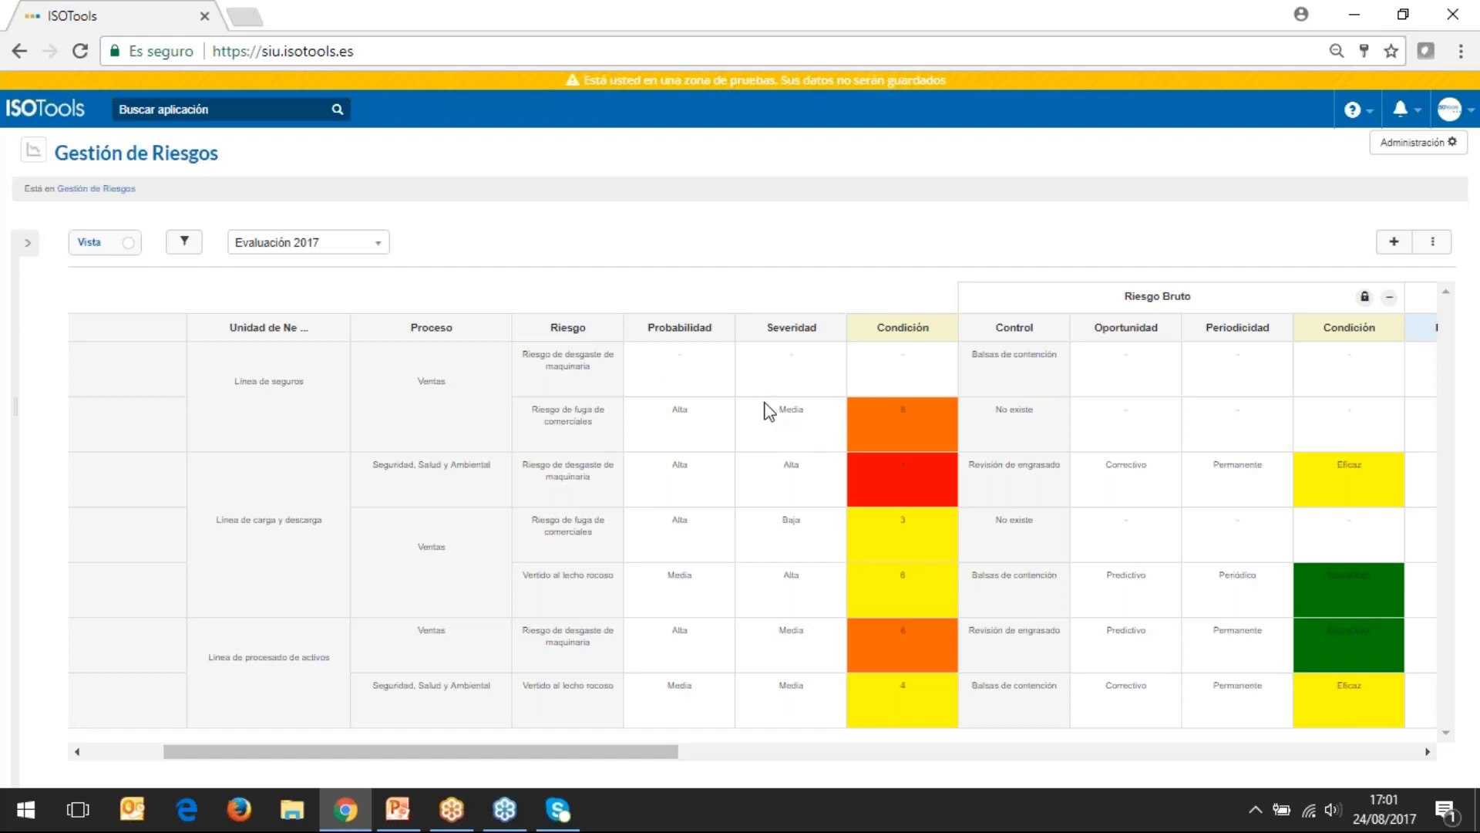
drag(627, 754, 658, 756)
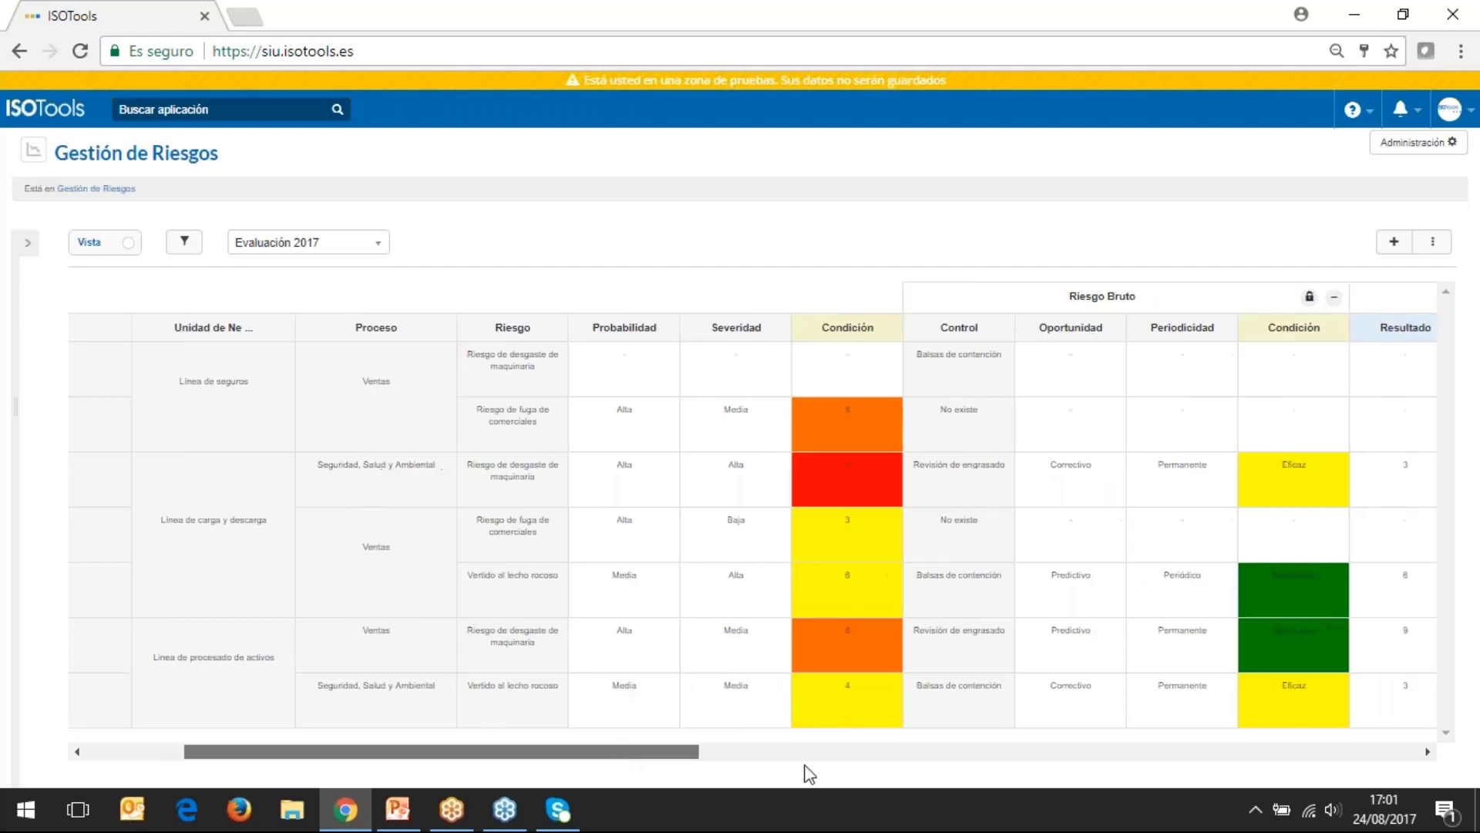
drag(804, 765, 822, 767)
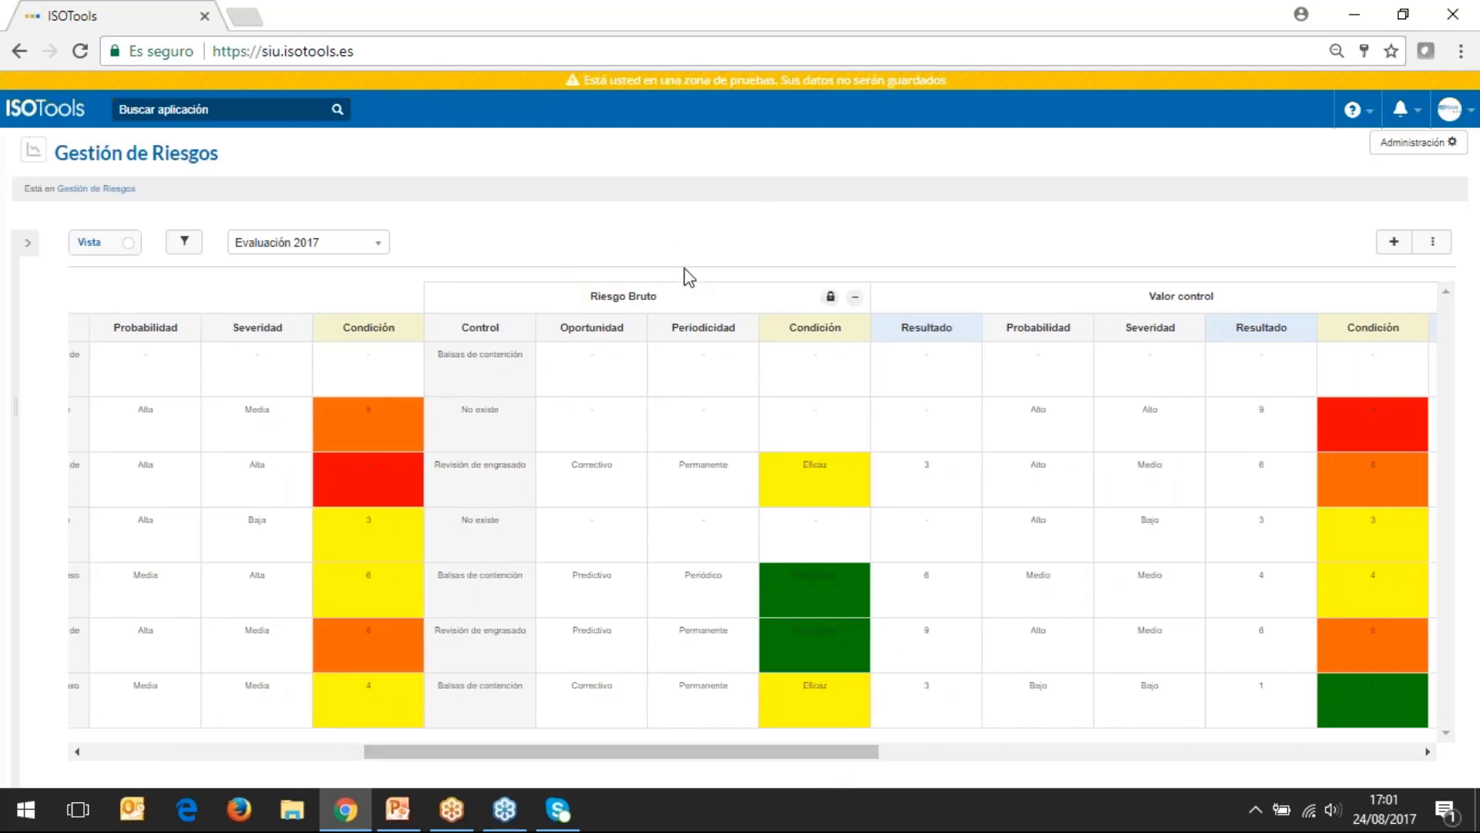
drag(830, 766, 1349, 780)
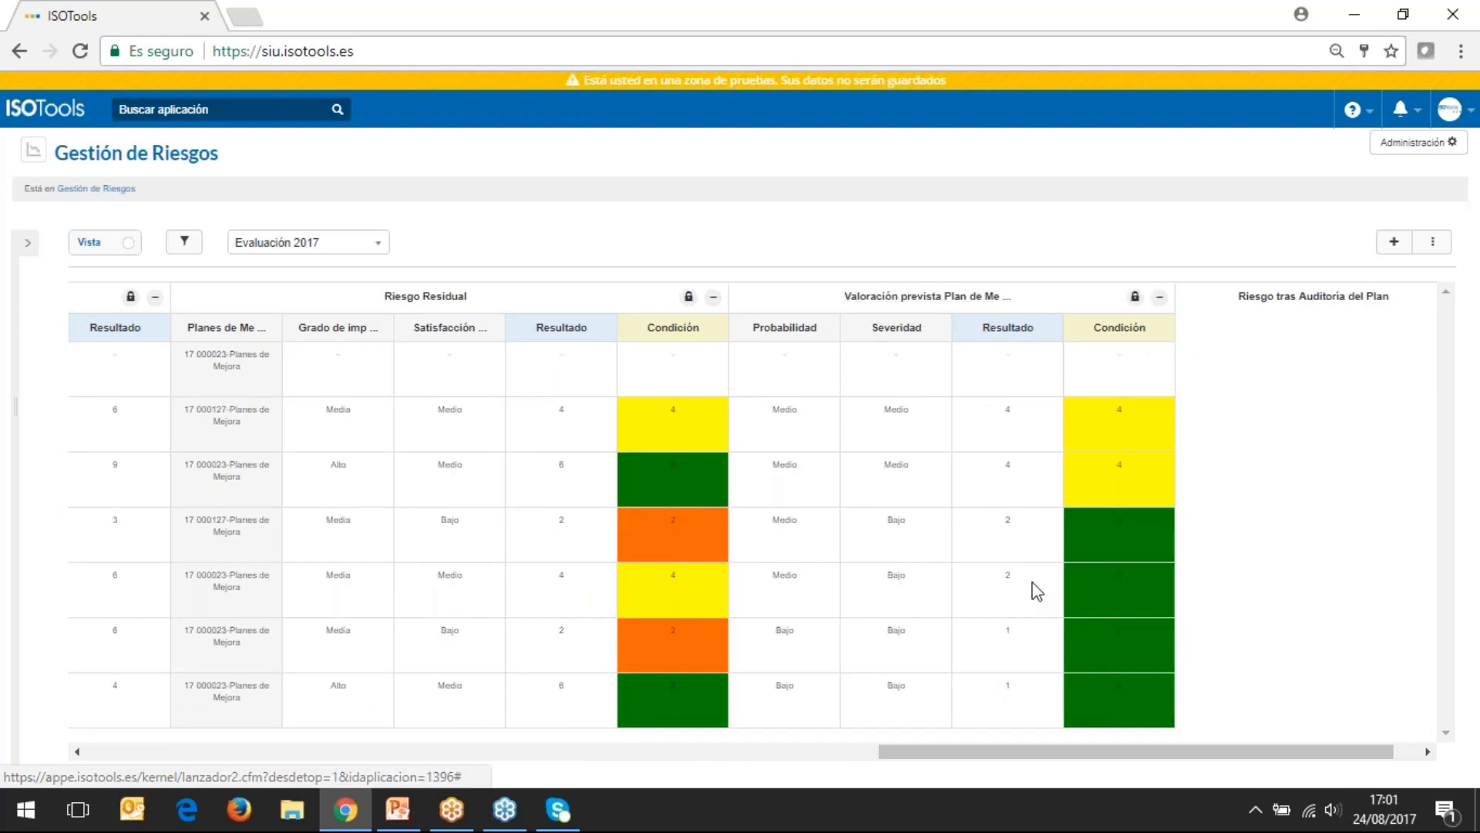
drag(961, 754, 728, 757)
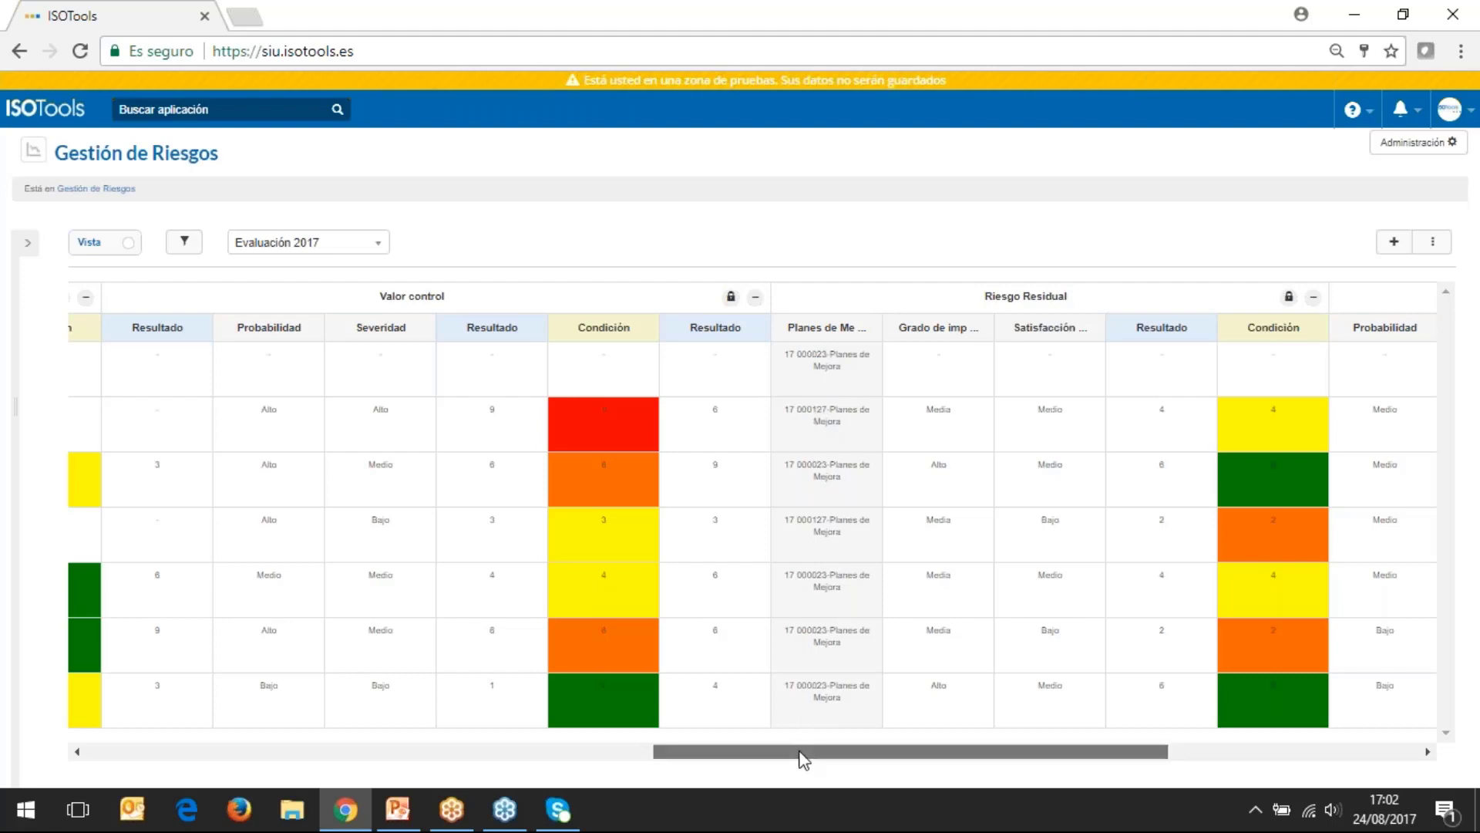
drag(803, 756, 32, 725)
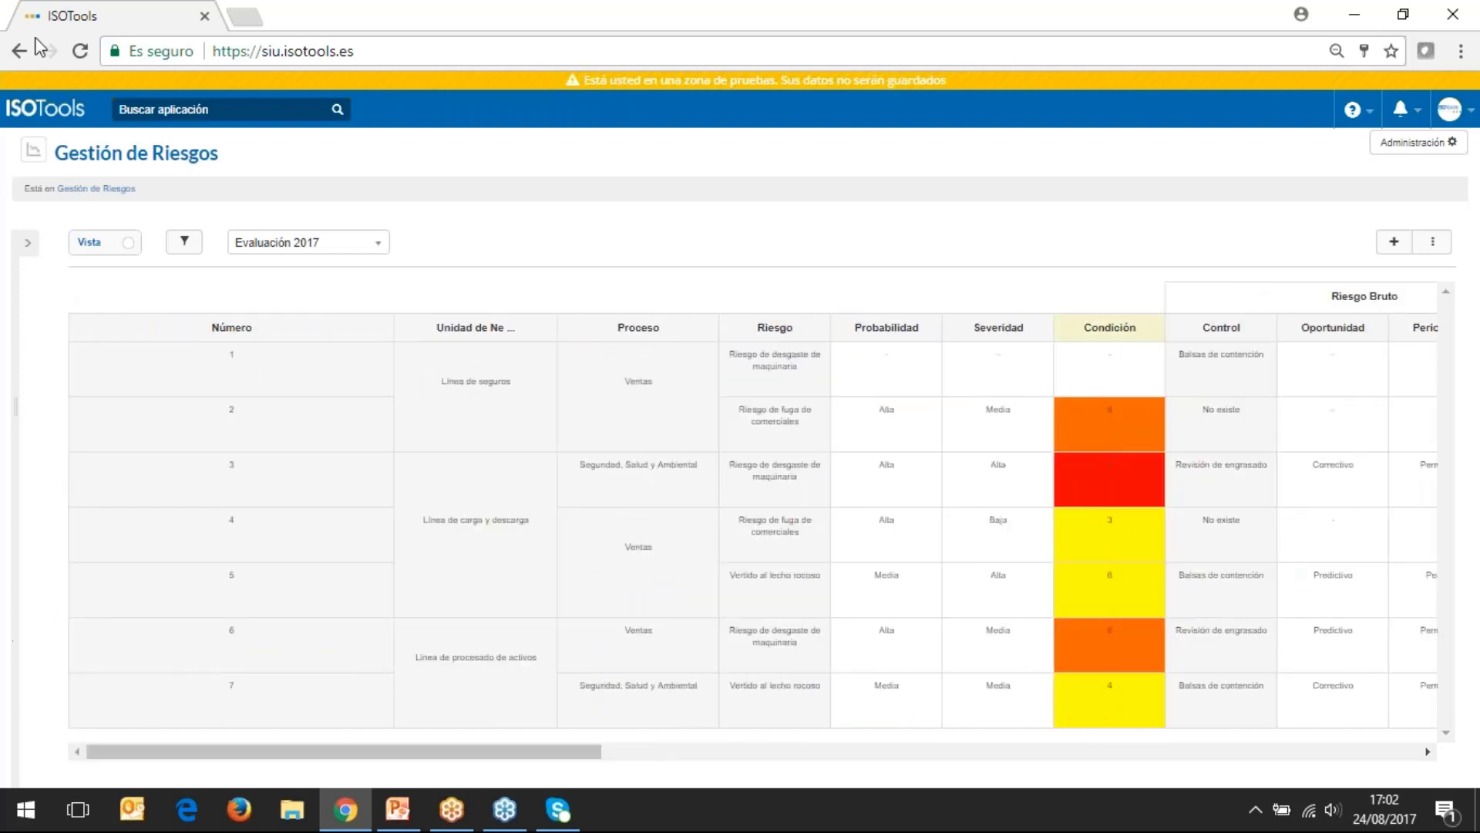
- Check the selectable evaluations, view the Unidad de Negocio options in the matrix filter and close the filter without applying it
click(297, 245)
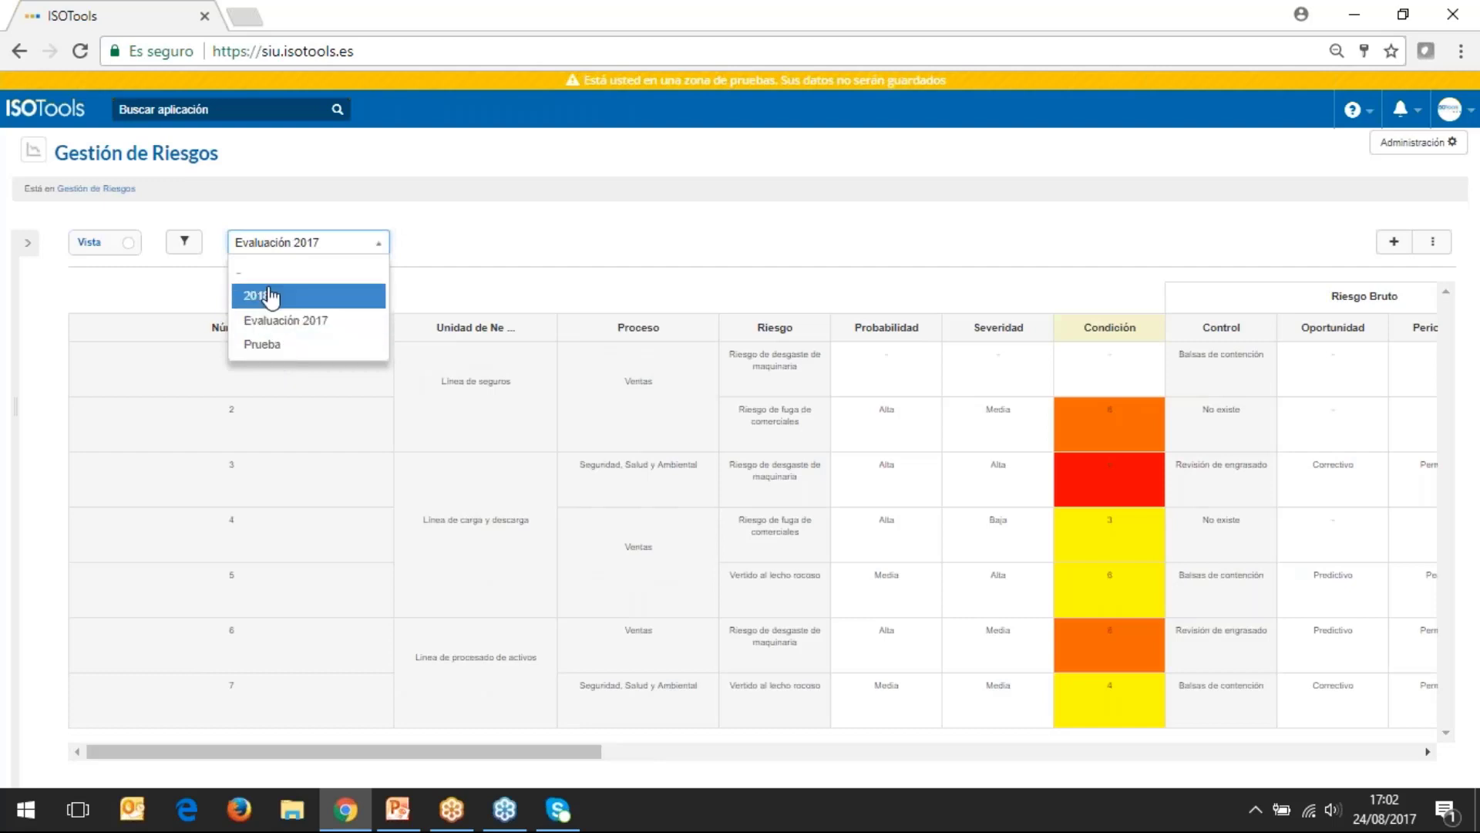
click(457, 213)
click(184, 241)
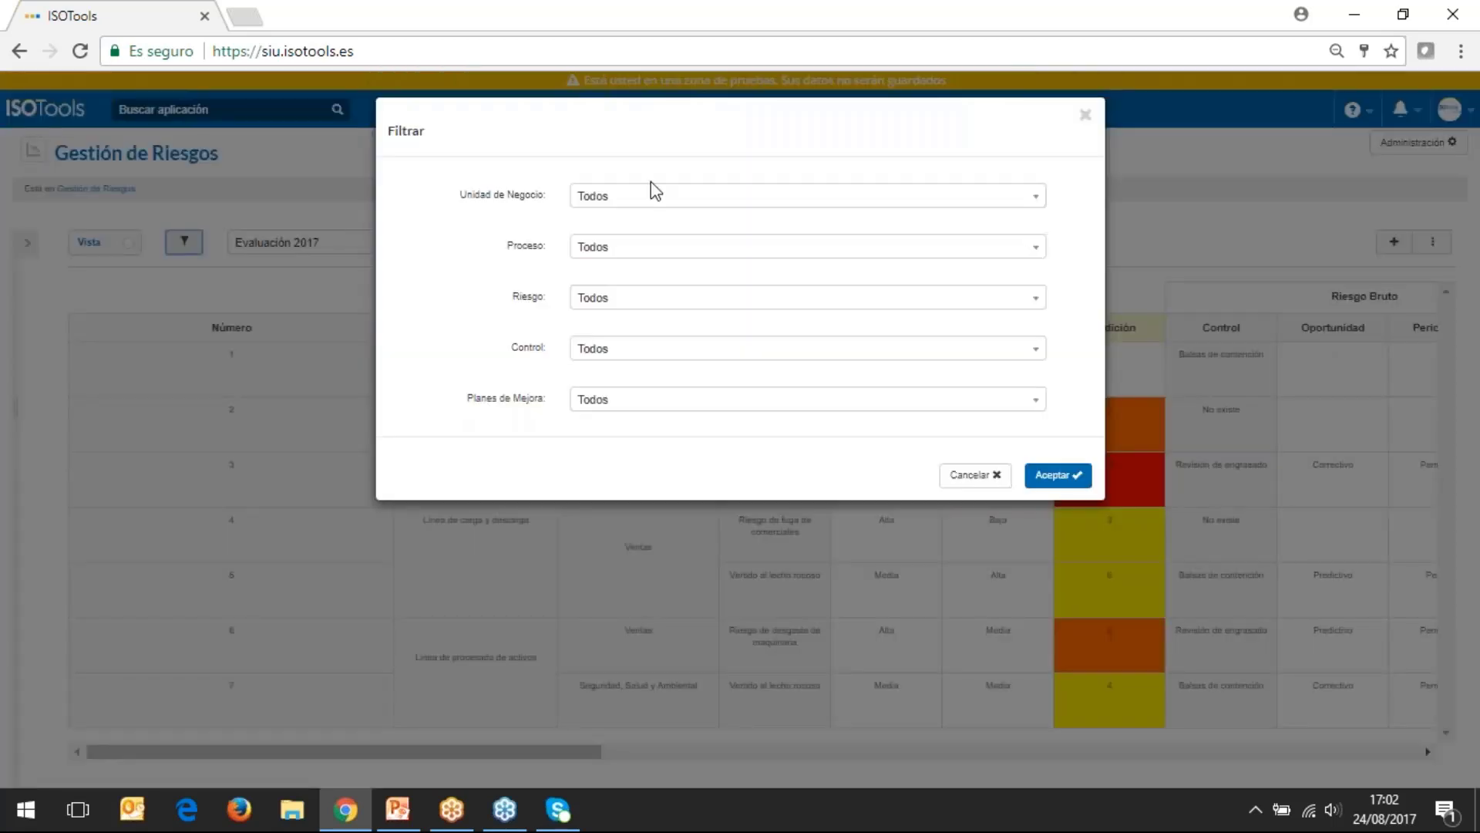
click(651, 194)
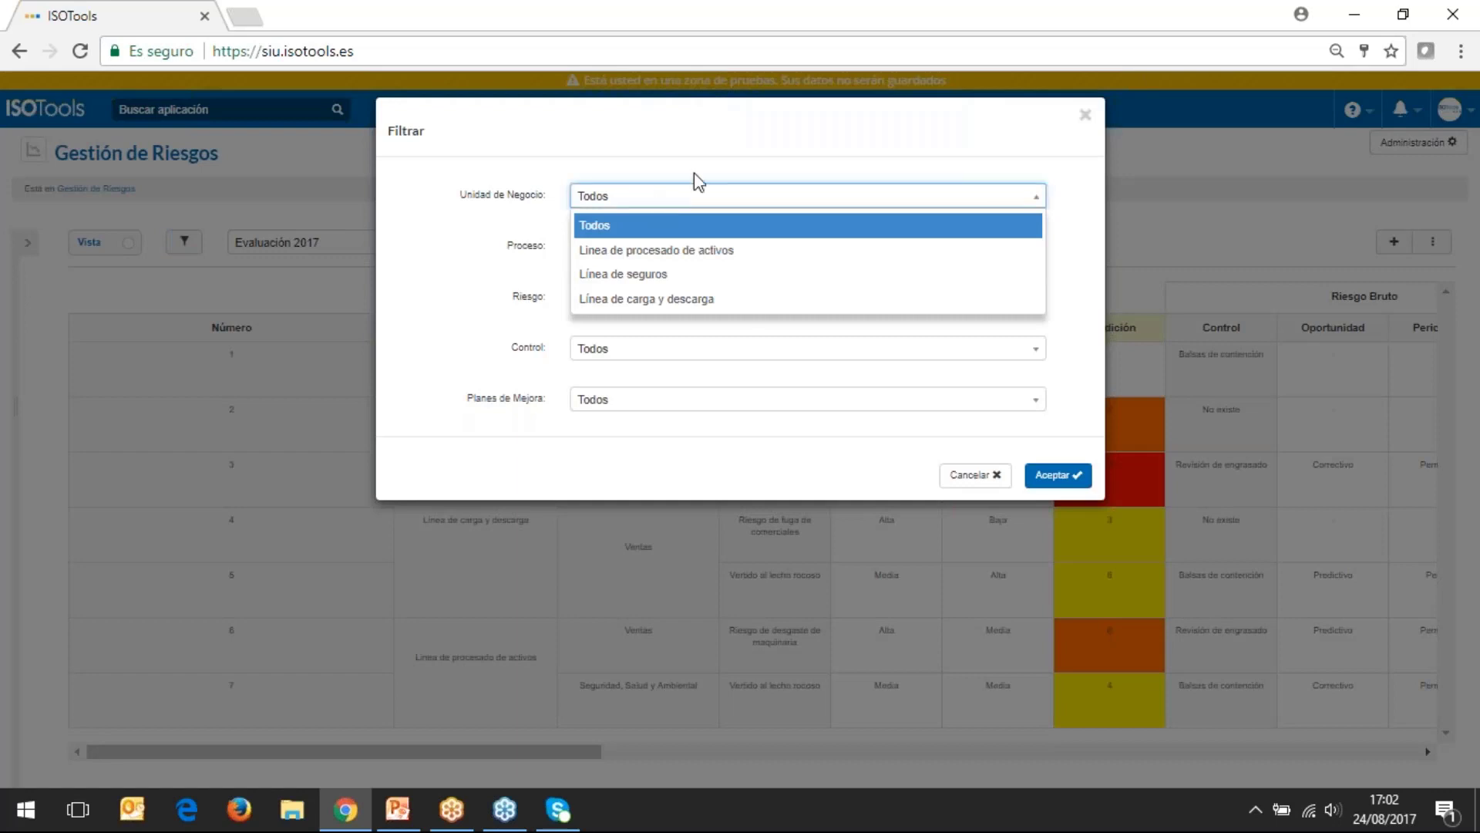
click(1085, 115)
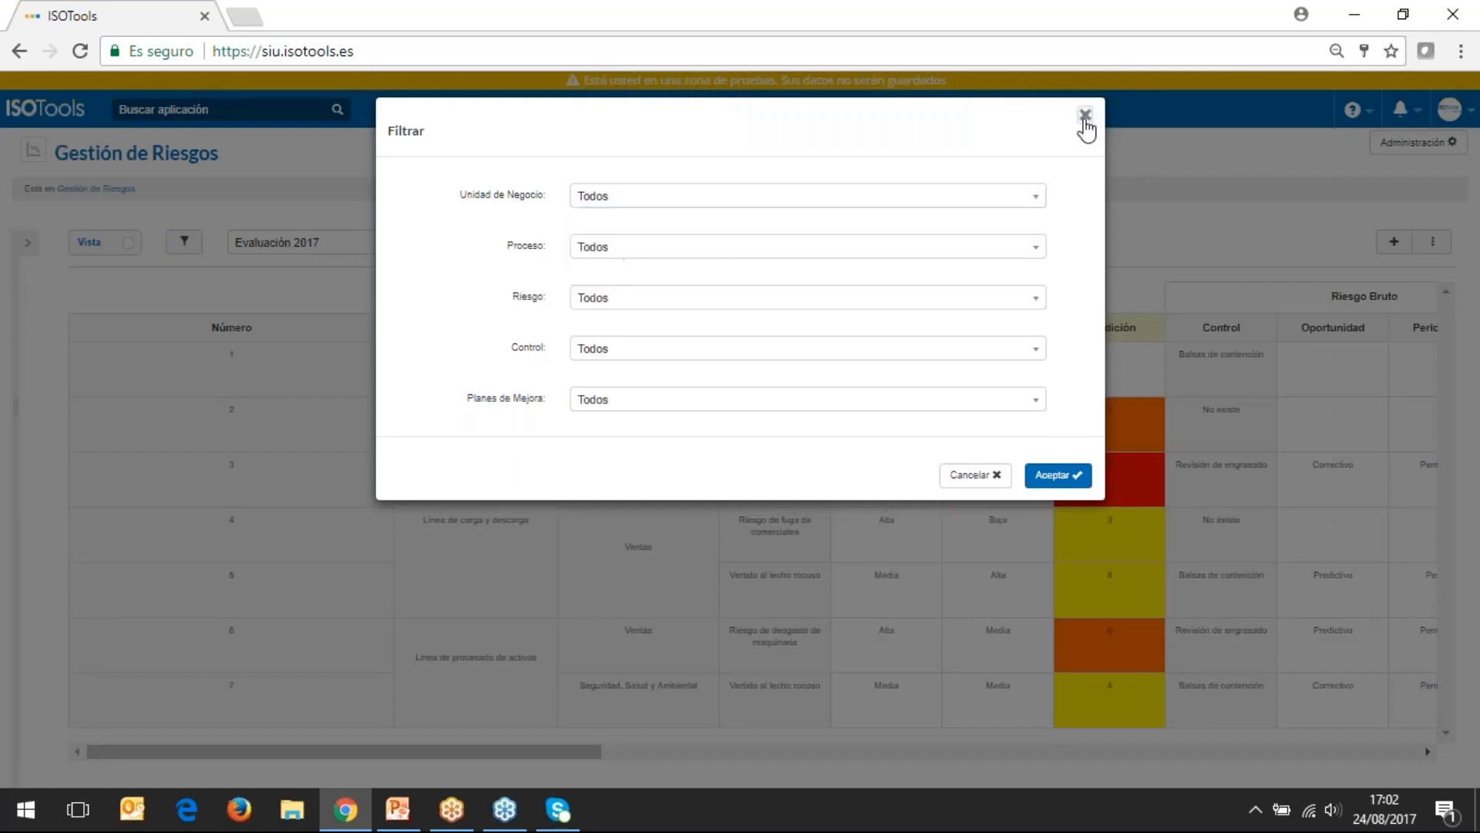
click(1084, 115)
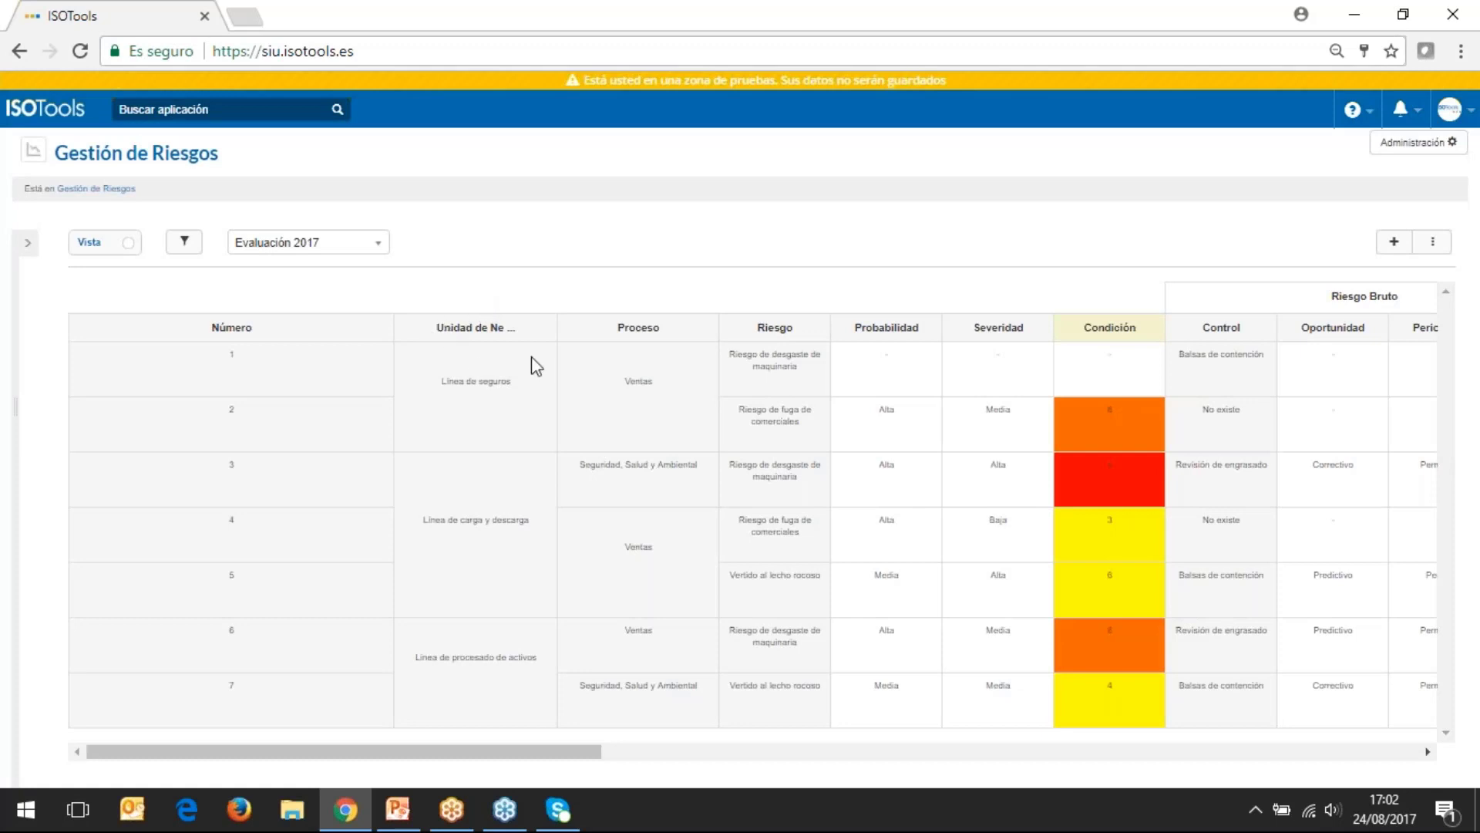
- Reopen the matrix filter and review the available Unidad de Negocio and Proceso options, leaving both at Todos
click(184, 243)
click(590, 197)
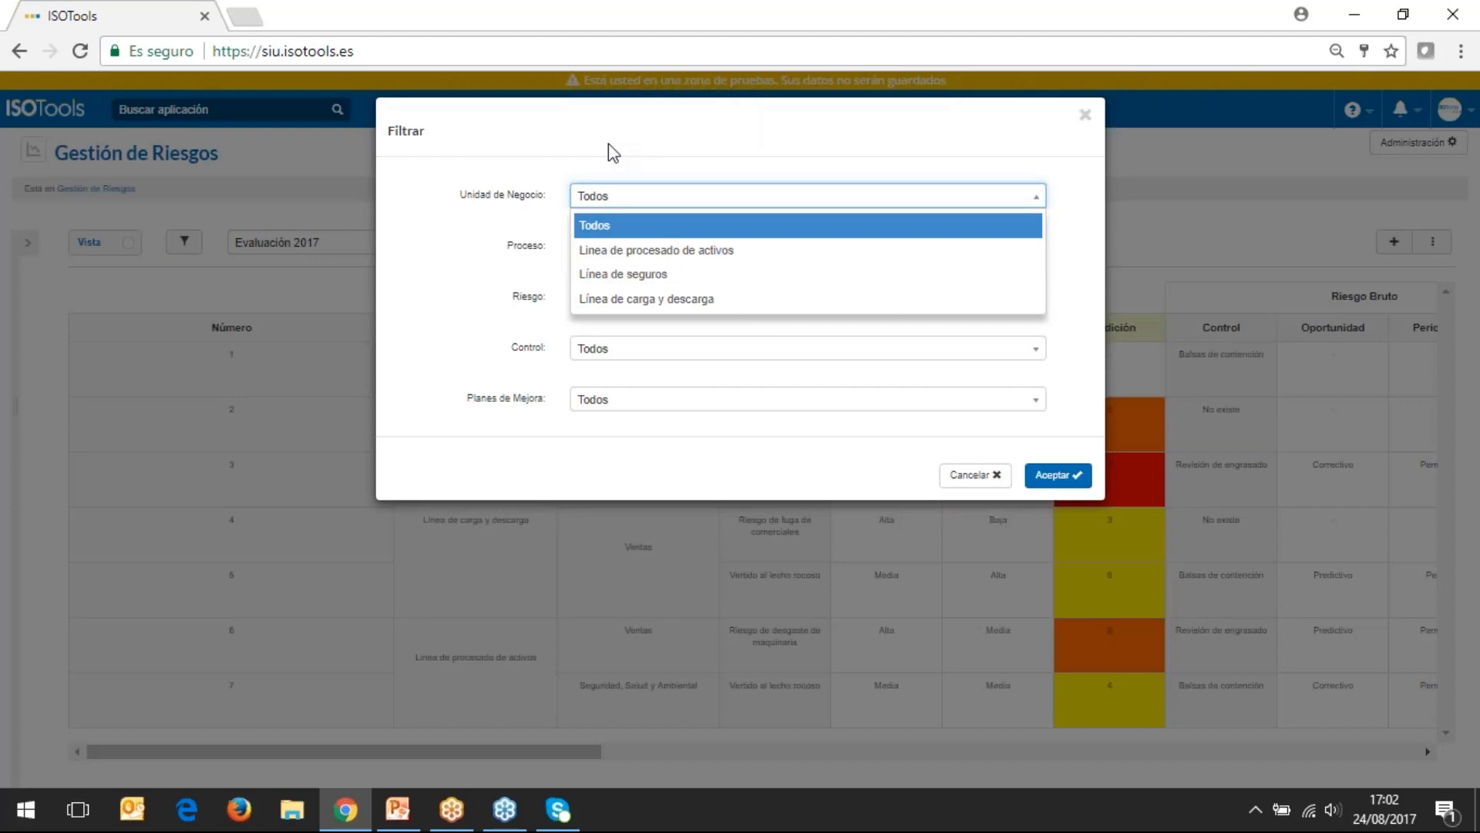
click(609, 224)
click(619, 245)
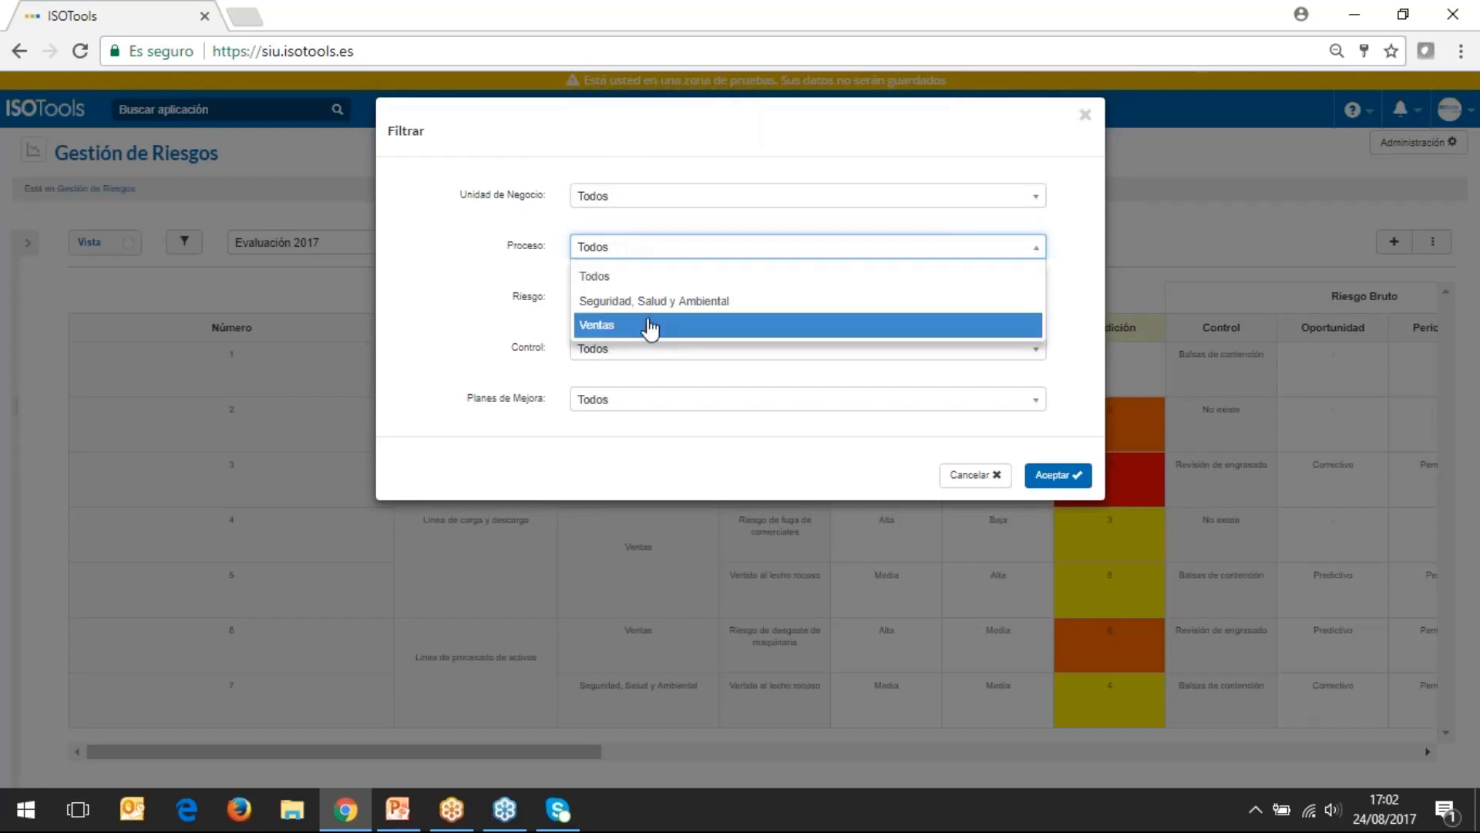
click(449, 269)
- Review the filter's Riesgo and Control options, leaving both at Todos
click(604, 303)
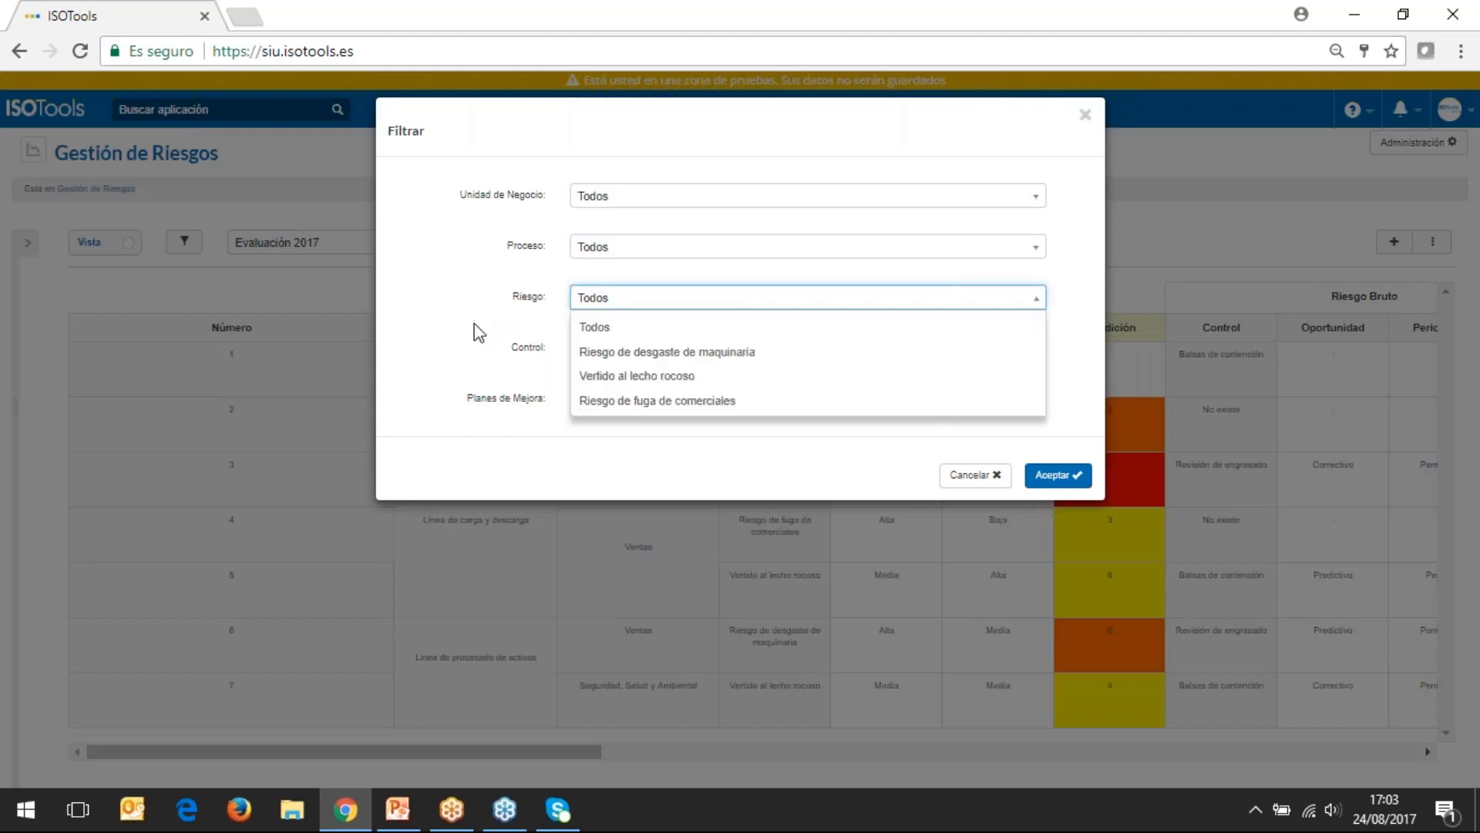
click(493, 330)
click(628, 351)
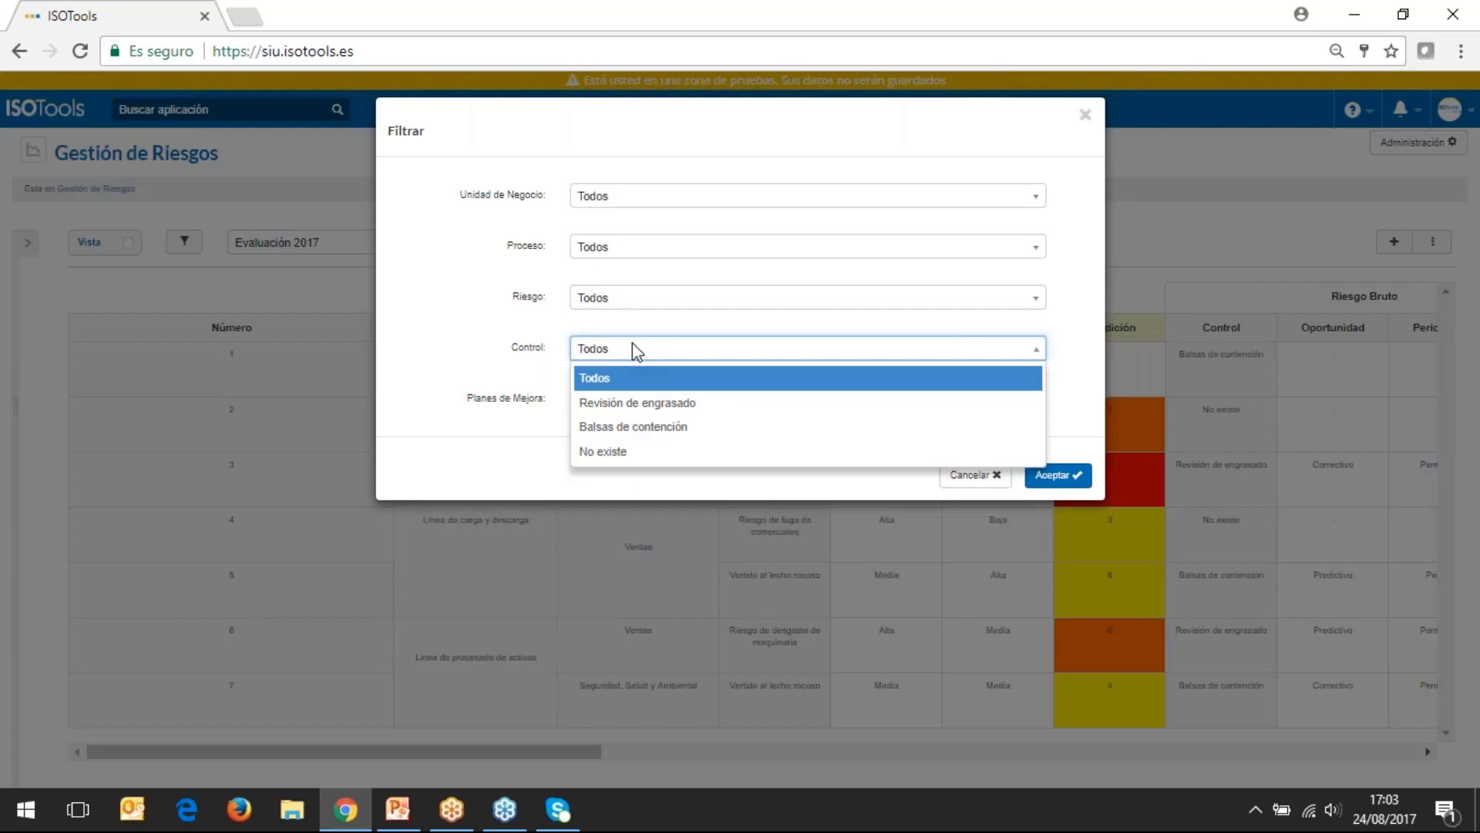
click(647, 303)
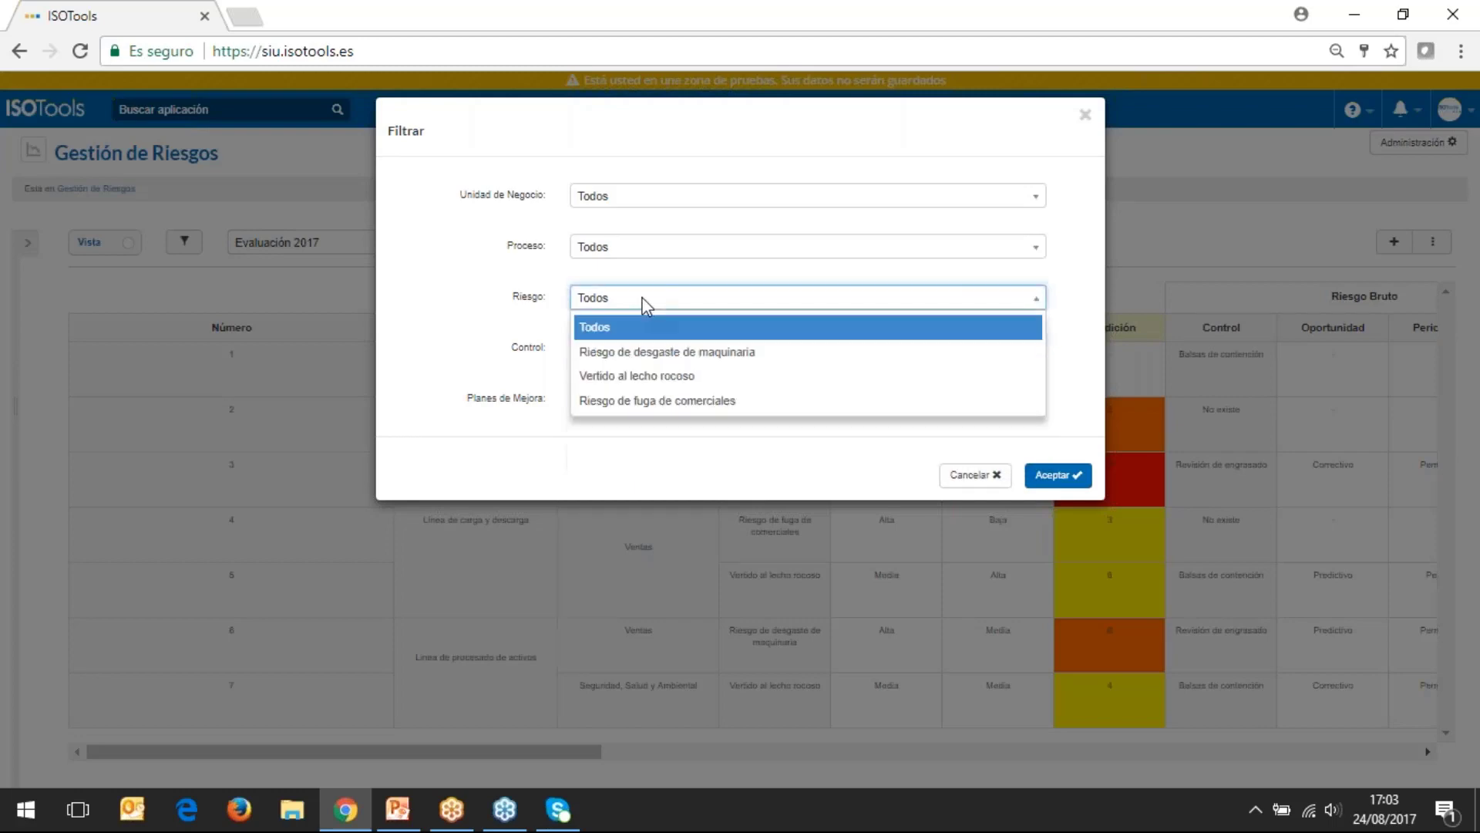
click(520, 320)
click(609, 357)
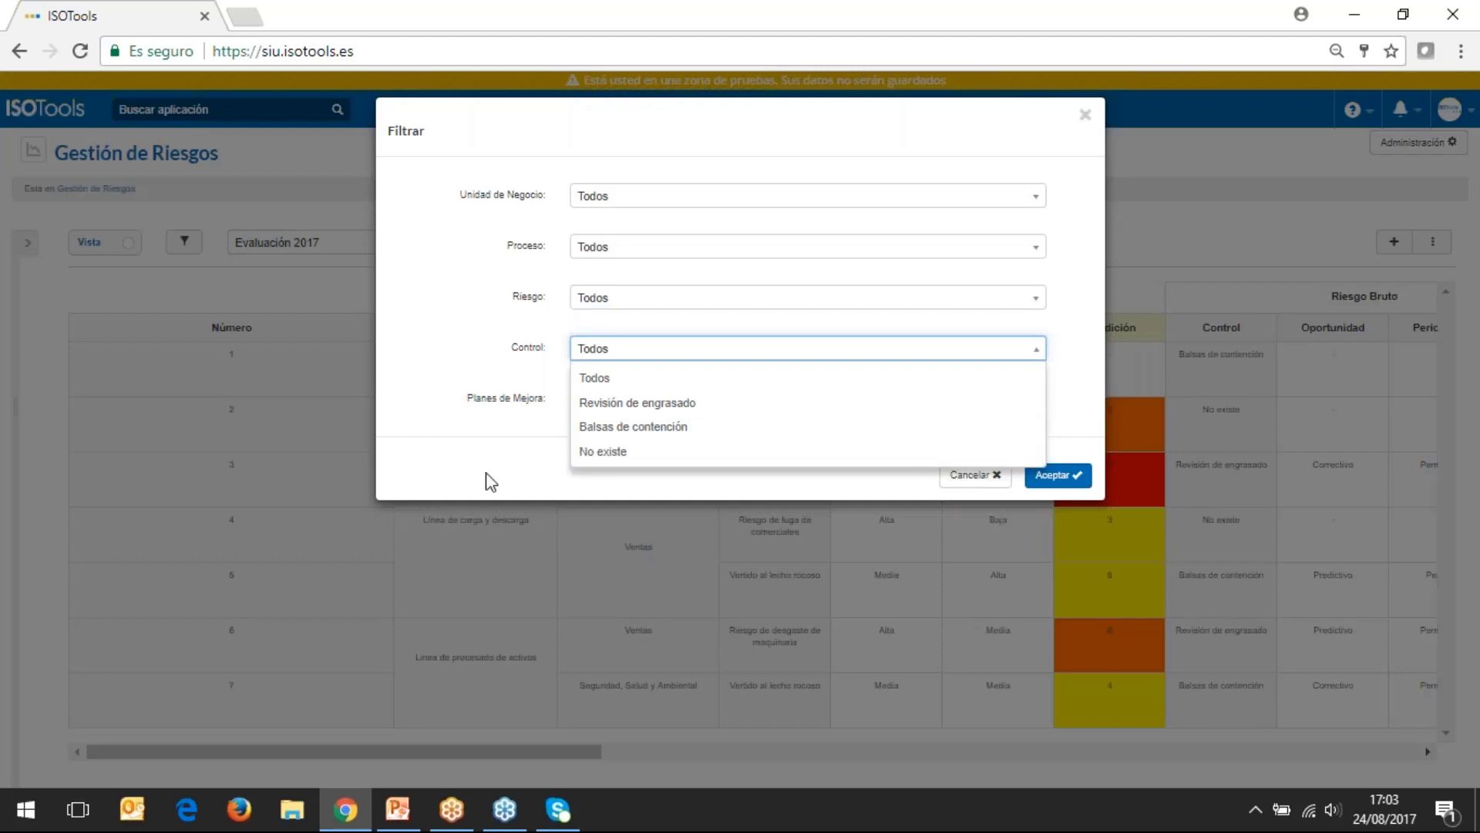
click(407, 416)
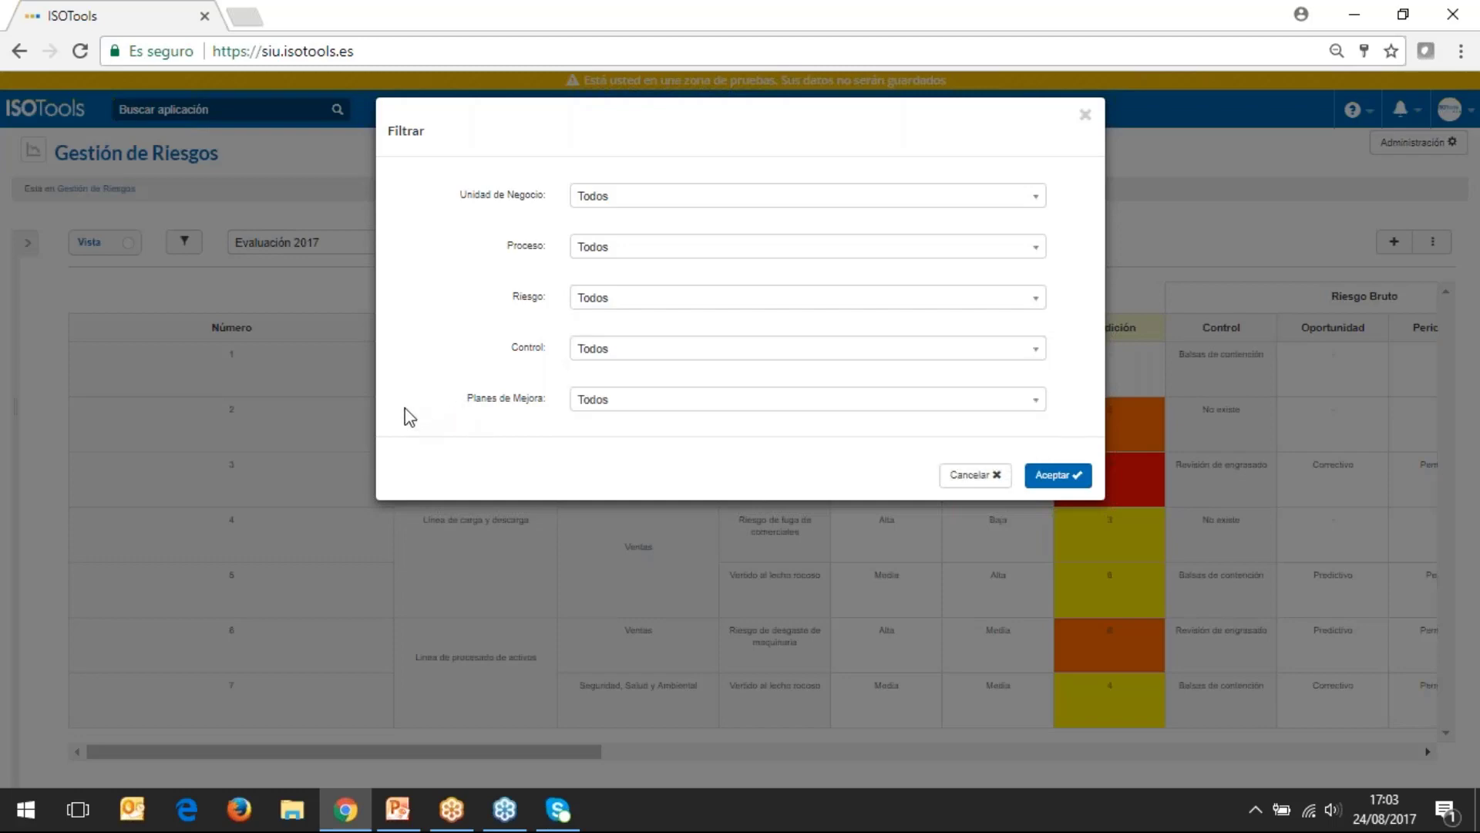
- Check the filter's Planes de Mejora options and cancel the filter, keeping the matrix at its first columns
click(618, 399)
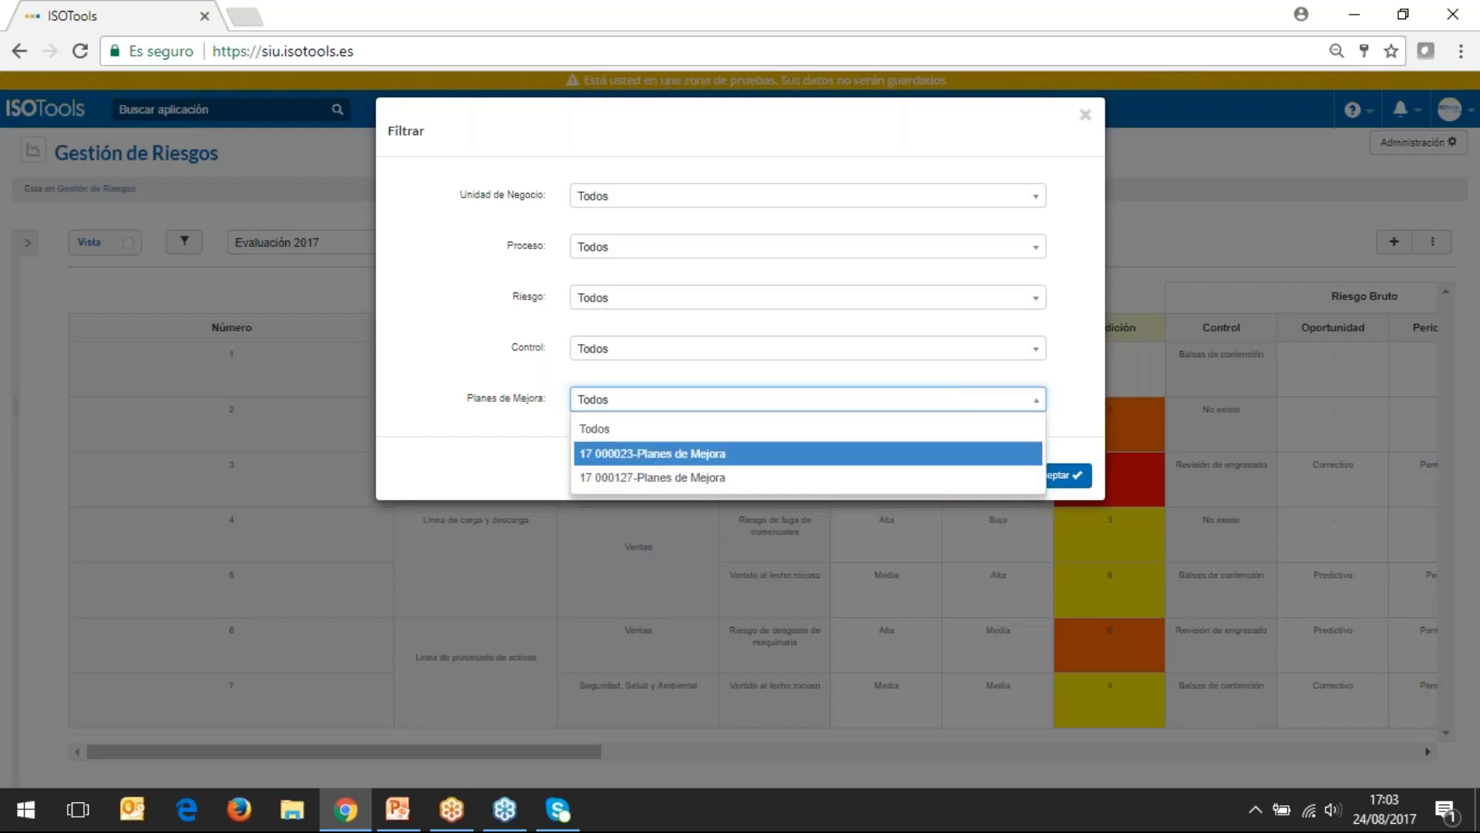
click(448, 474)
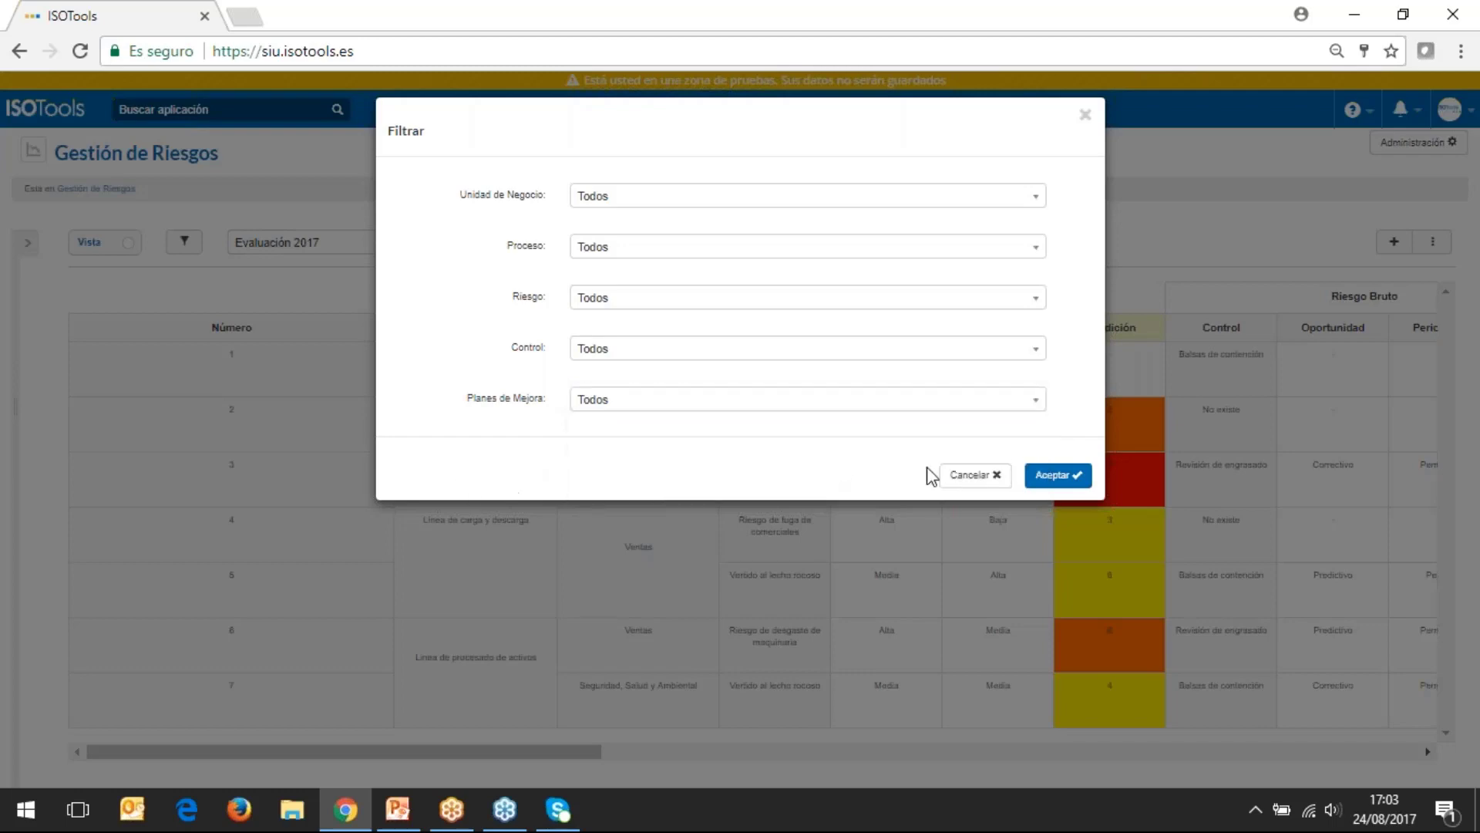
click(976, 475)
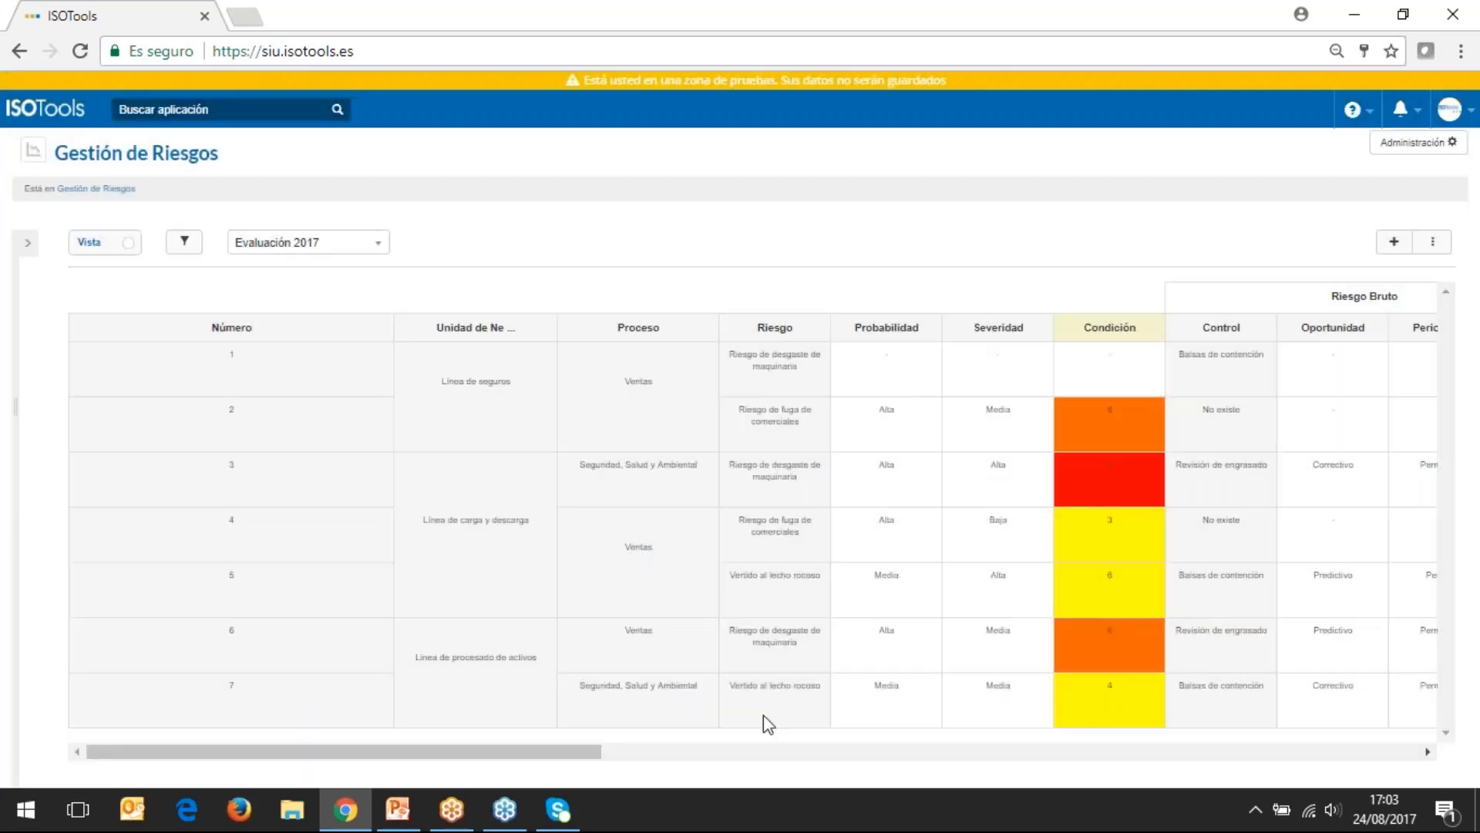
scroll(522, 764, right, 3)
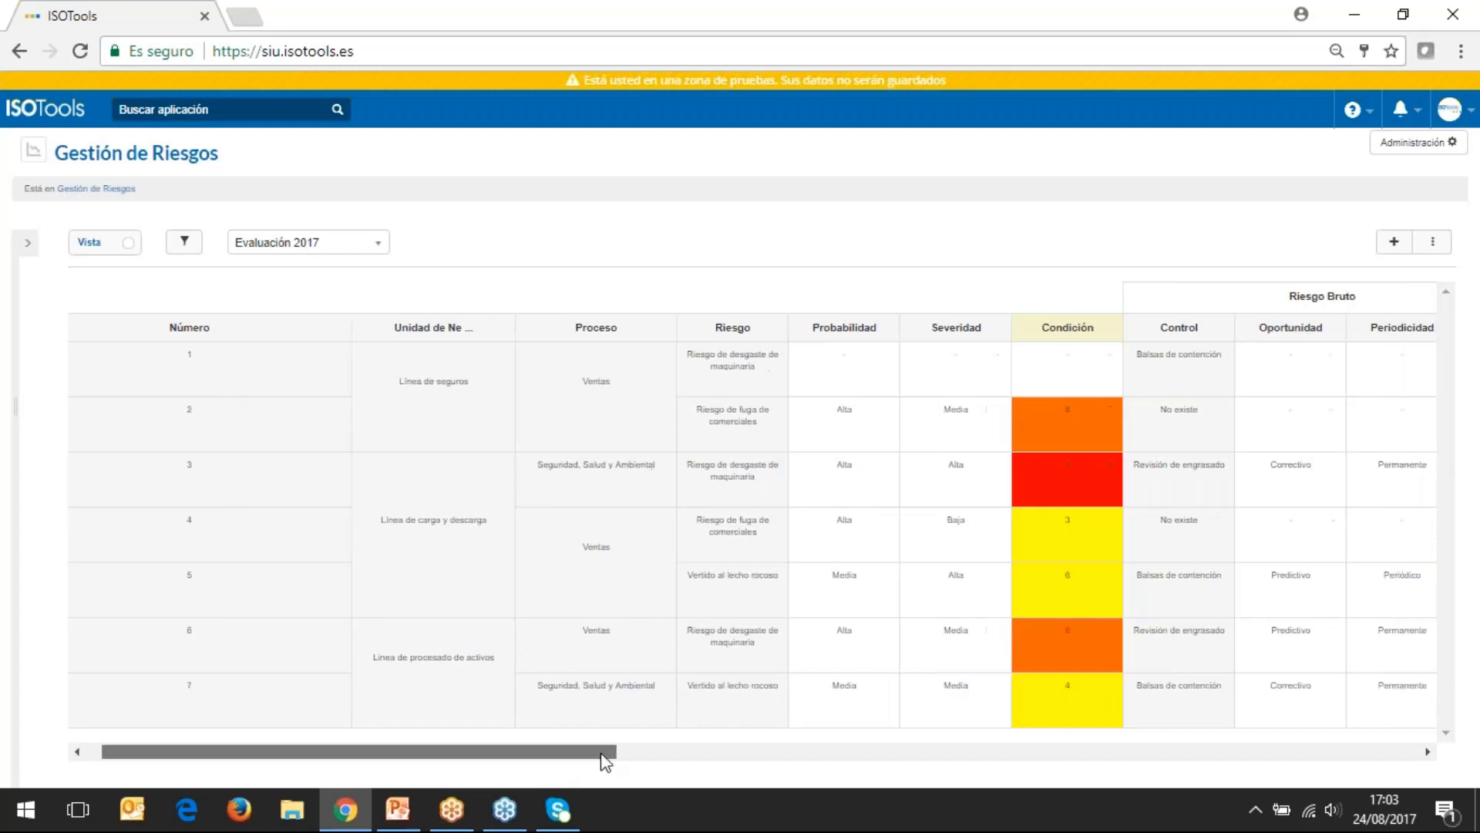
drag(486, 752, 456, 753)
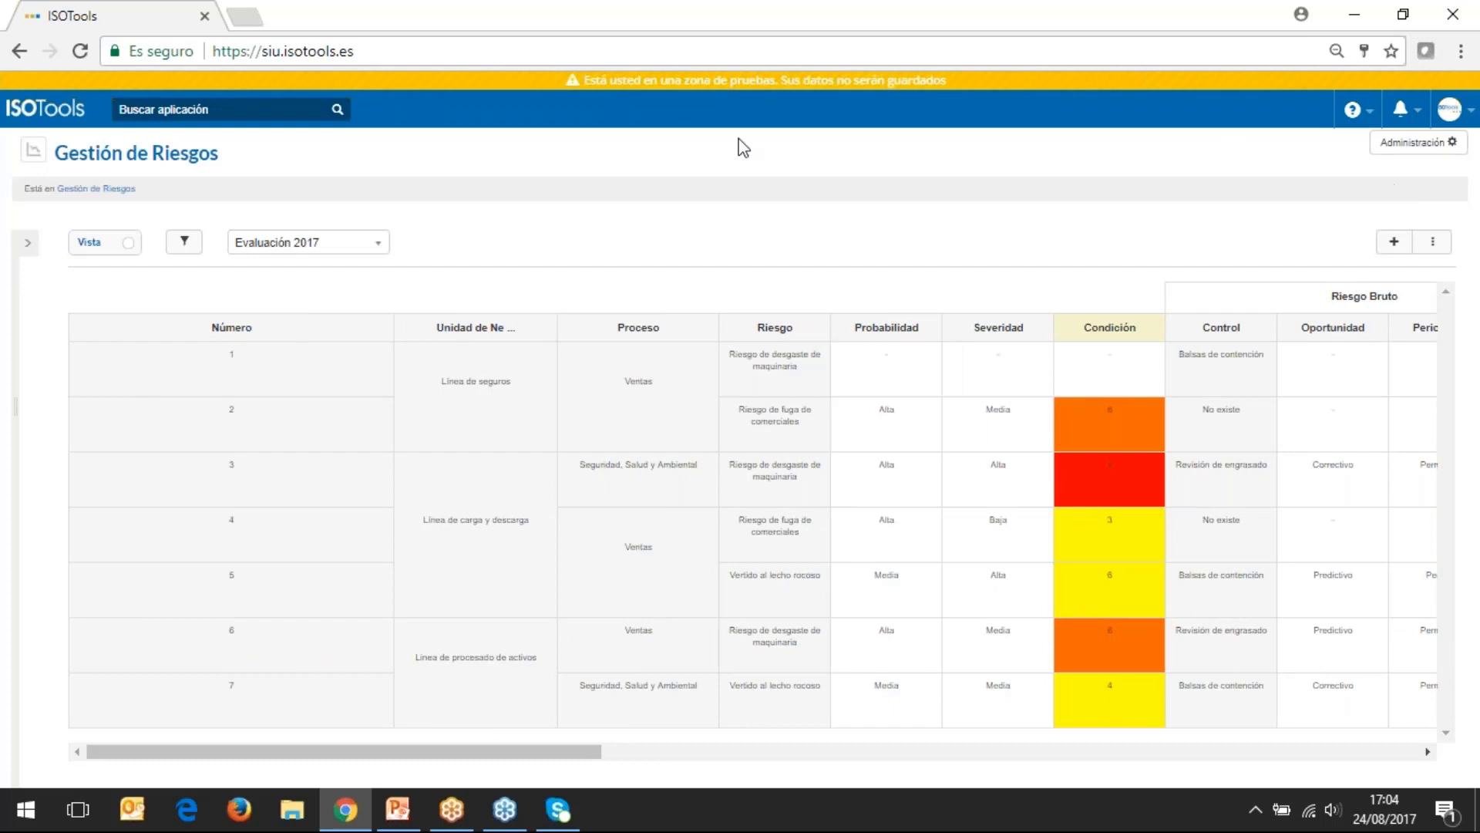
- Expand the side menu, enter the risk management administration and open its Inventario list
click(29, 253)
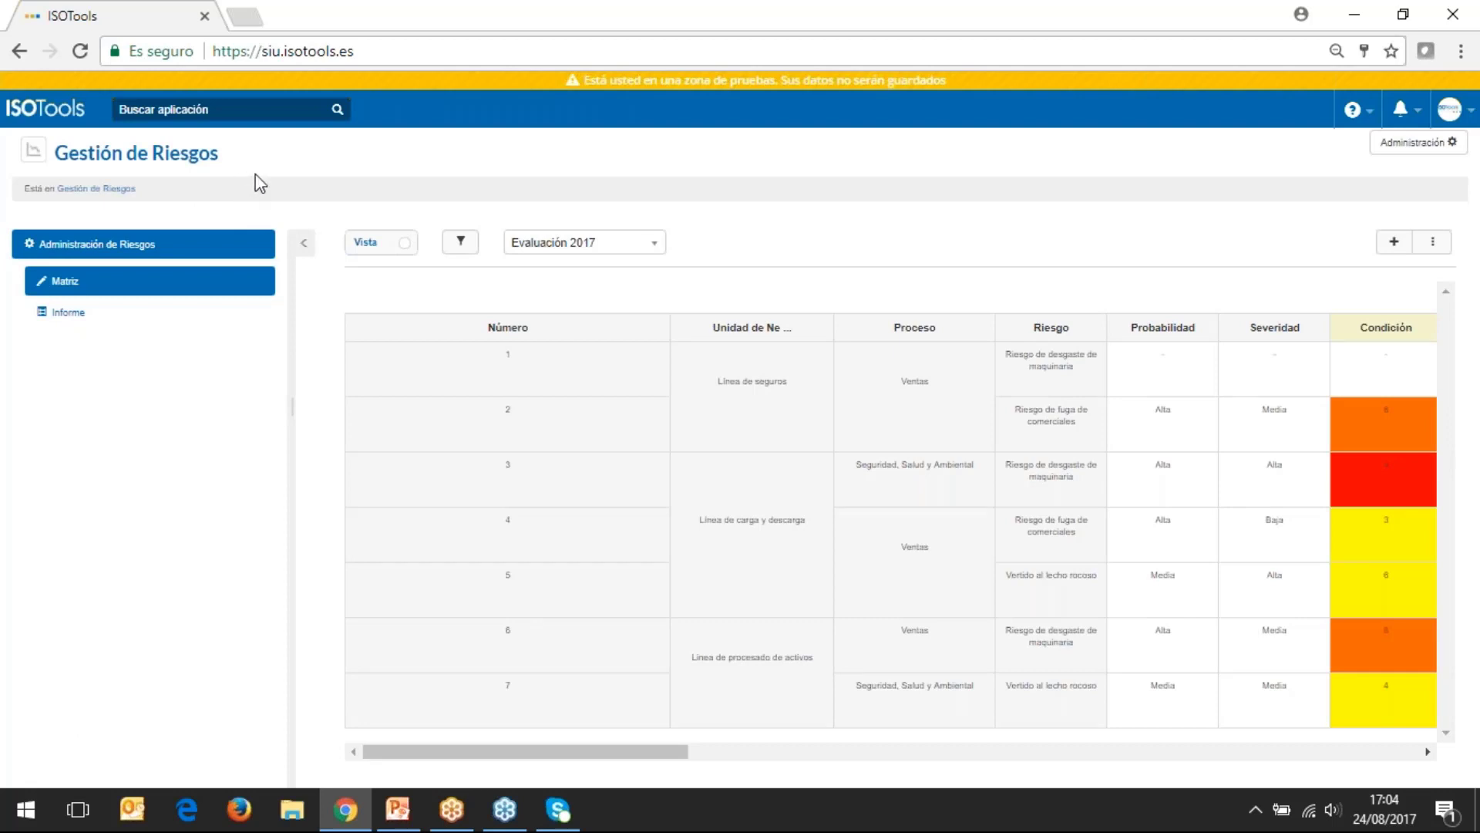
click(1415, 160)
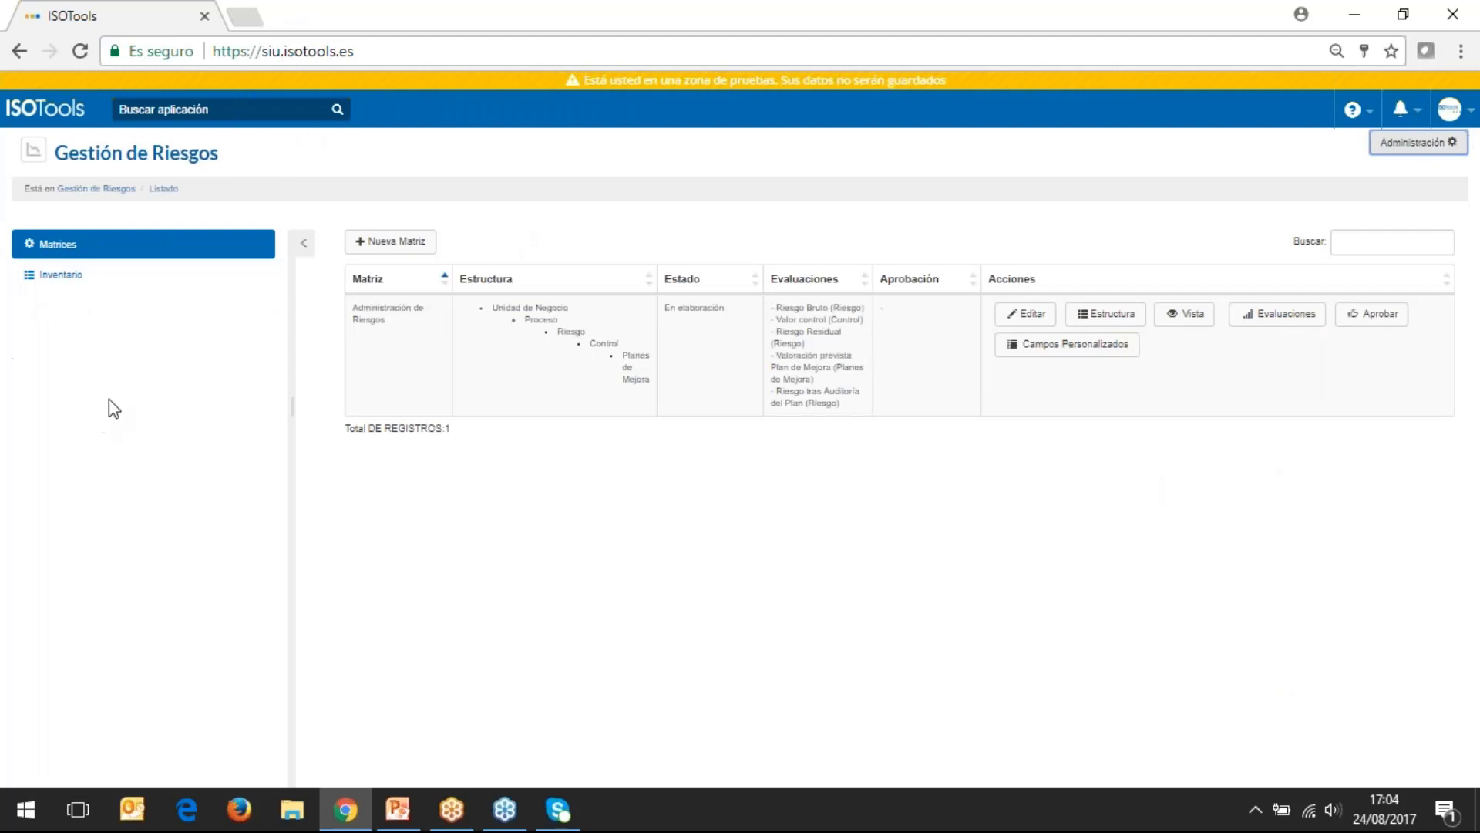
click(58, 285)
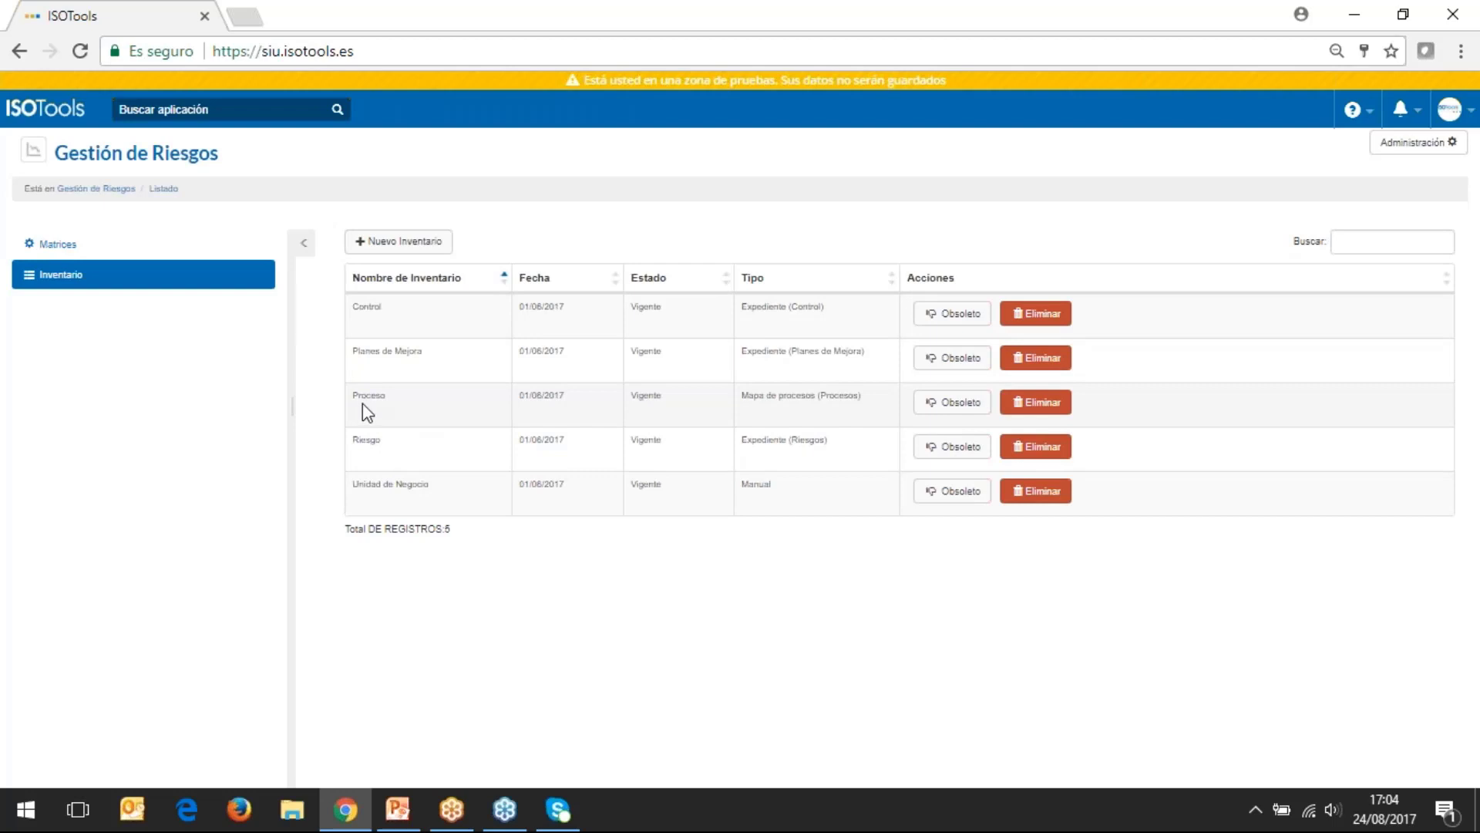
- Examine the date, status and type of the Proceso and Unidad de Negocio inventories
drag(360, 396, 858, 396)
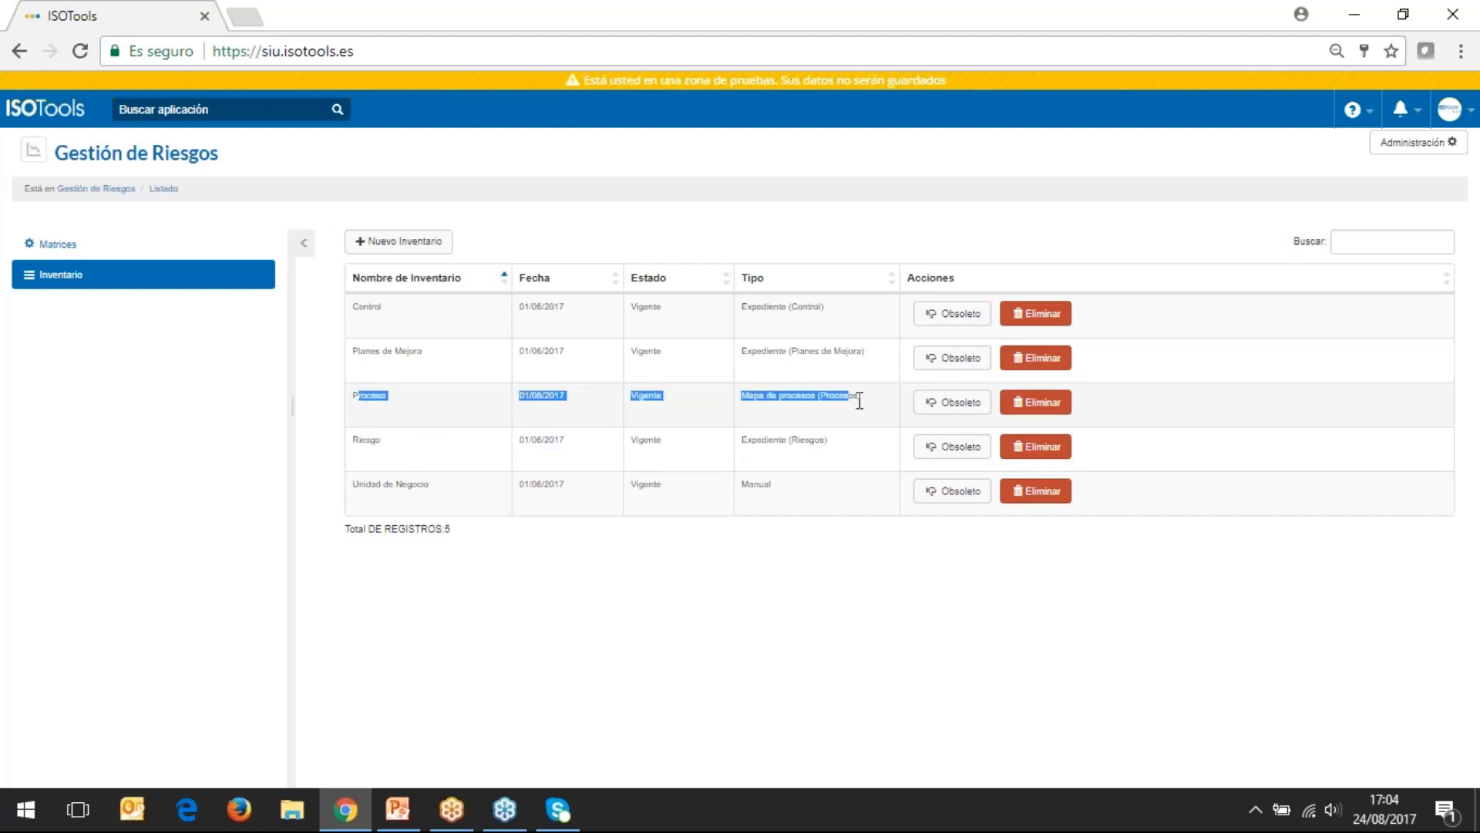
click(391, 467)
drag(367, 499, 806, 495)
click(771, 474)
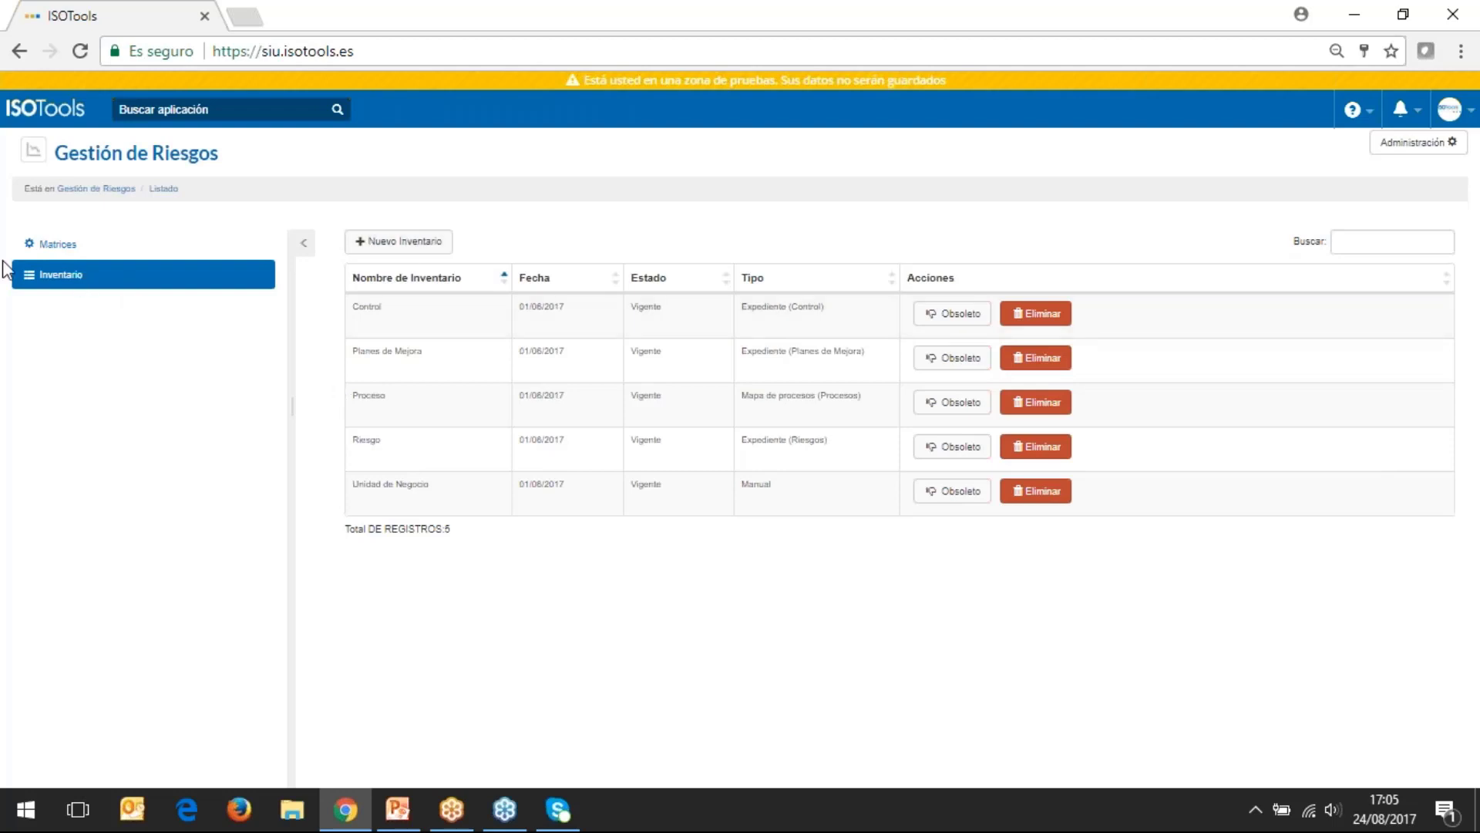
- Return to Matrices, view the Estructura of the Administración de Riesgos matrix and cancel without changes
click(40, 251)
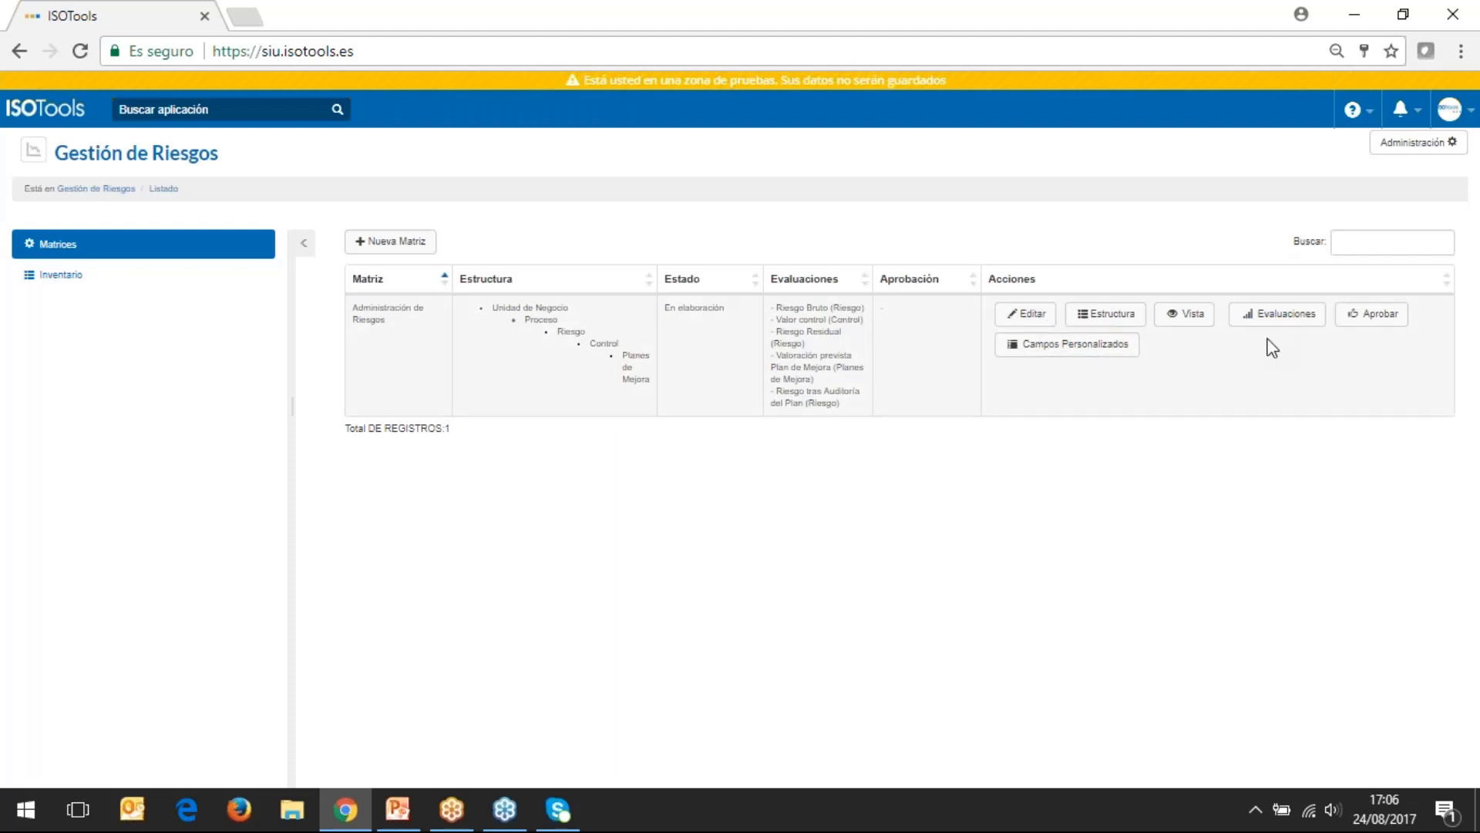
click(1124, 326)
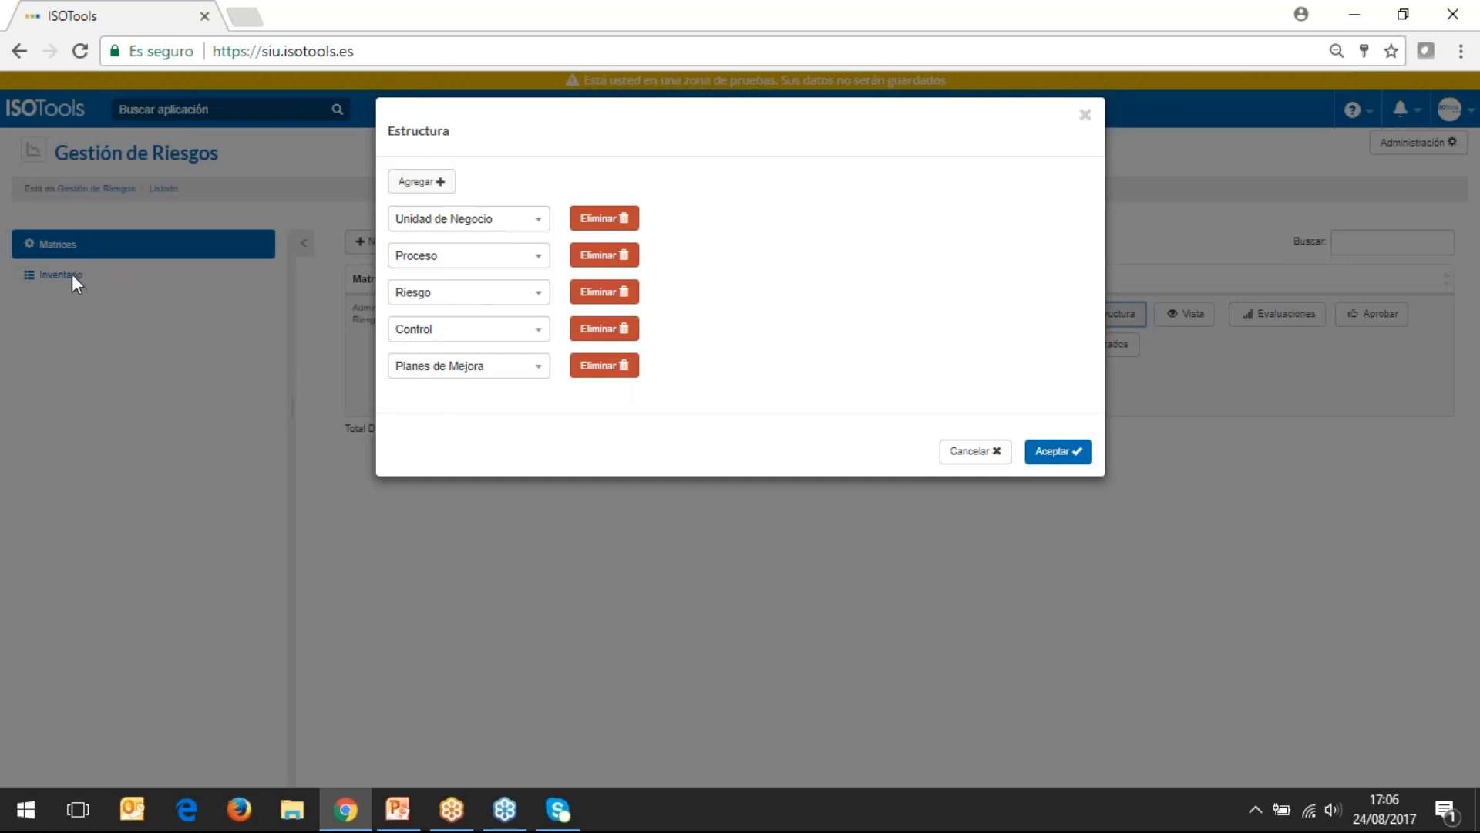
click(973, 451)
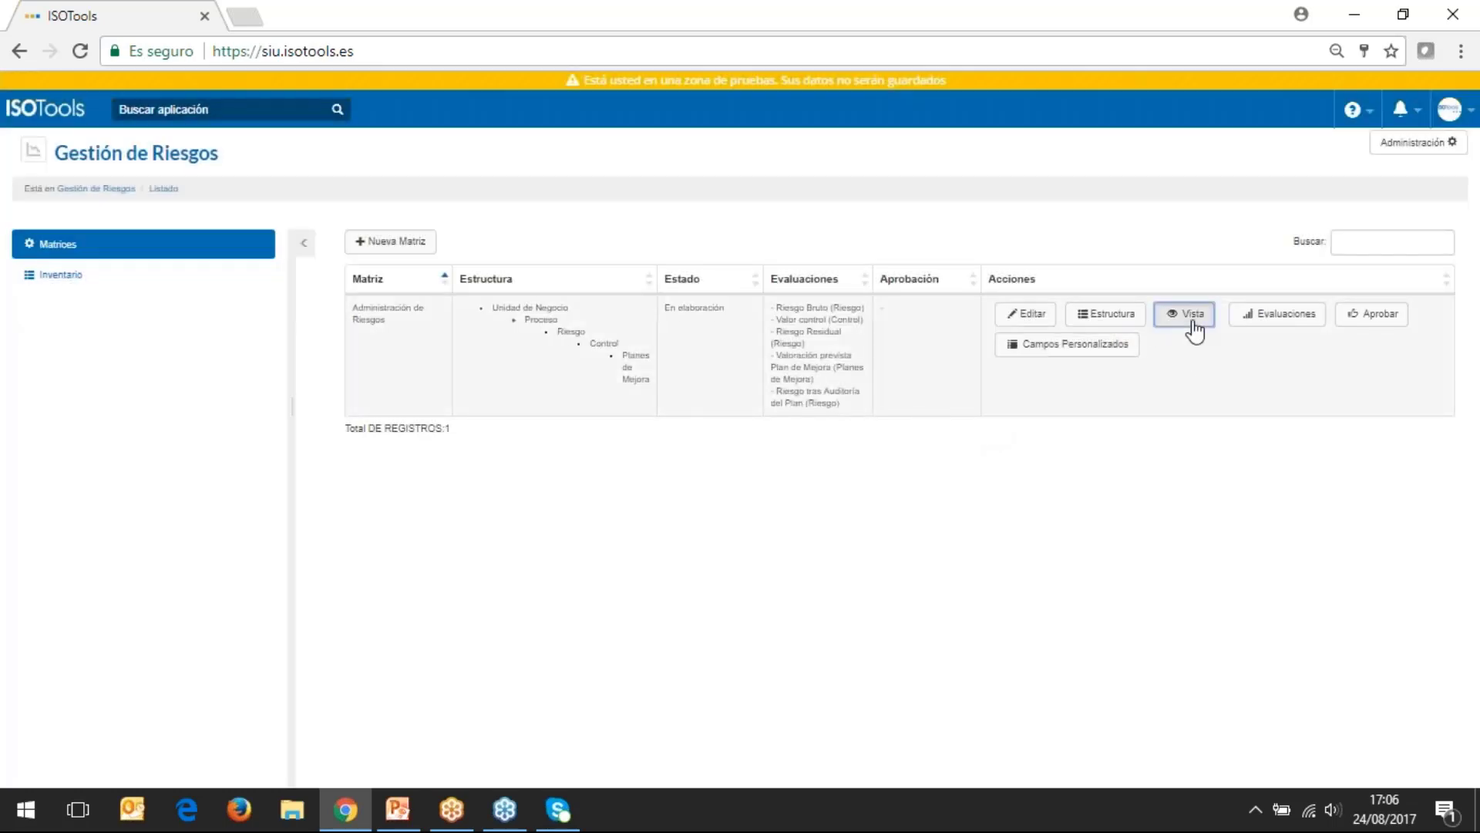
- Try moving Probabilidad (Riesgo Bruto) into Riesgo Bruto and Planes de Mejora into Valoración prevista Plan de Mejora in the matrix view, and cancel
click(1192, 318)
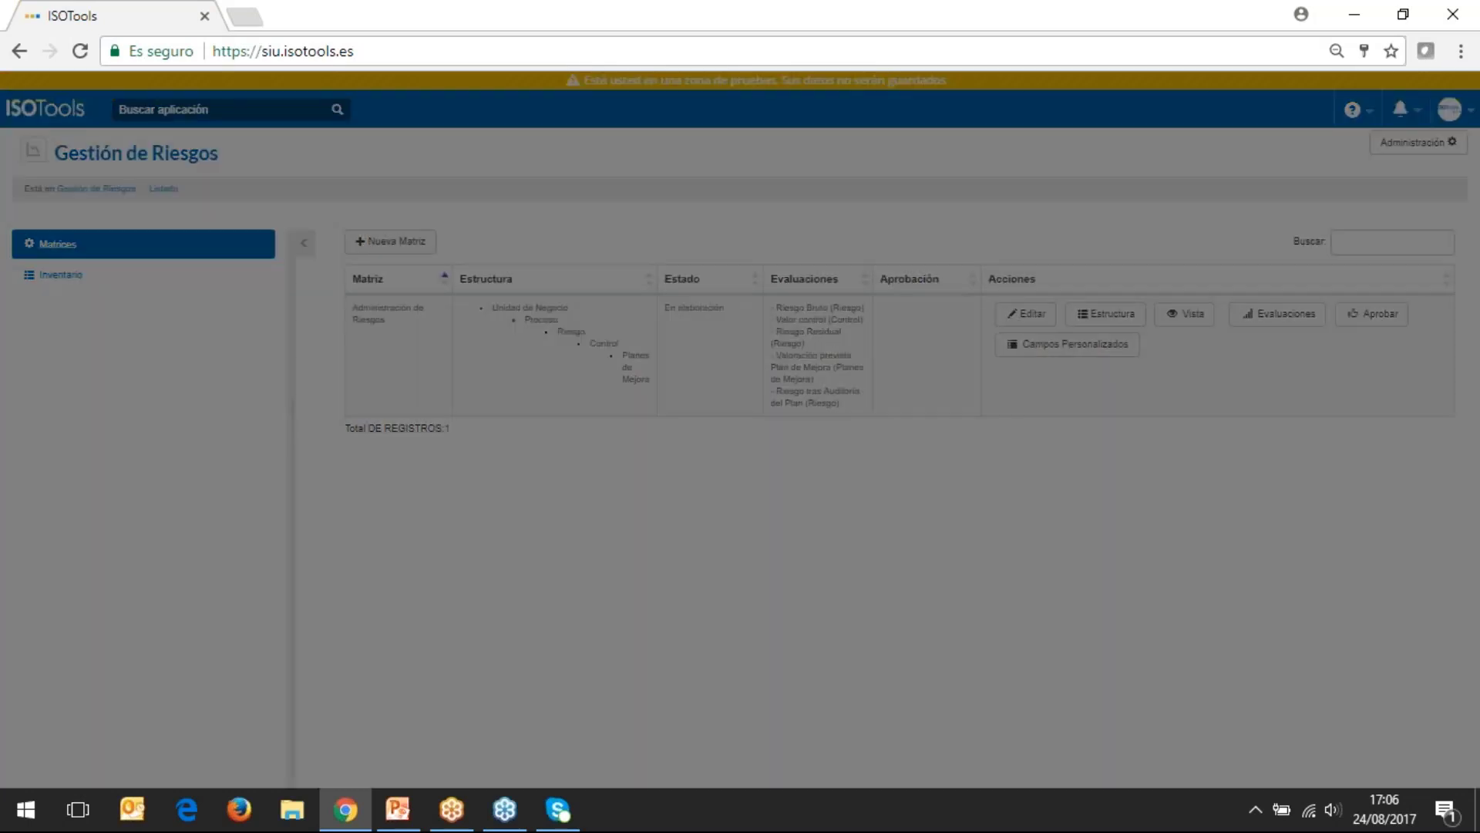
scroll(511, 401, down, 4)
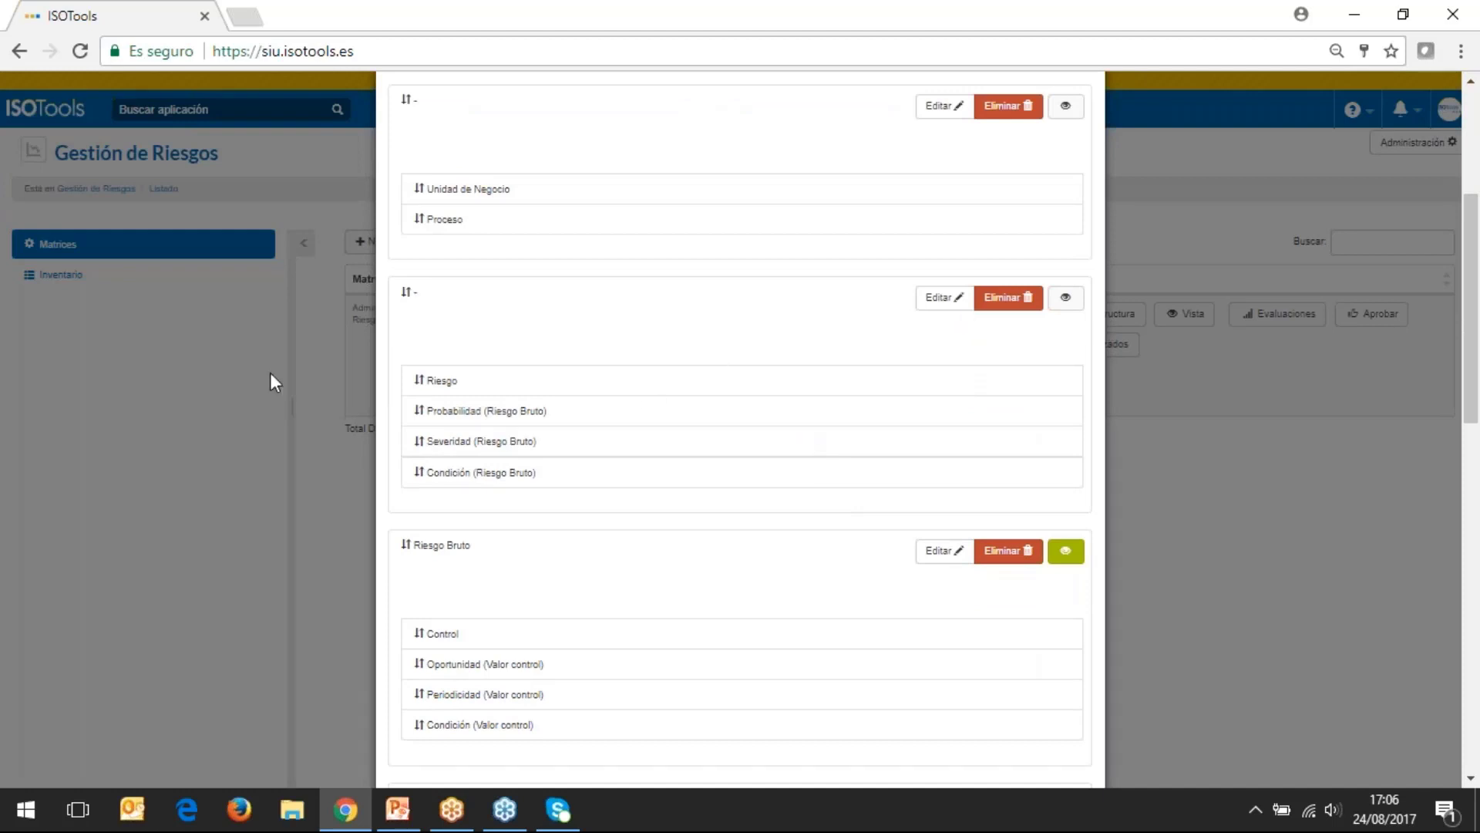
drag(634, 413, 634, 586)
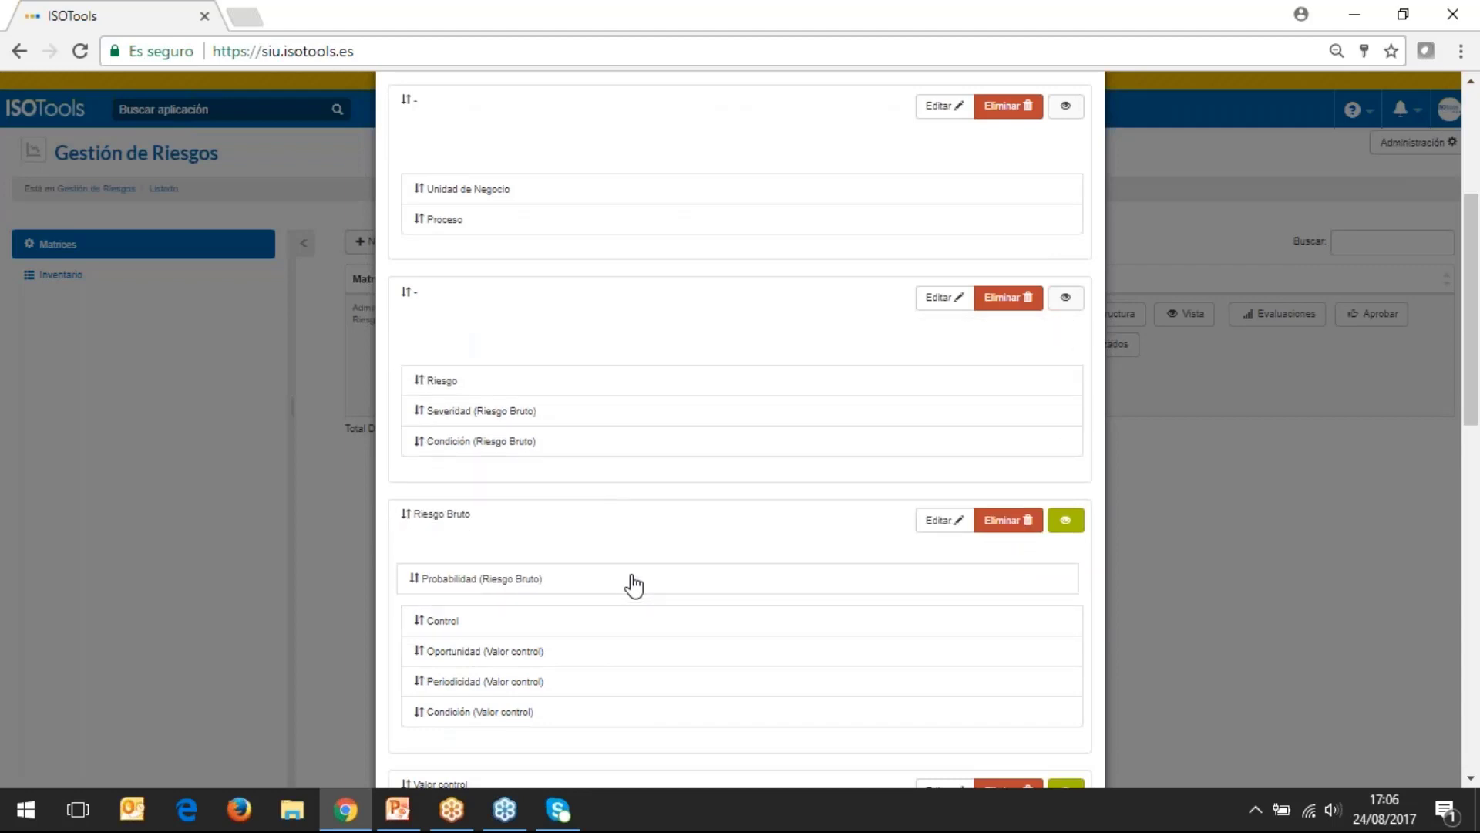
scroll(633, 586, down, 7)
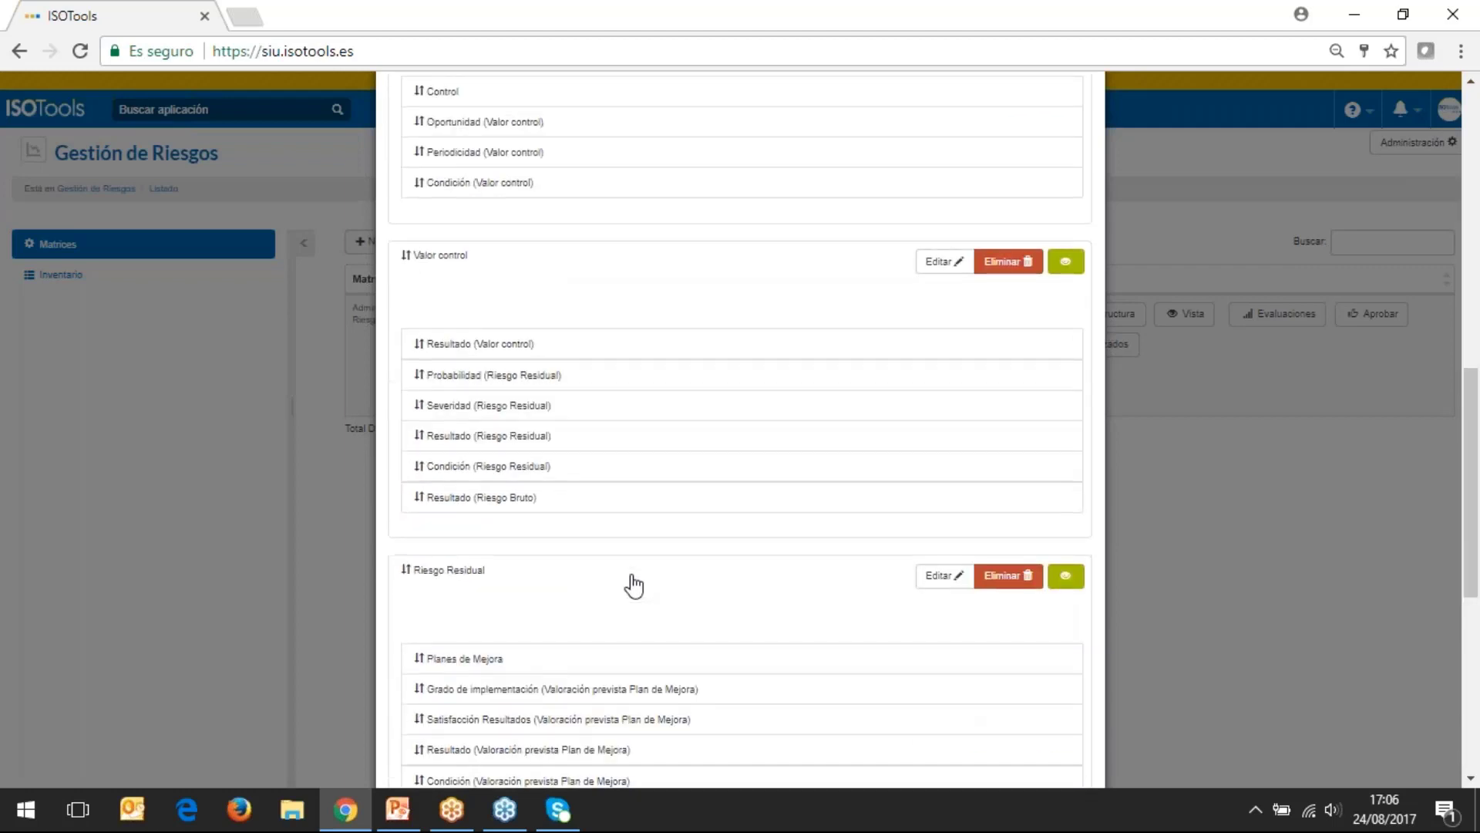
scroll(633, 586, down, 1)
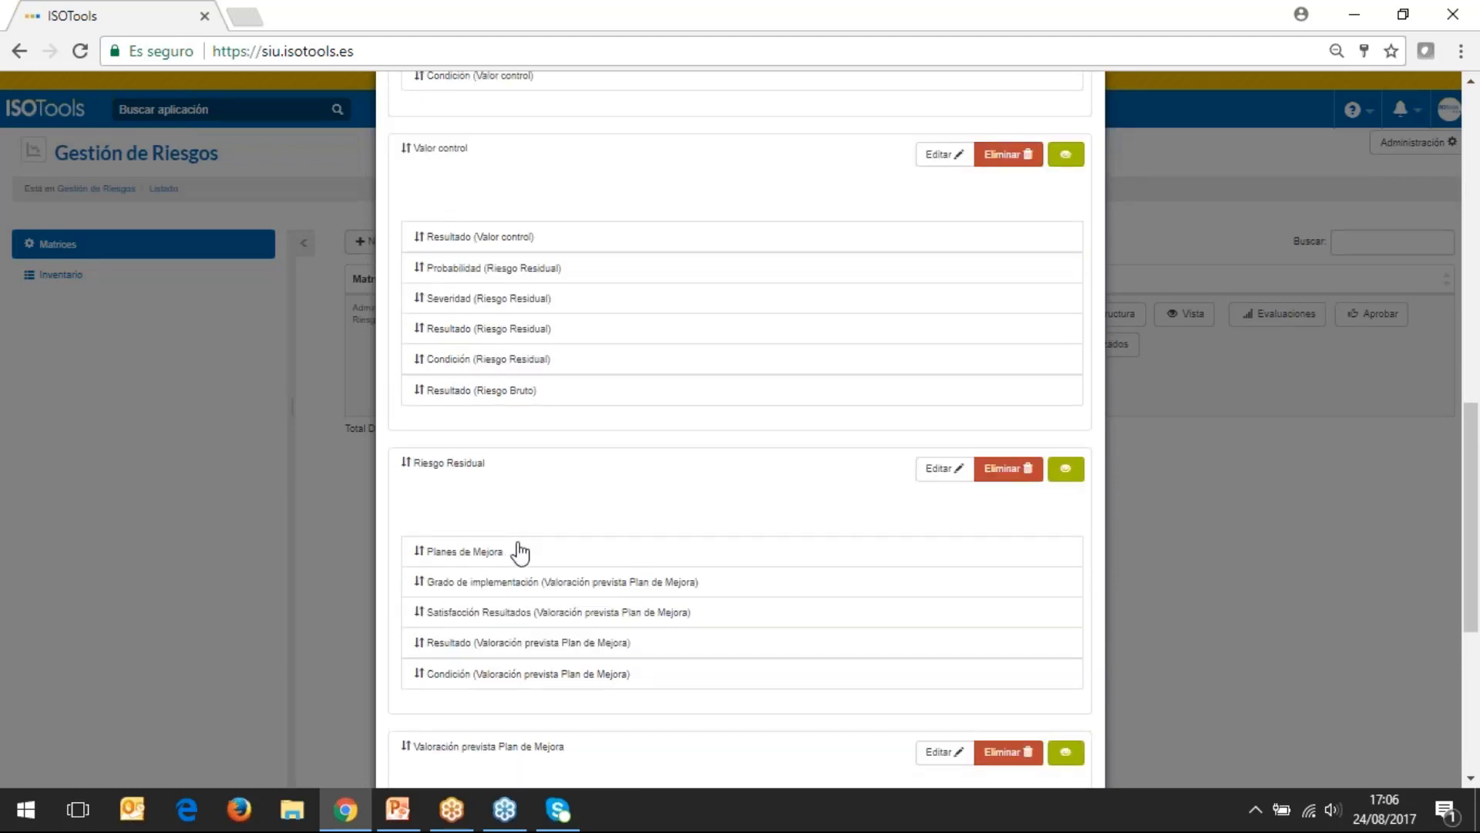
scroll(521, 459, down, 3)
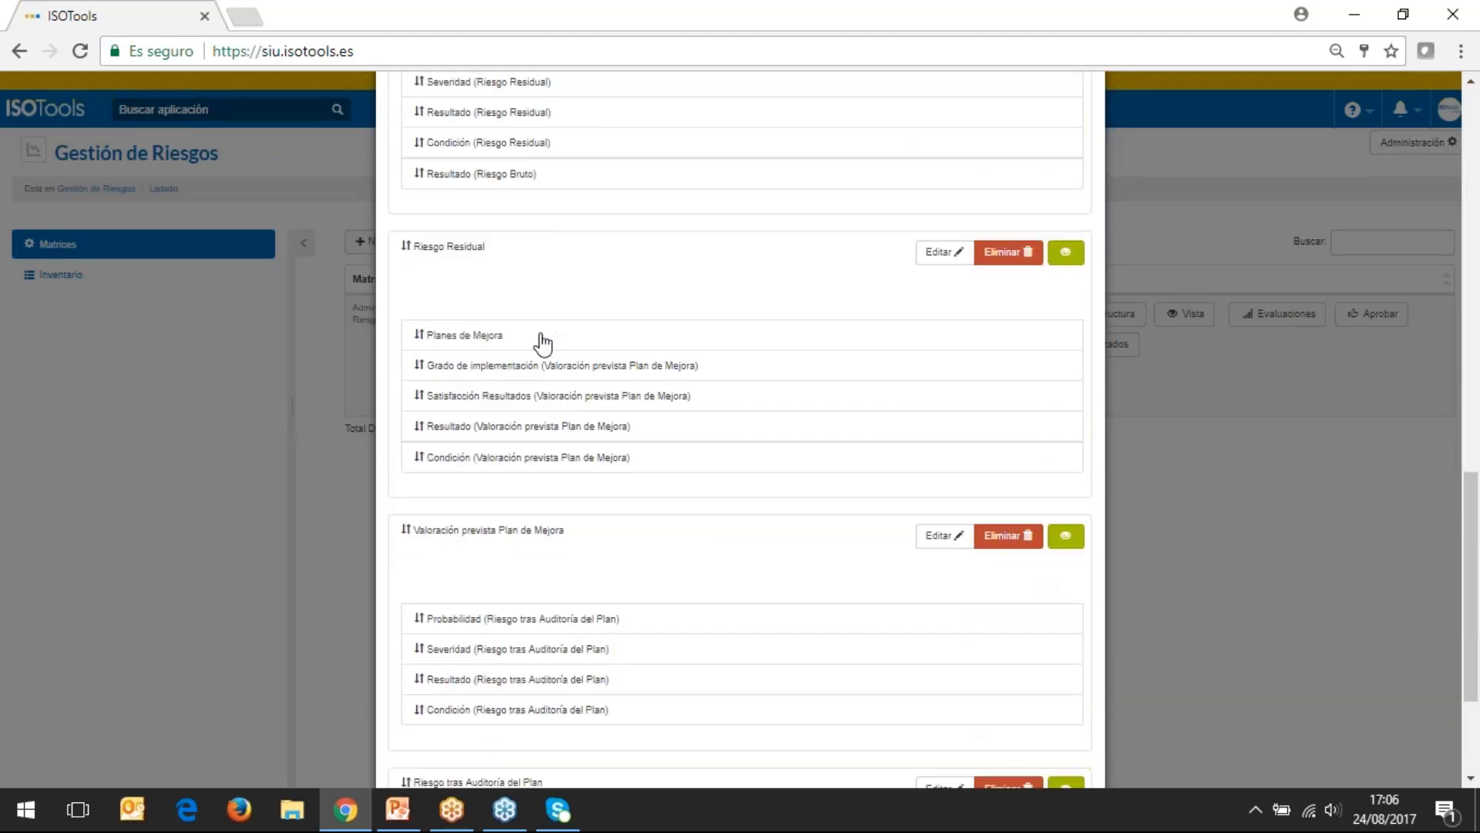
drag(542, 342, 535, 574)
scroll(535, 579, down, 3)
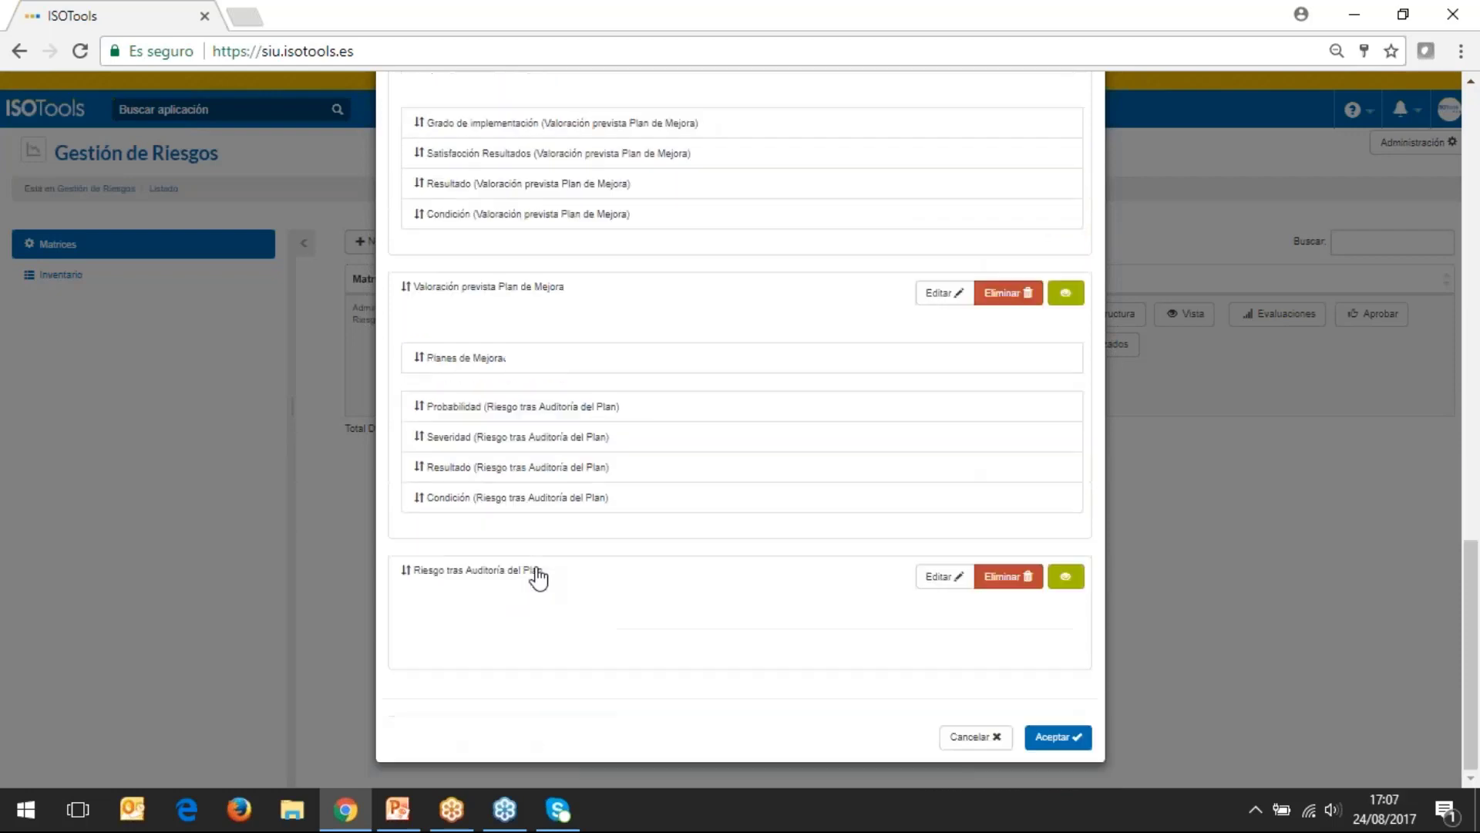
click(973, 739)
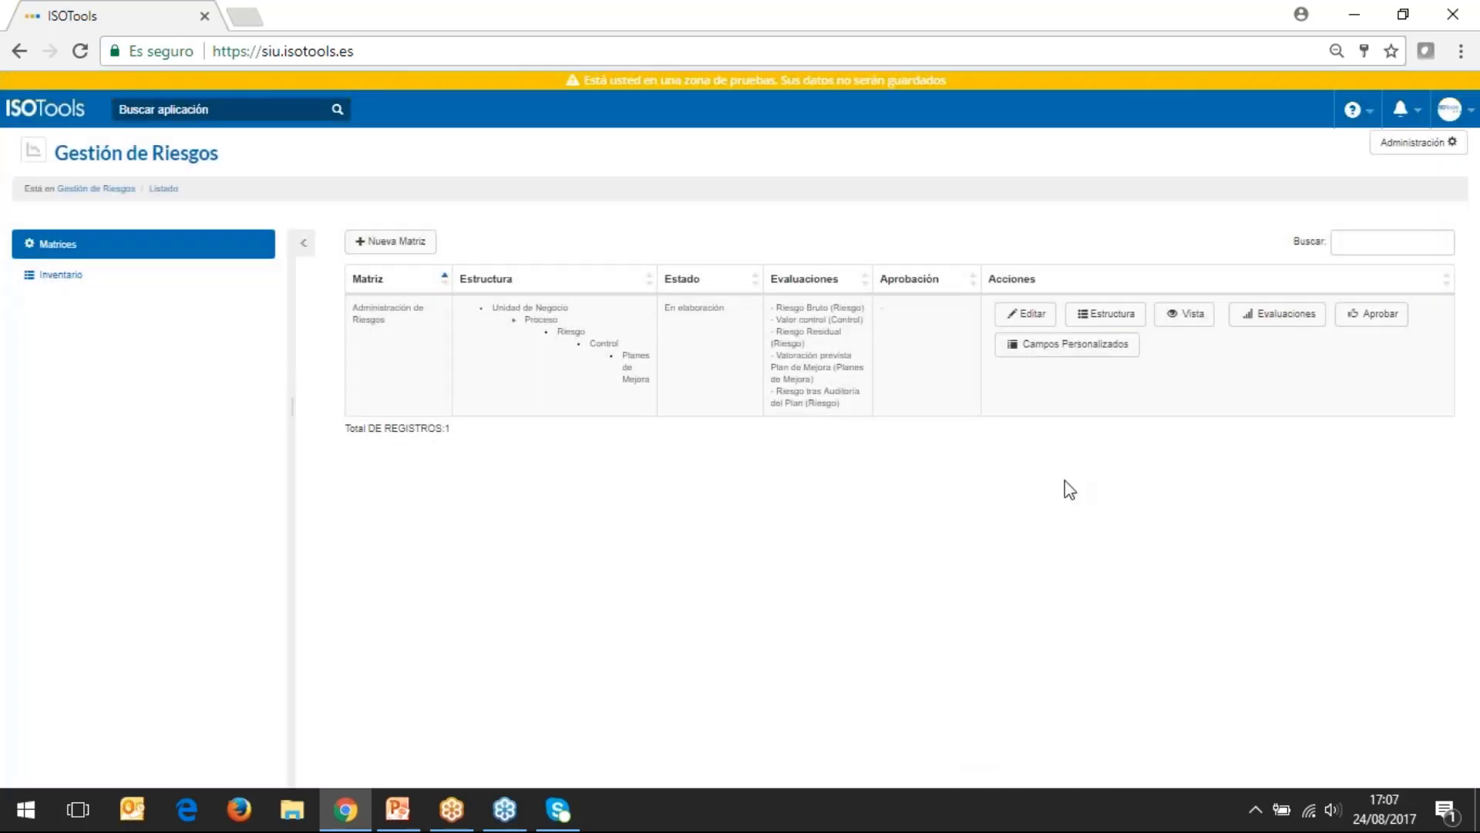
- Open the list of evaluations defined for the Administración de Riesgos matrix
click(1182, 316)
click(1305, 328)
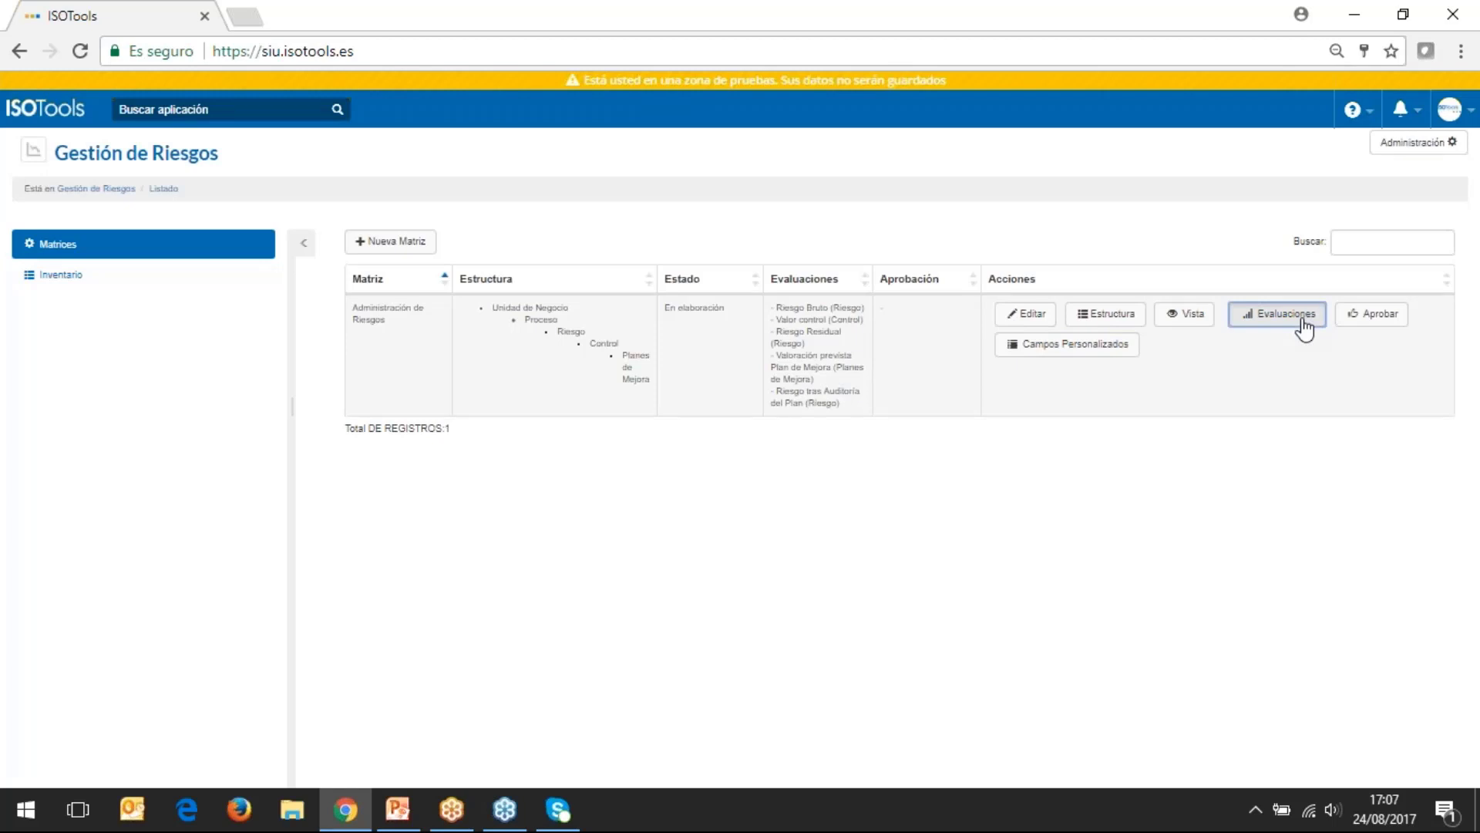
click(1305, 328)
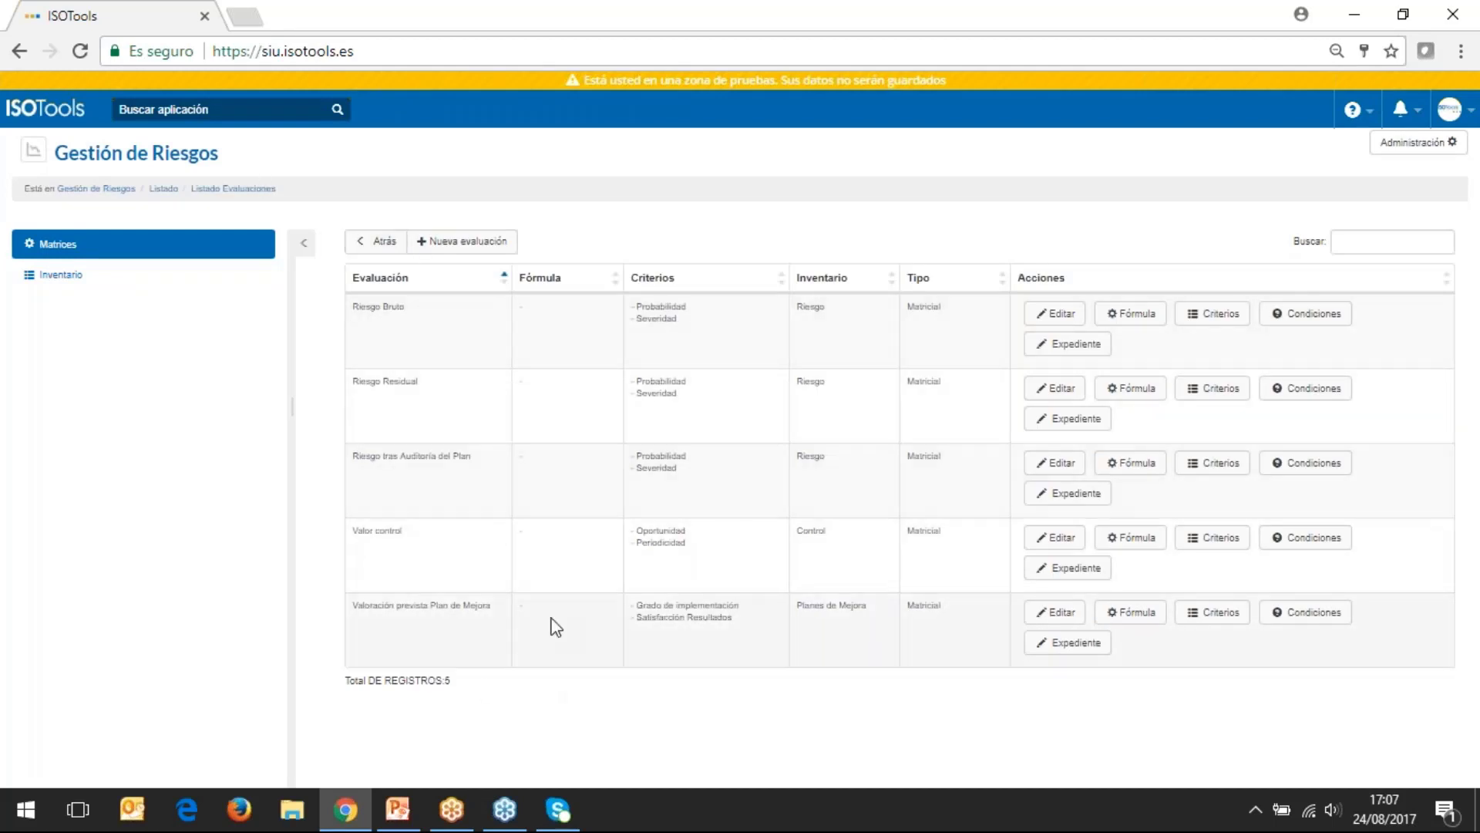
- Duplicate the browser tab holding the evaluation list and switch to the copy to have the risk matrix alongside
right_click(199, 20)
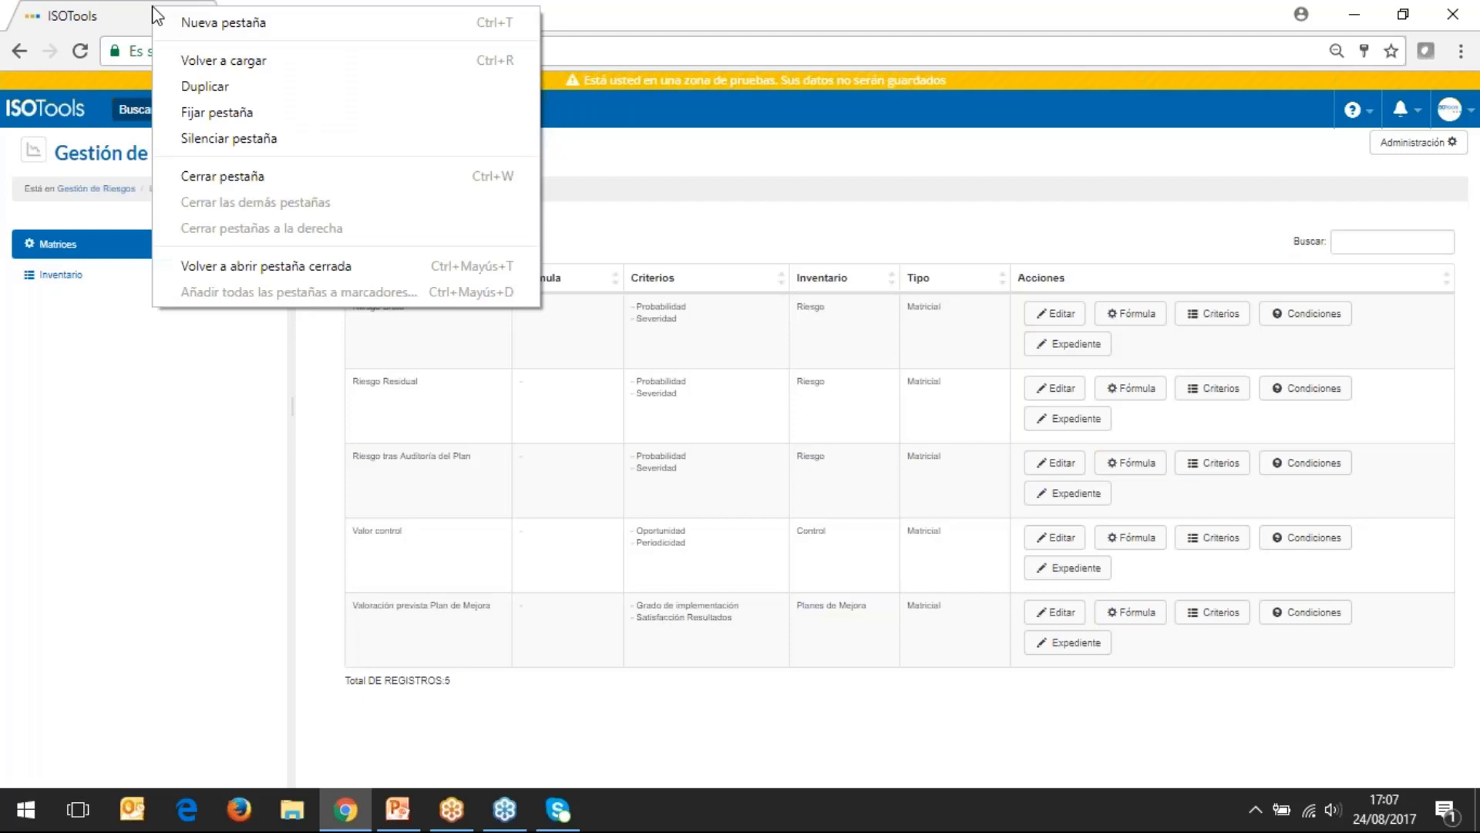
click(191, 87)
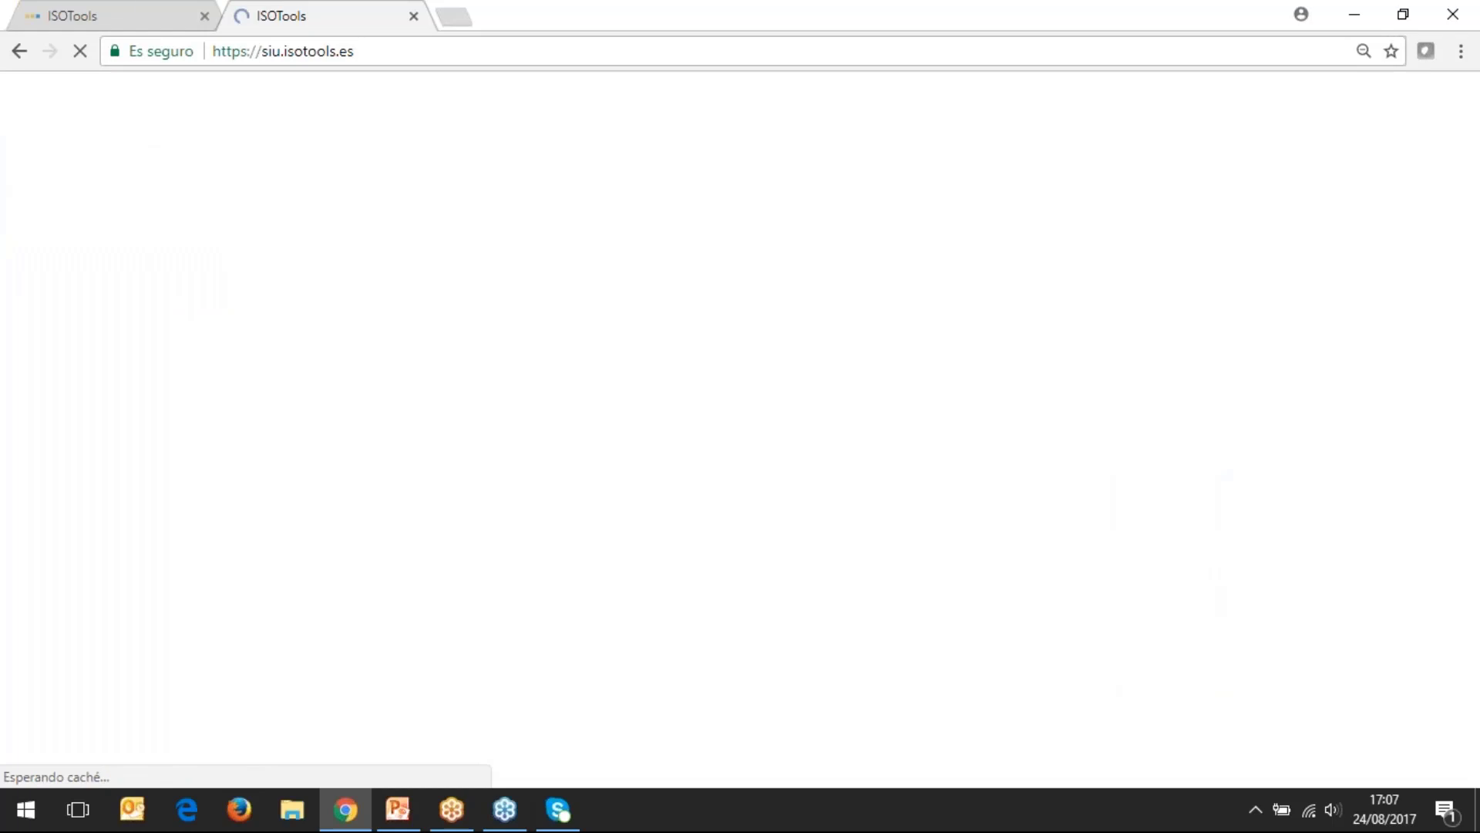
click(127, 3)
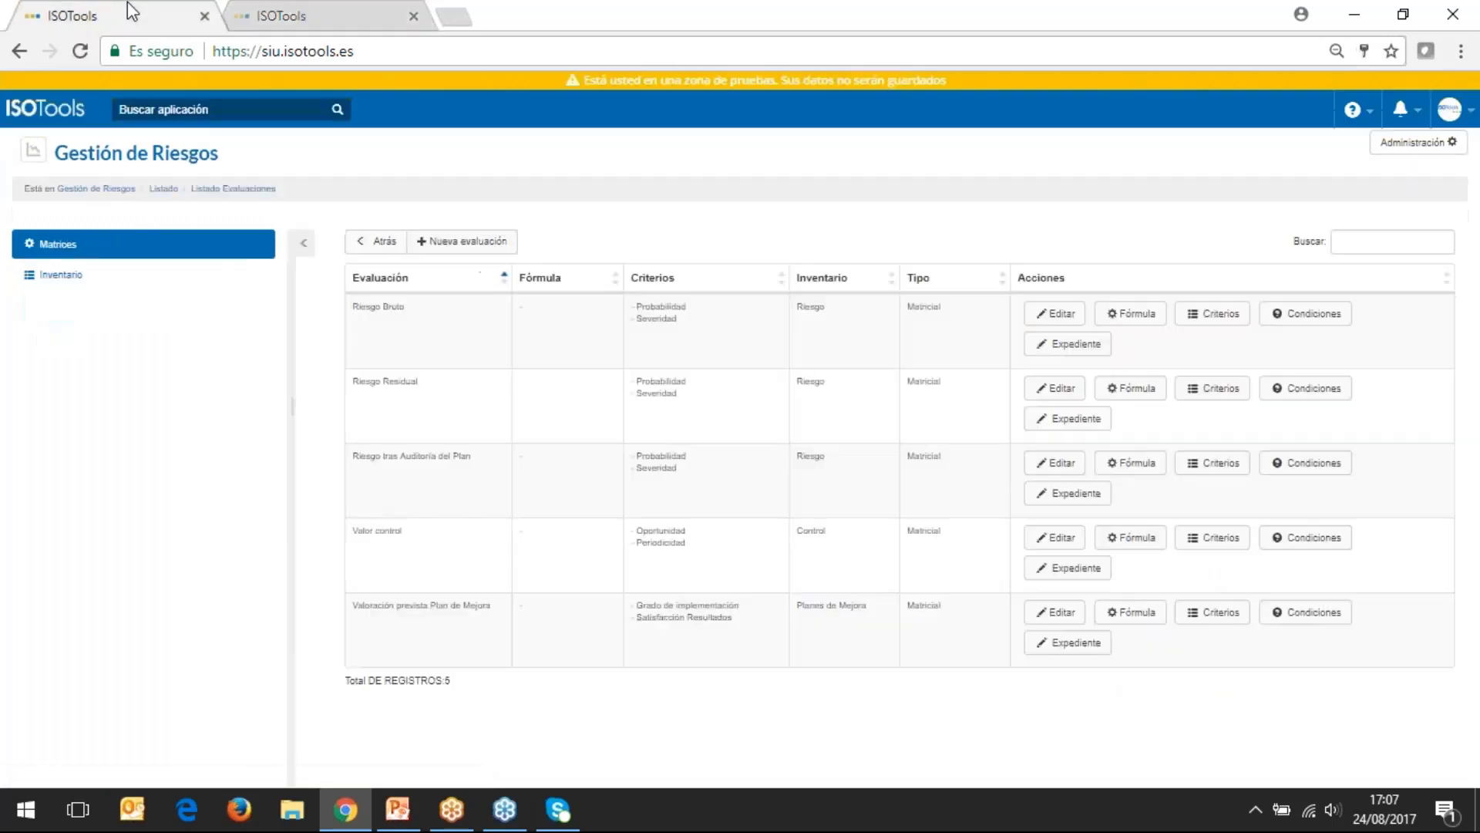
click(332, 16)
- Examine the Evaluación 2017 matrix columns from Riesgo Bruto through Valor control and Riesgo Residual to Valoración prevista Plan de Mejora
drag(659, 754, 811, 744)
drag(839, 749, 854, 749)
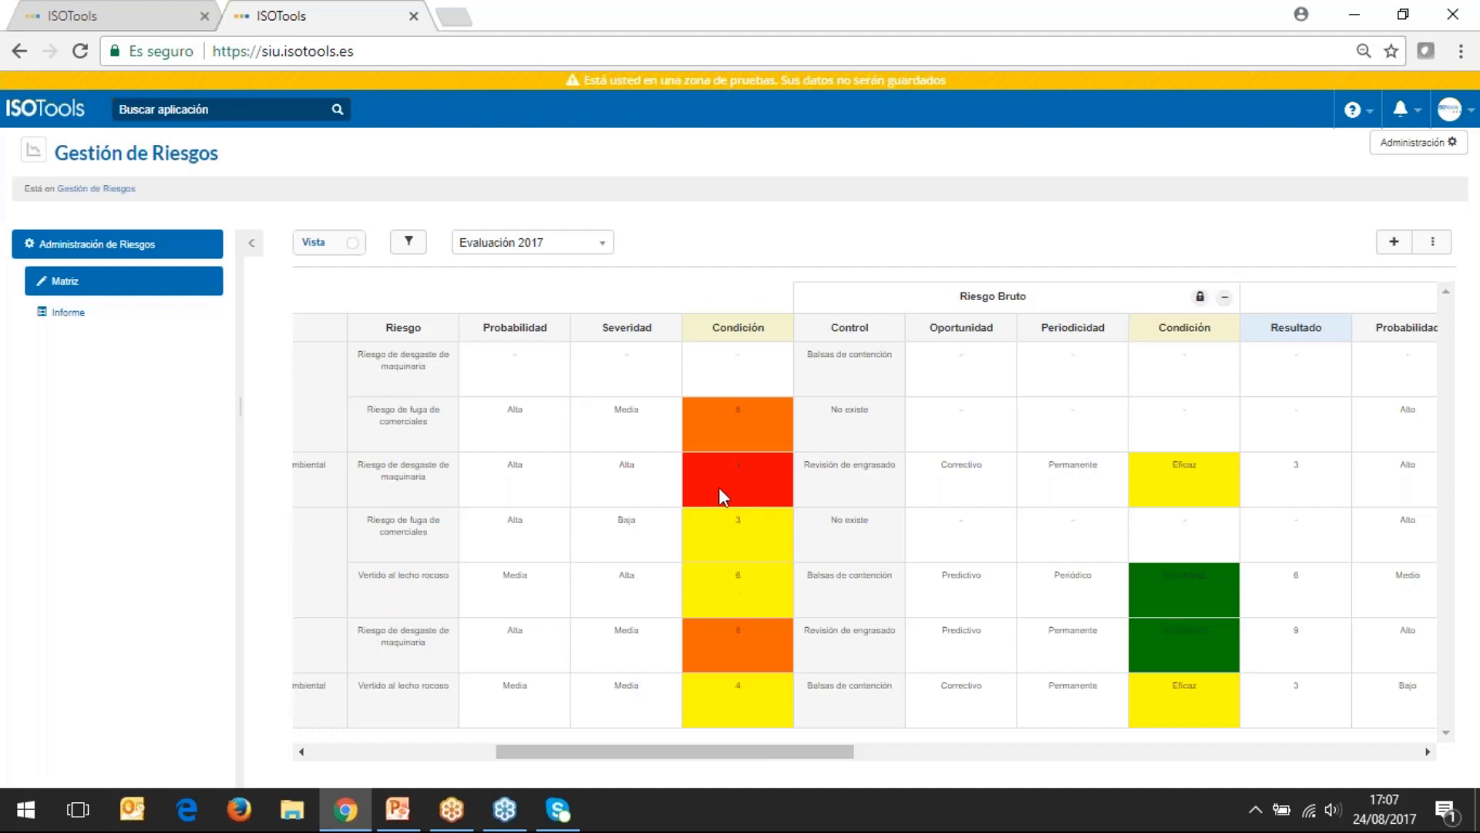
drag(756, 752, 859, 719)
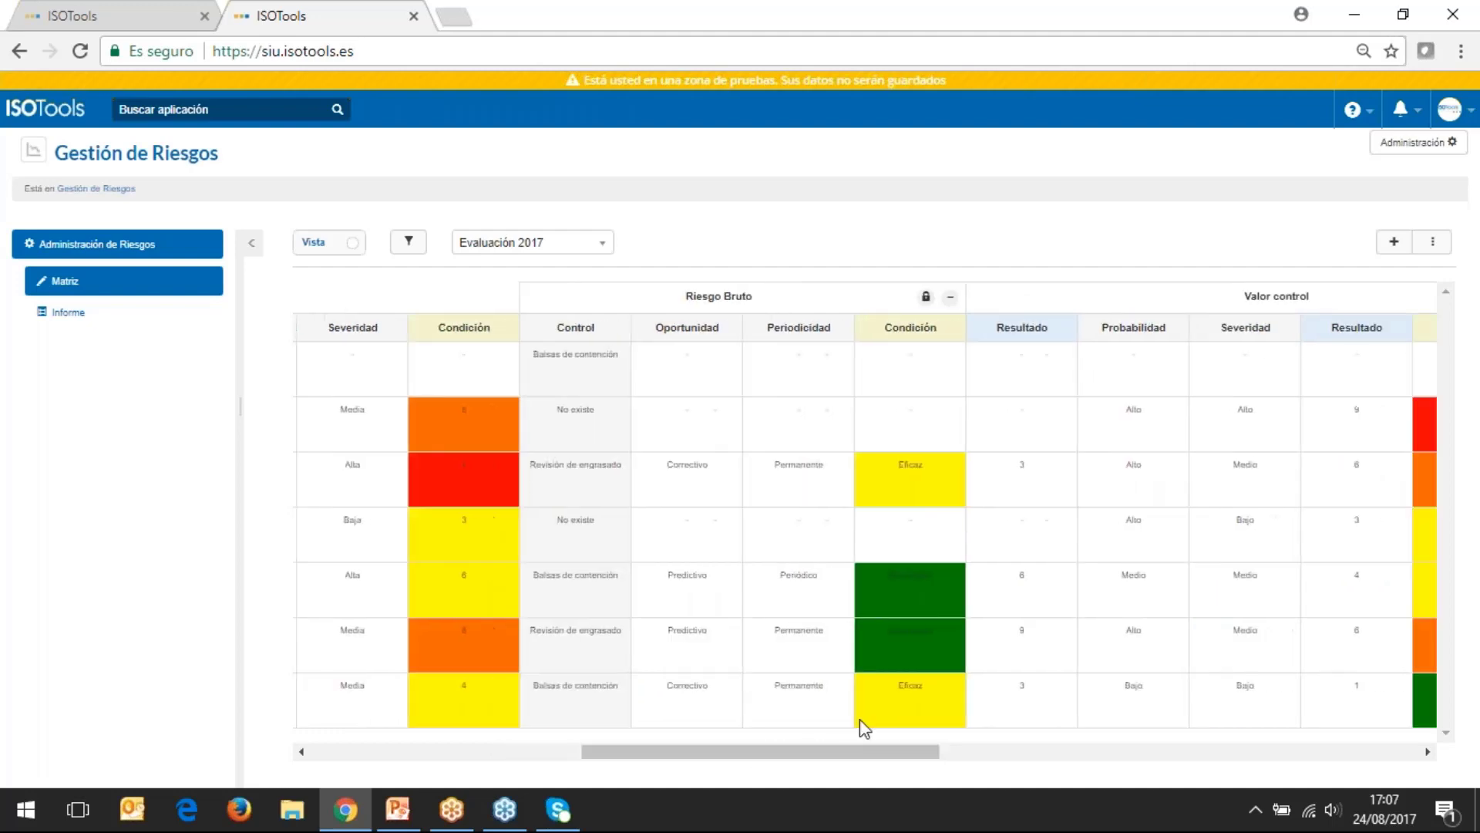
drag(810, 760, 1021, 750)
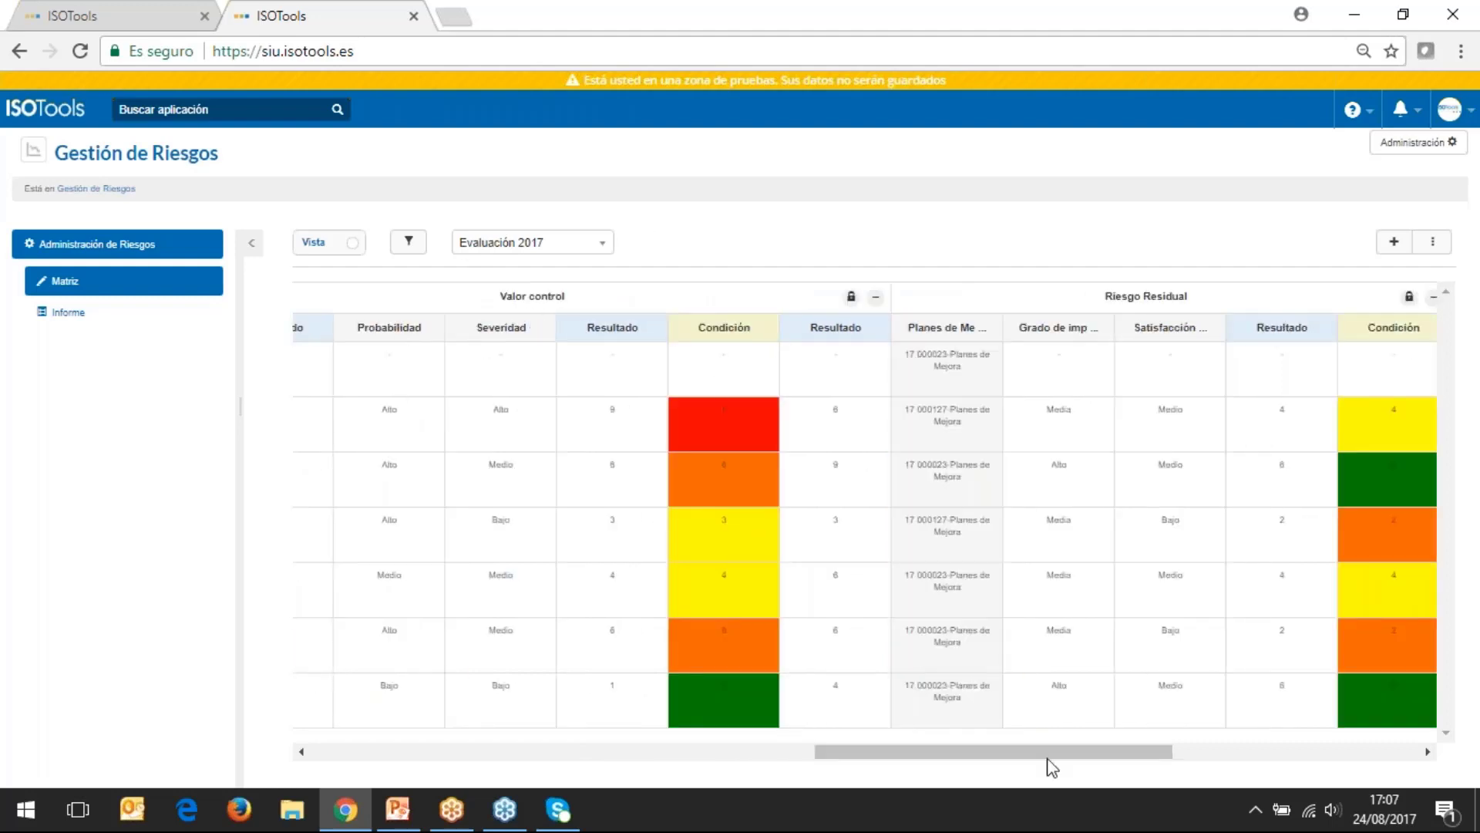
drag(1080, 756, 1246, 758)
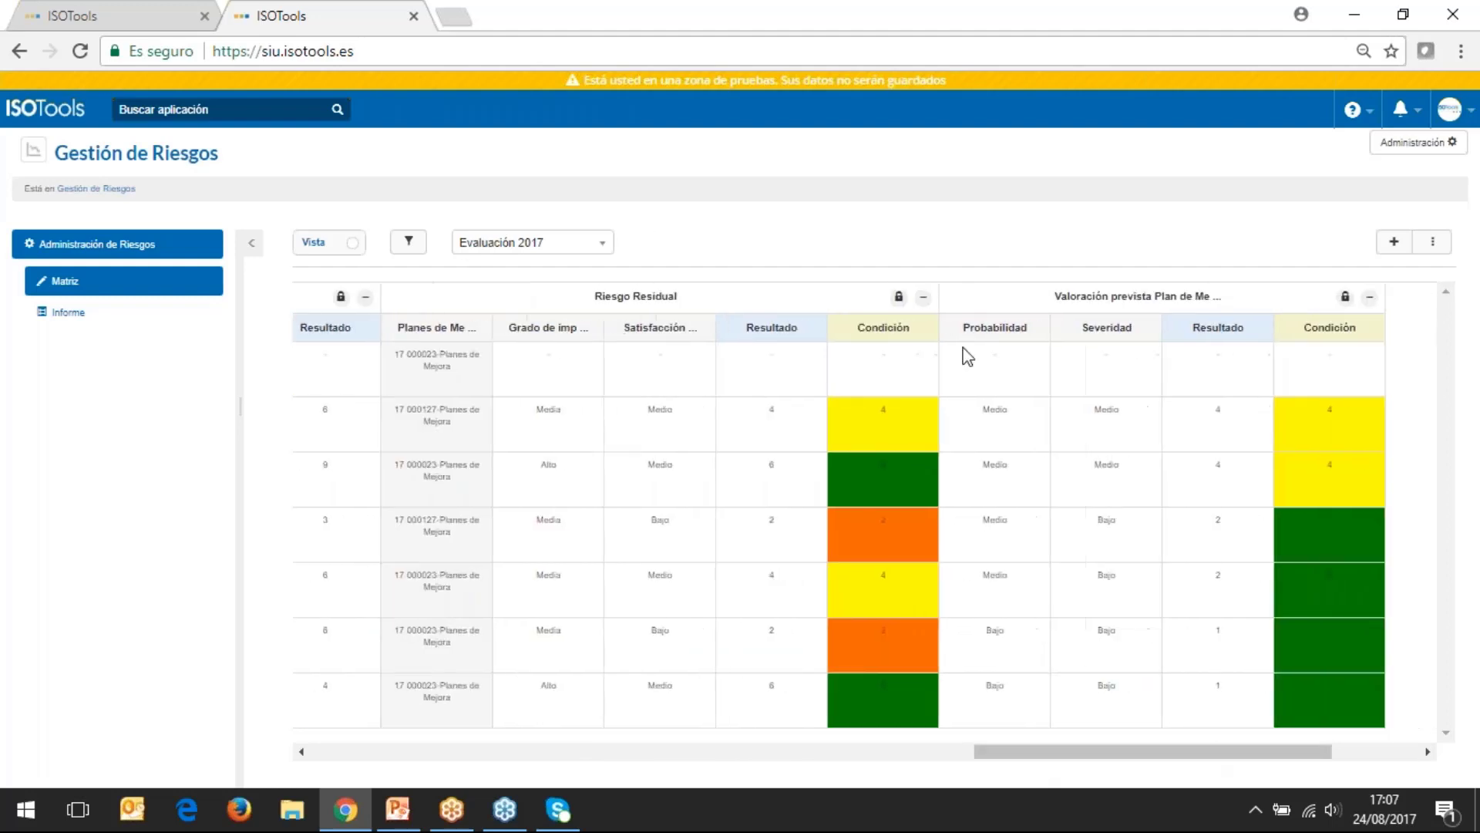
drag(1117, 760, 400, 729)
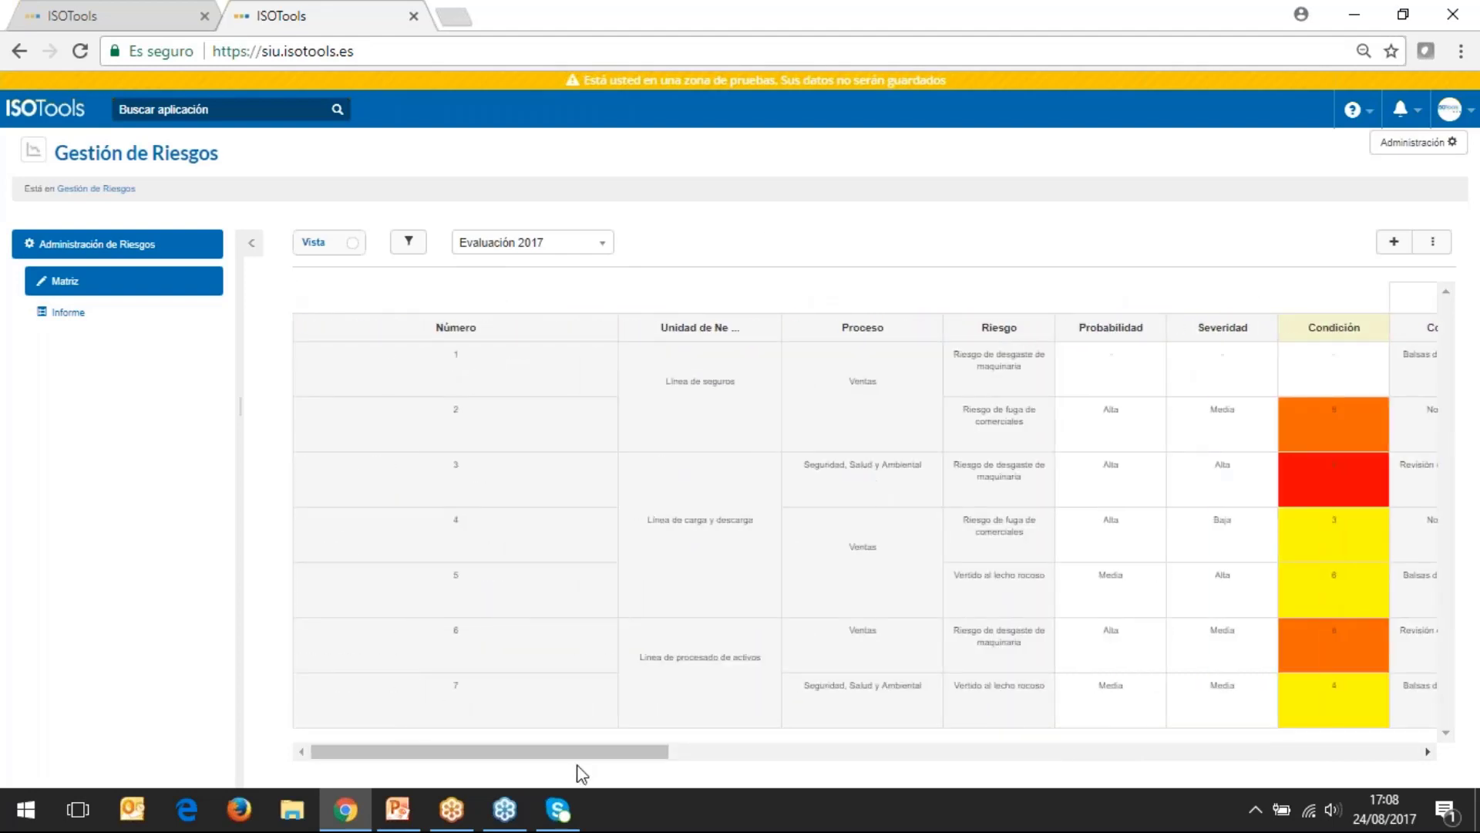
drag(585, 753, 872, 760)
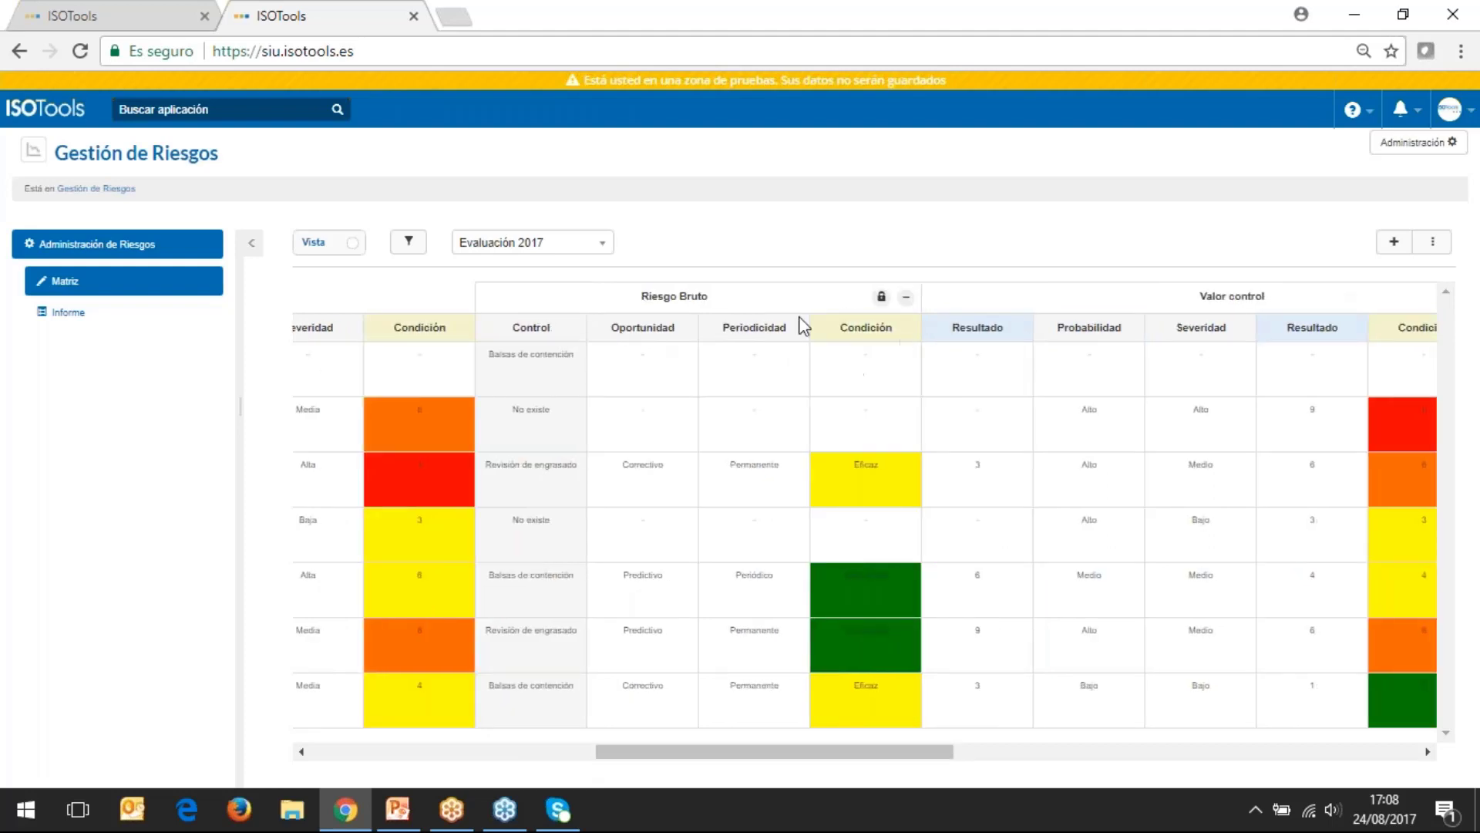
- Return to the evaluation list, open the Riesgo Bruto formula in edit mode and view the criteria available for its rows
click(89, 21)
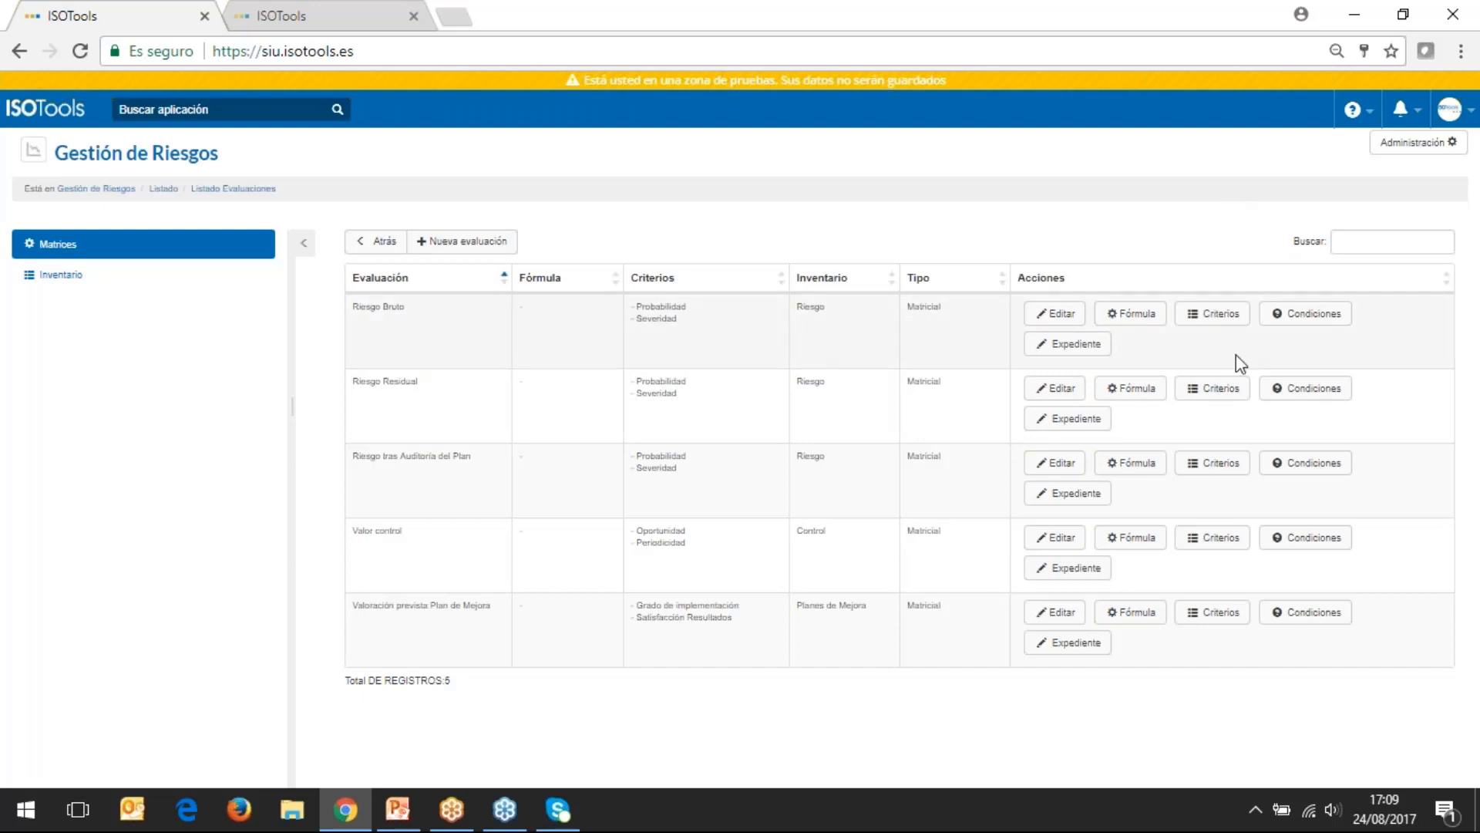
click(1145, 317)
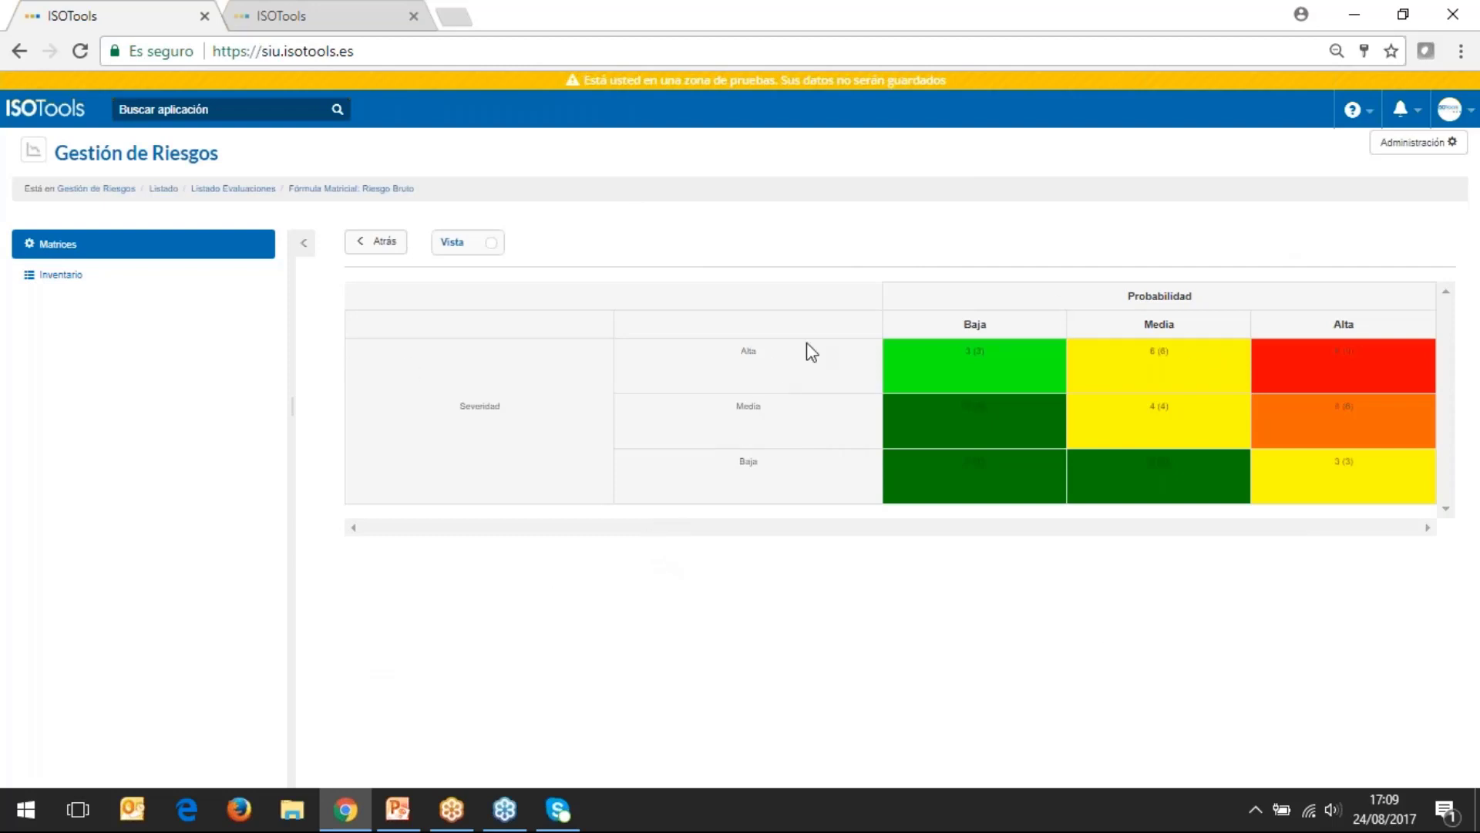
click(447, 244)
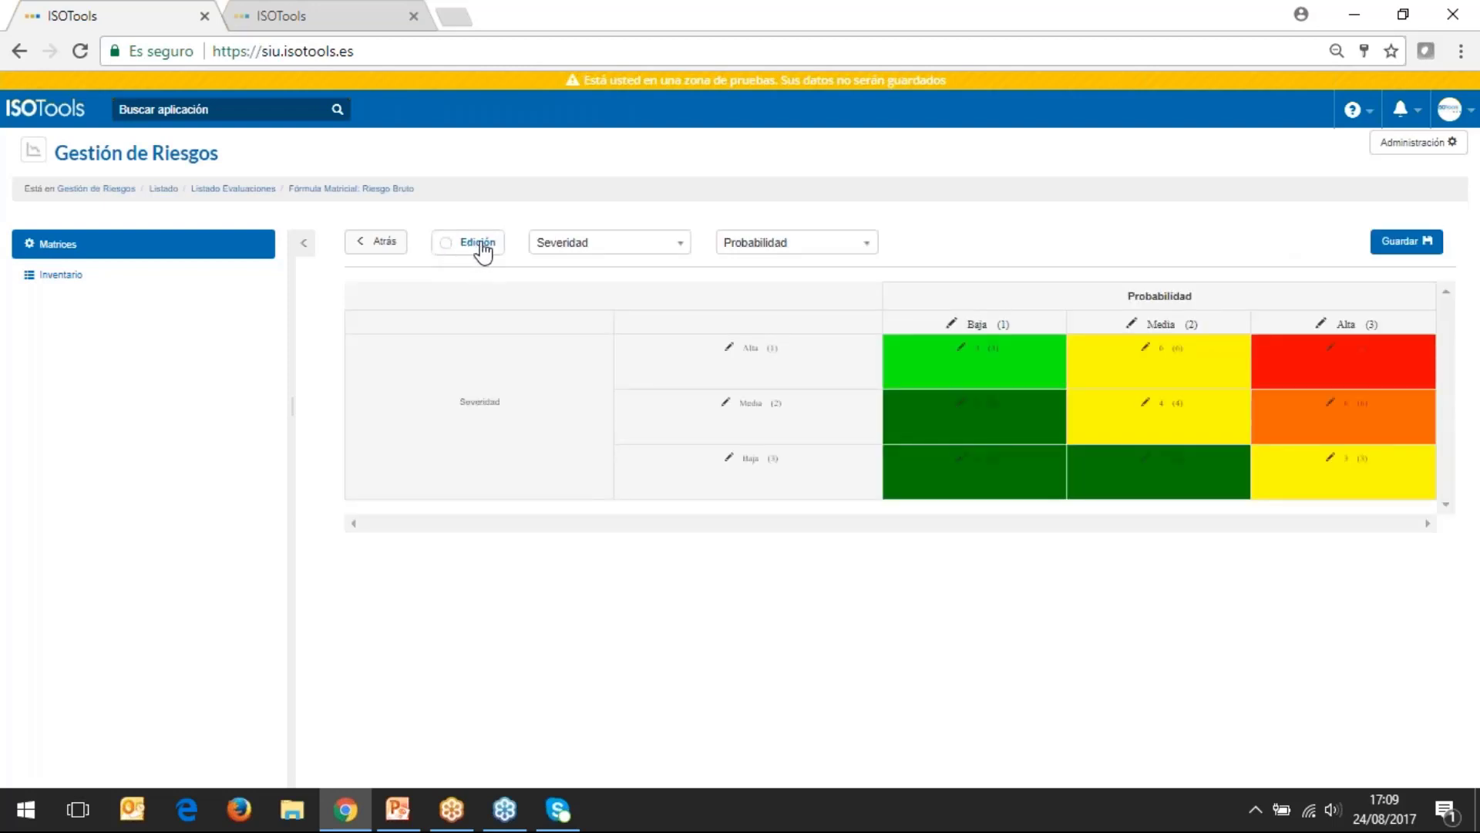
click(649, 249)
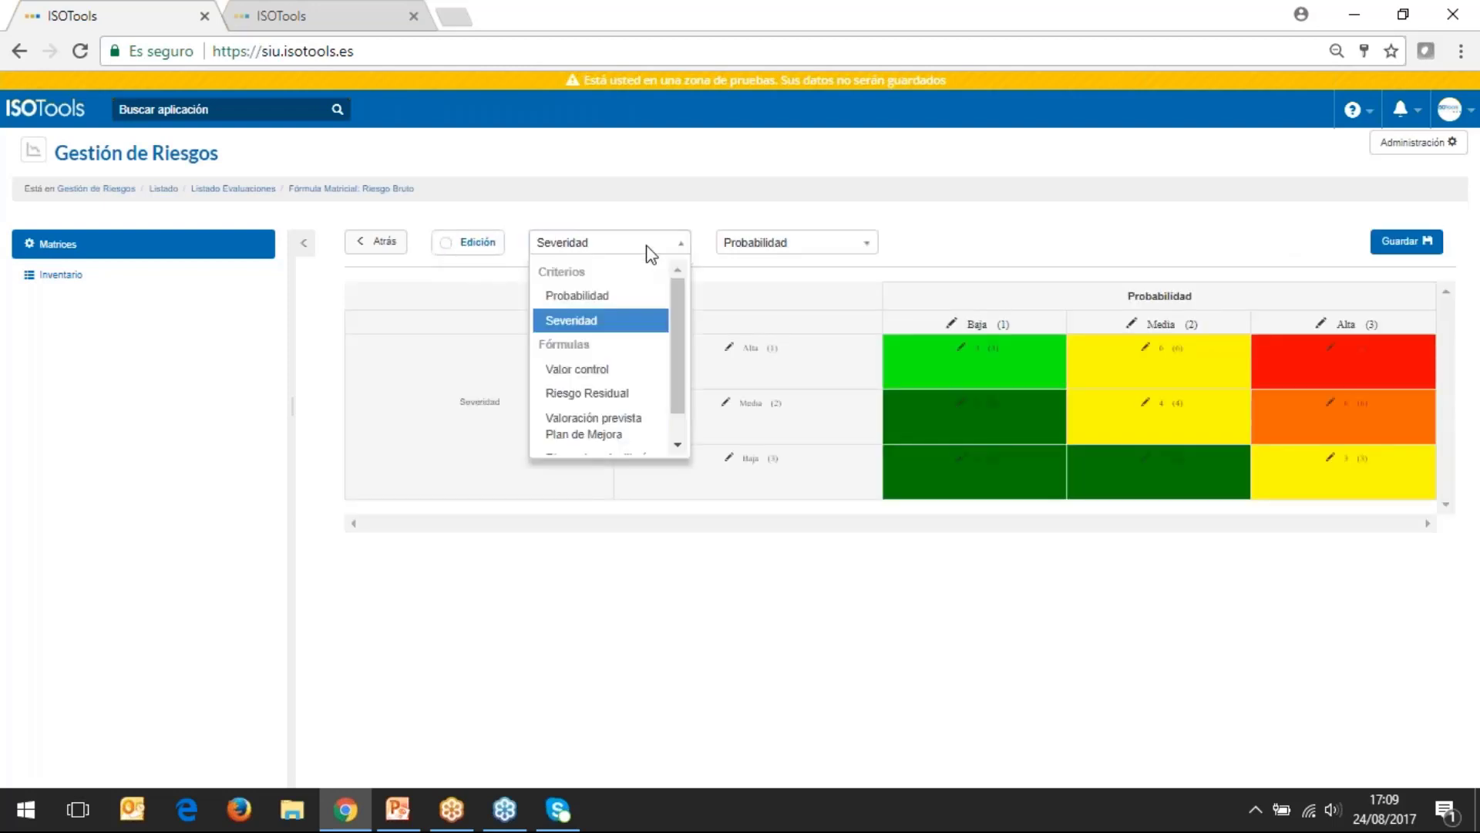
click(649, 248)
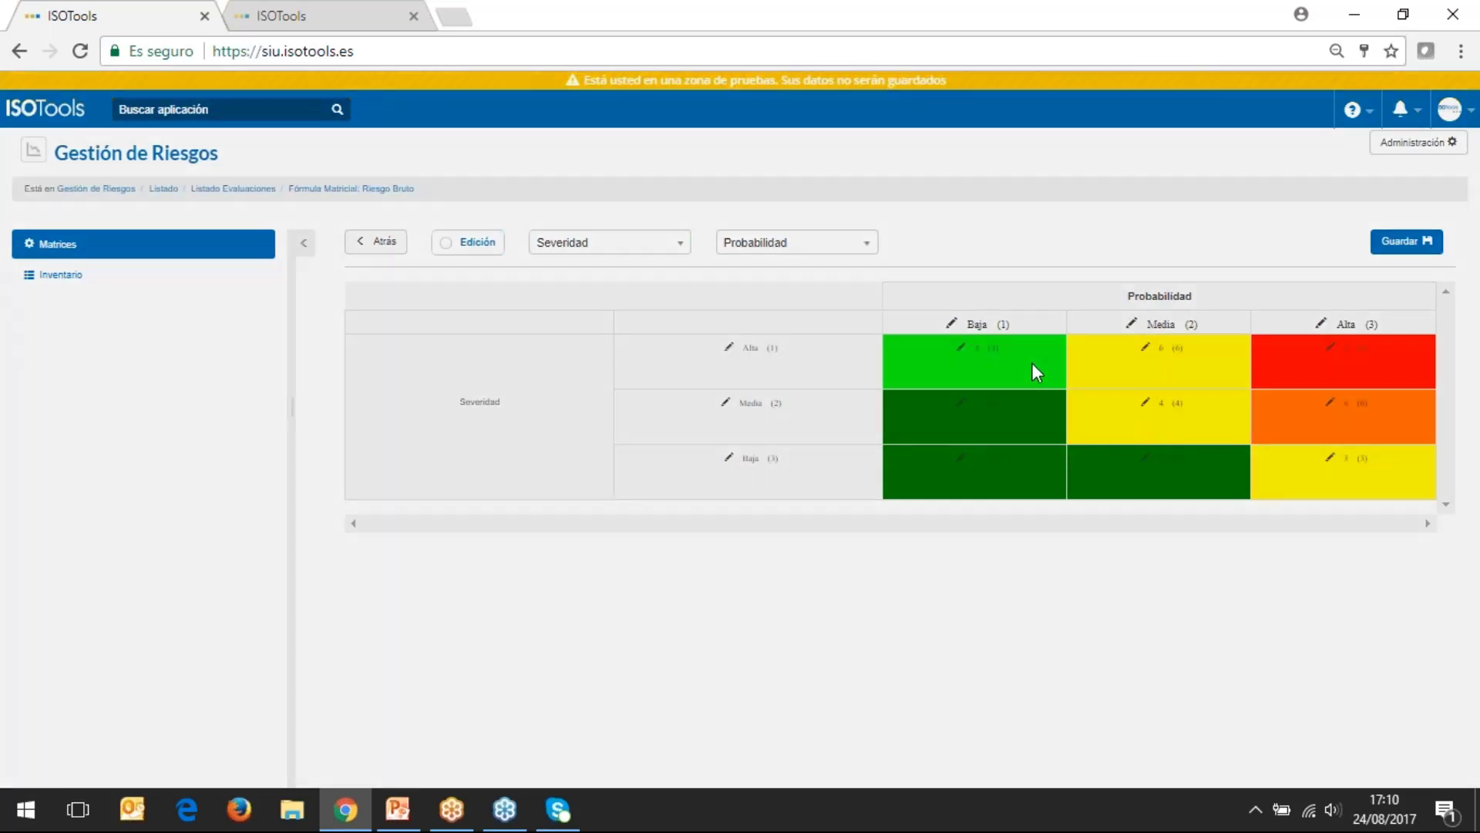
- Try darker green shades for the cell of Severidad Alta and Probabilidad Baja, and close the cell settings without applying them
click(1032, 364)
click(1016, 276)
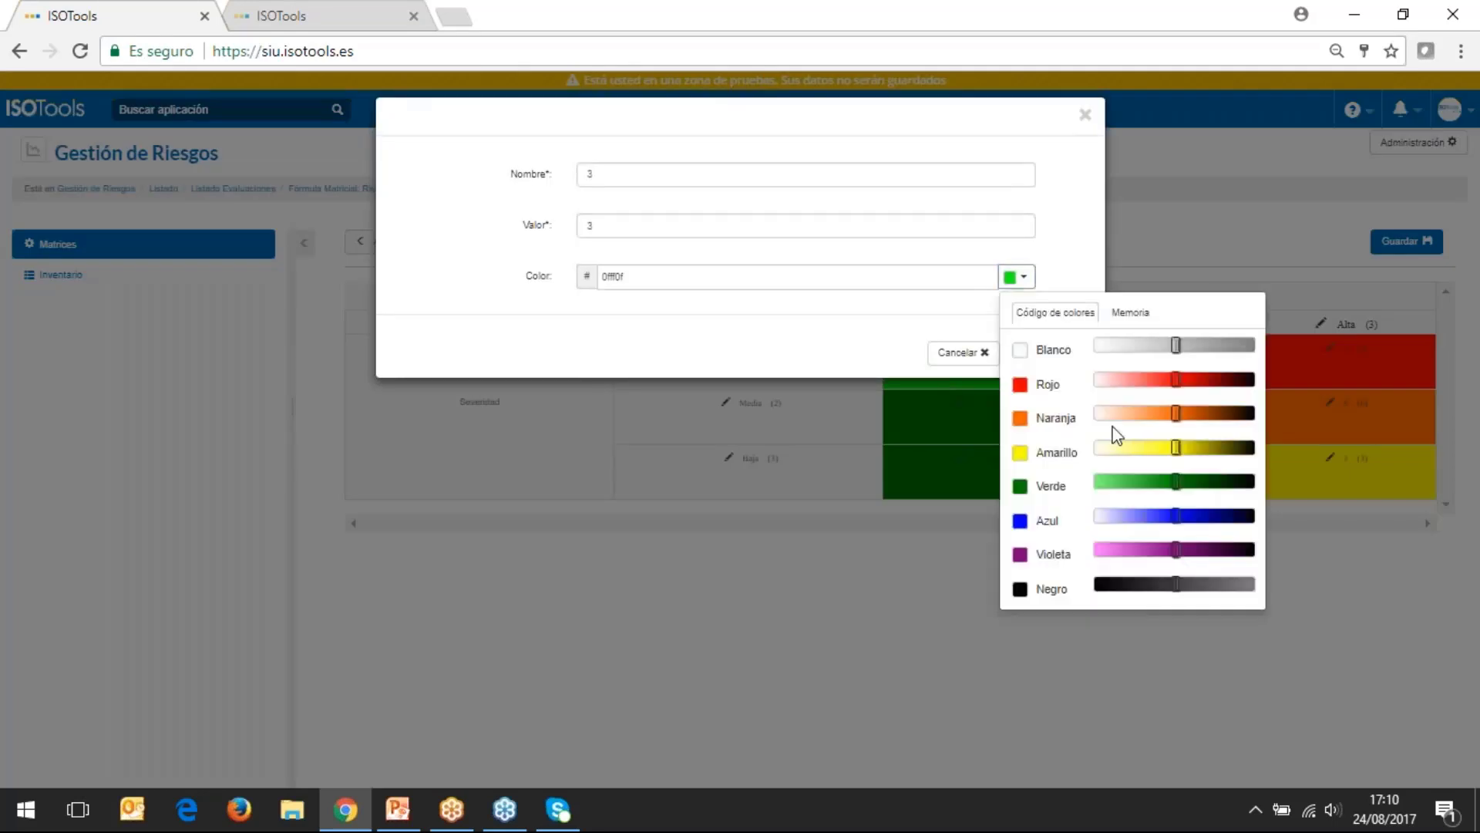
click(1174, 481)
drag(1176, 481, 1192, 481)
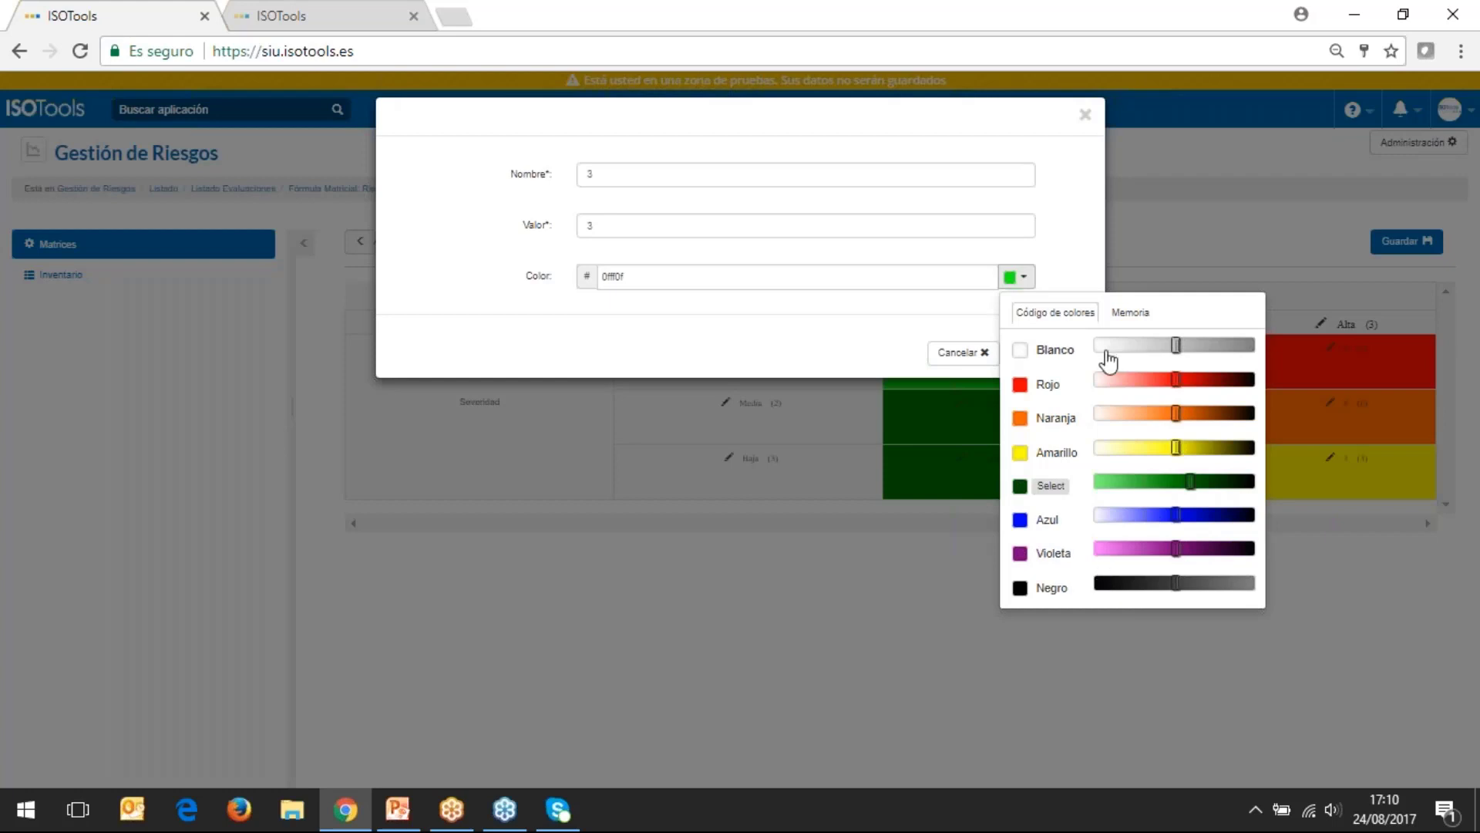
click(997, 337)
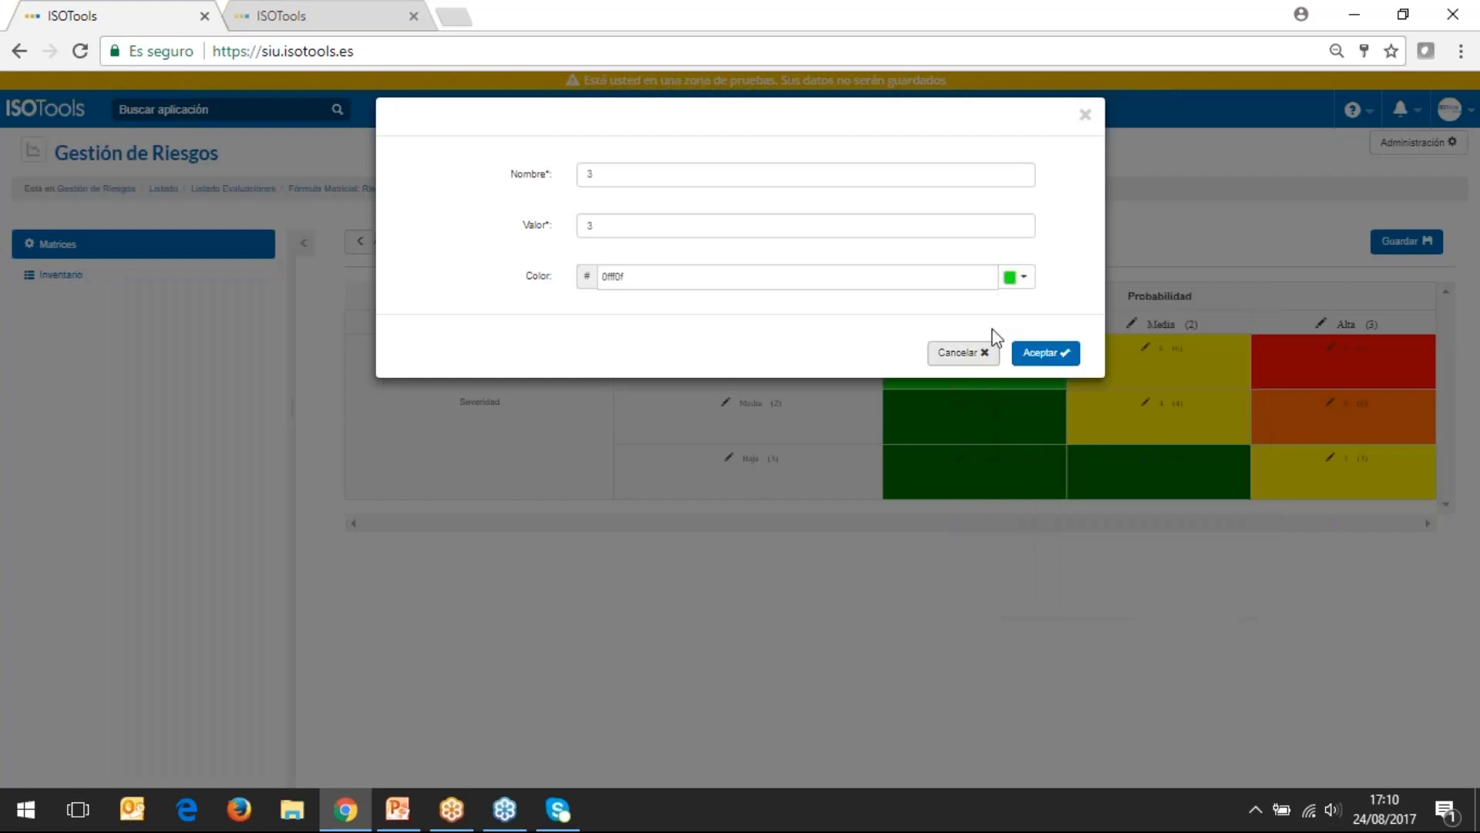
click(1019, 278)
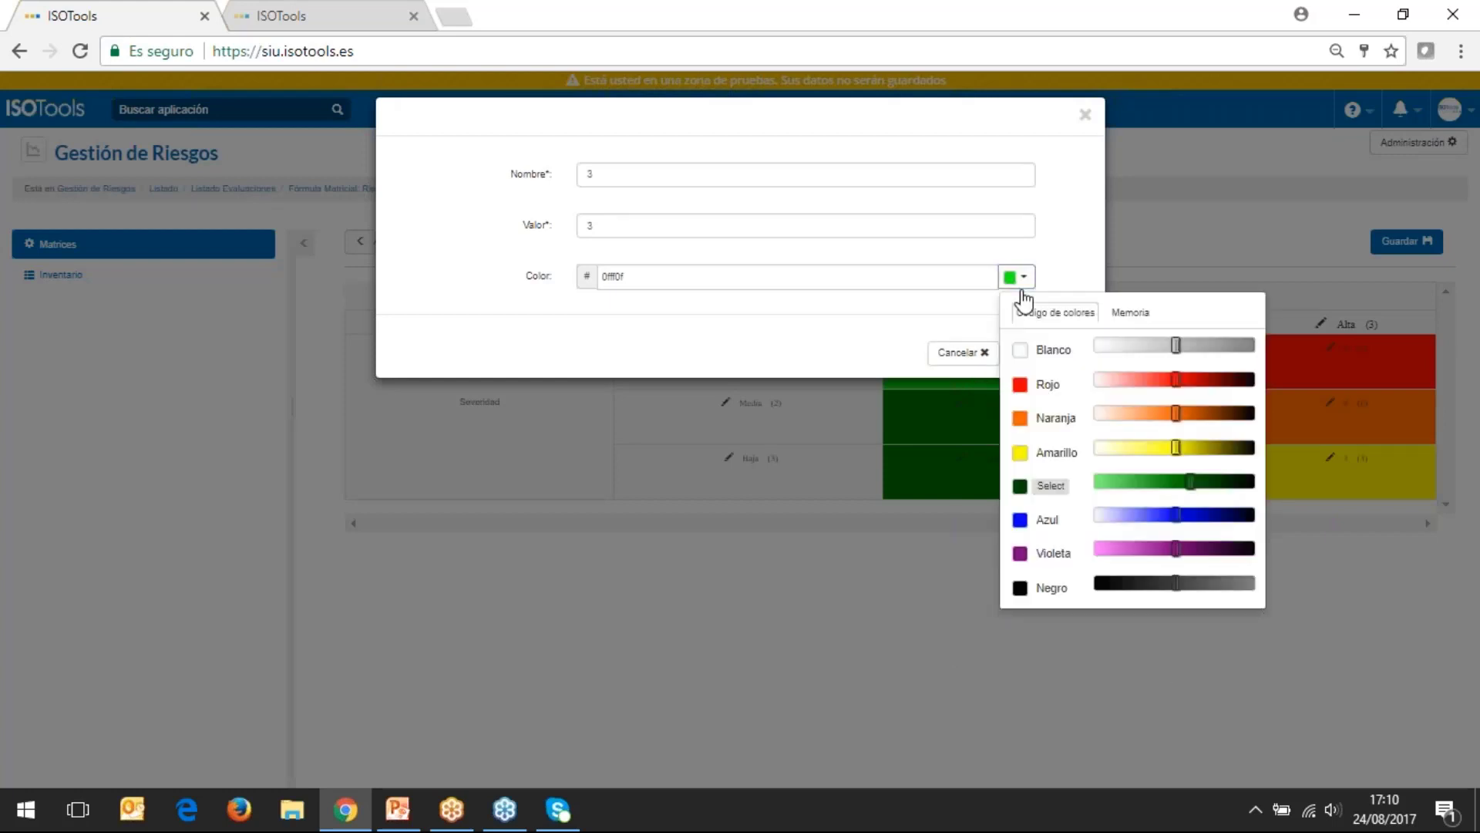
click(1212, 483)
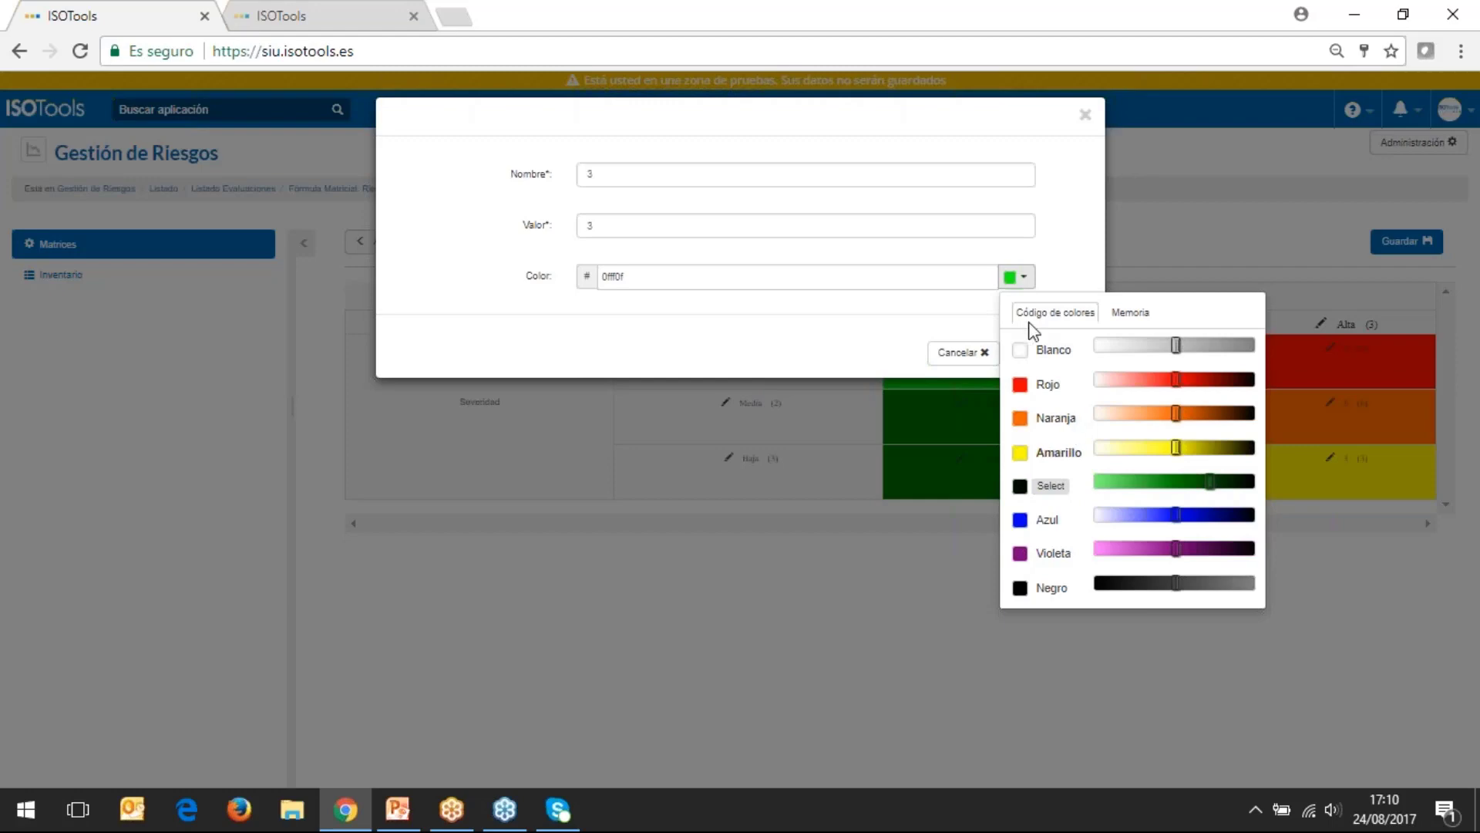
click(1020, 352)
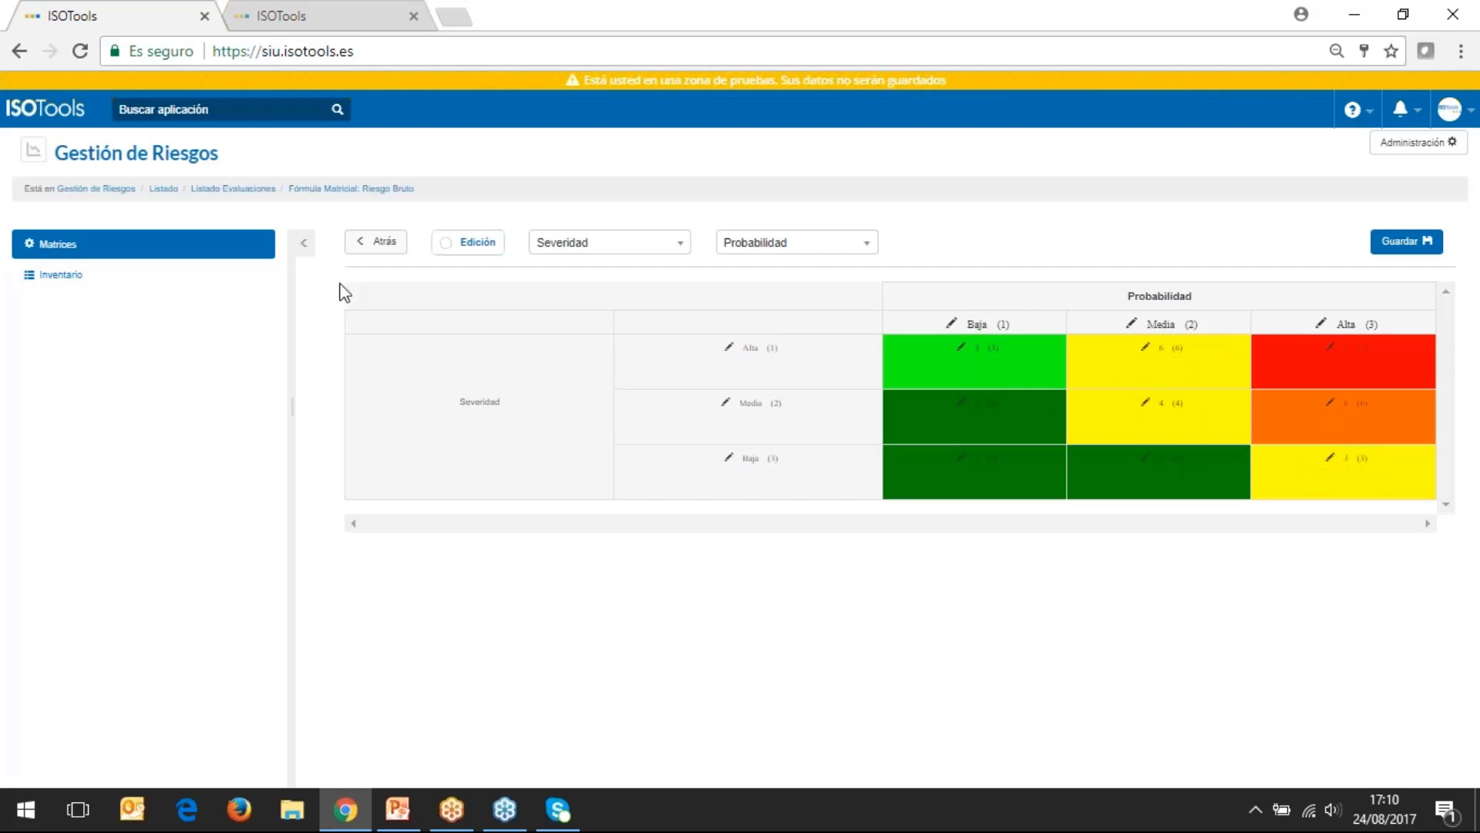
- Go back to the evaluations, view the parameters of Probabilidad among the Riesgo Bruto criteria, and cancel without changes
click(385, 242)
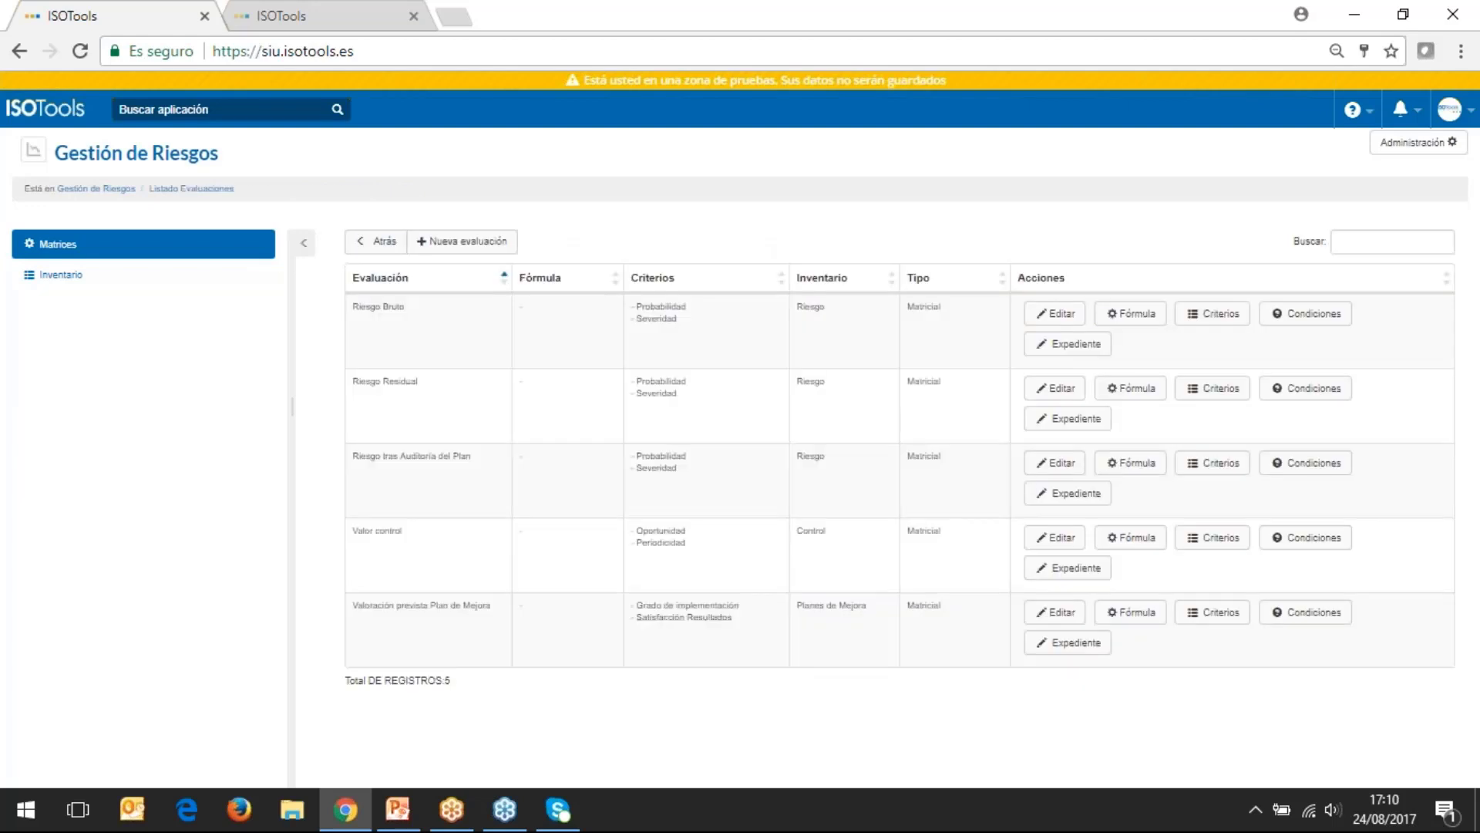
click(1210, 319)
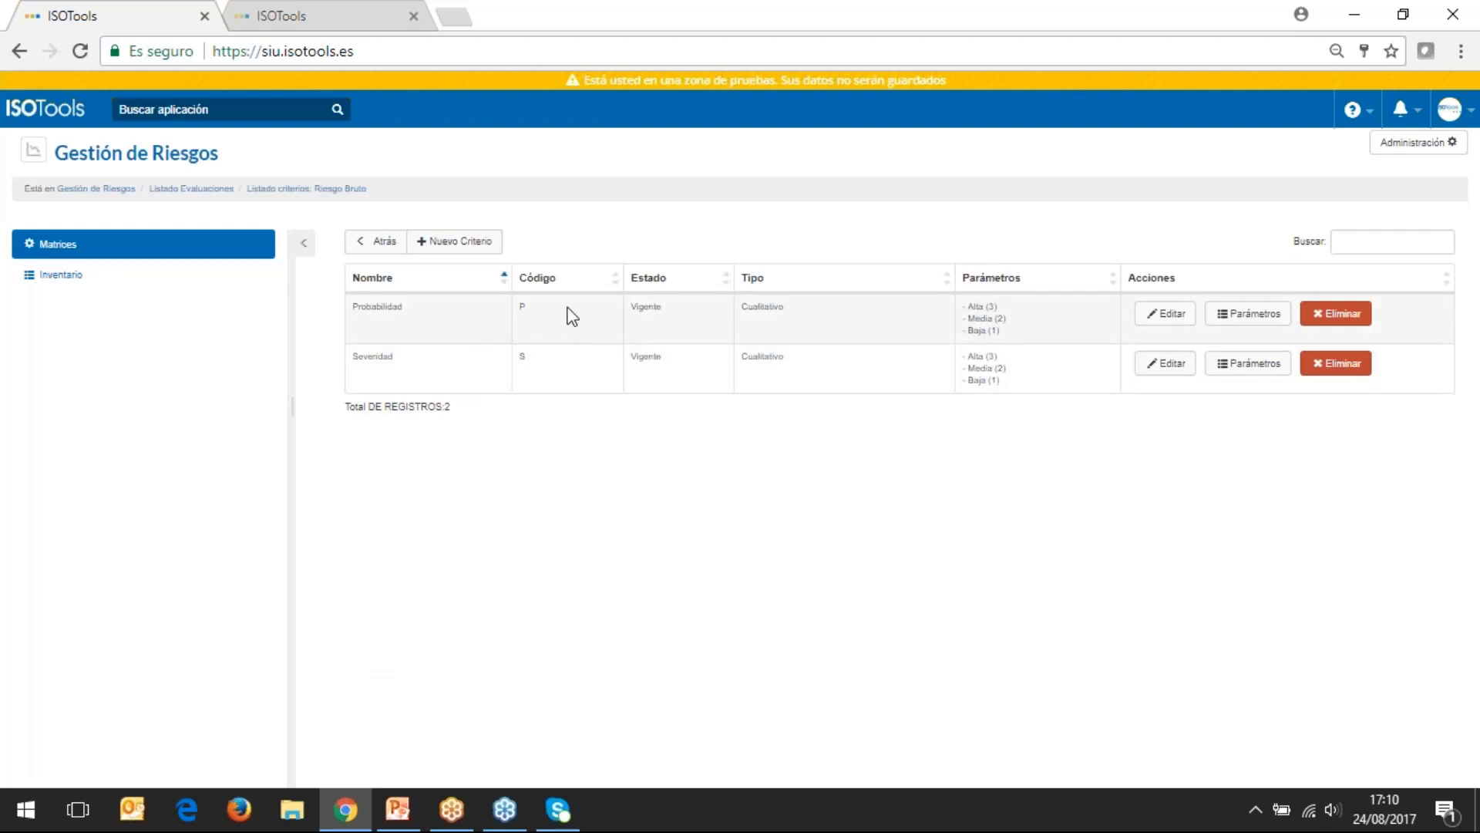
click(1253, 317)
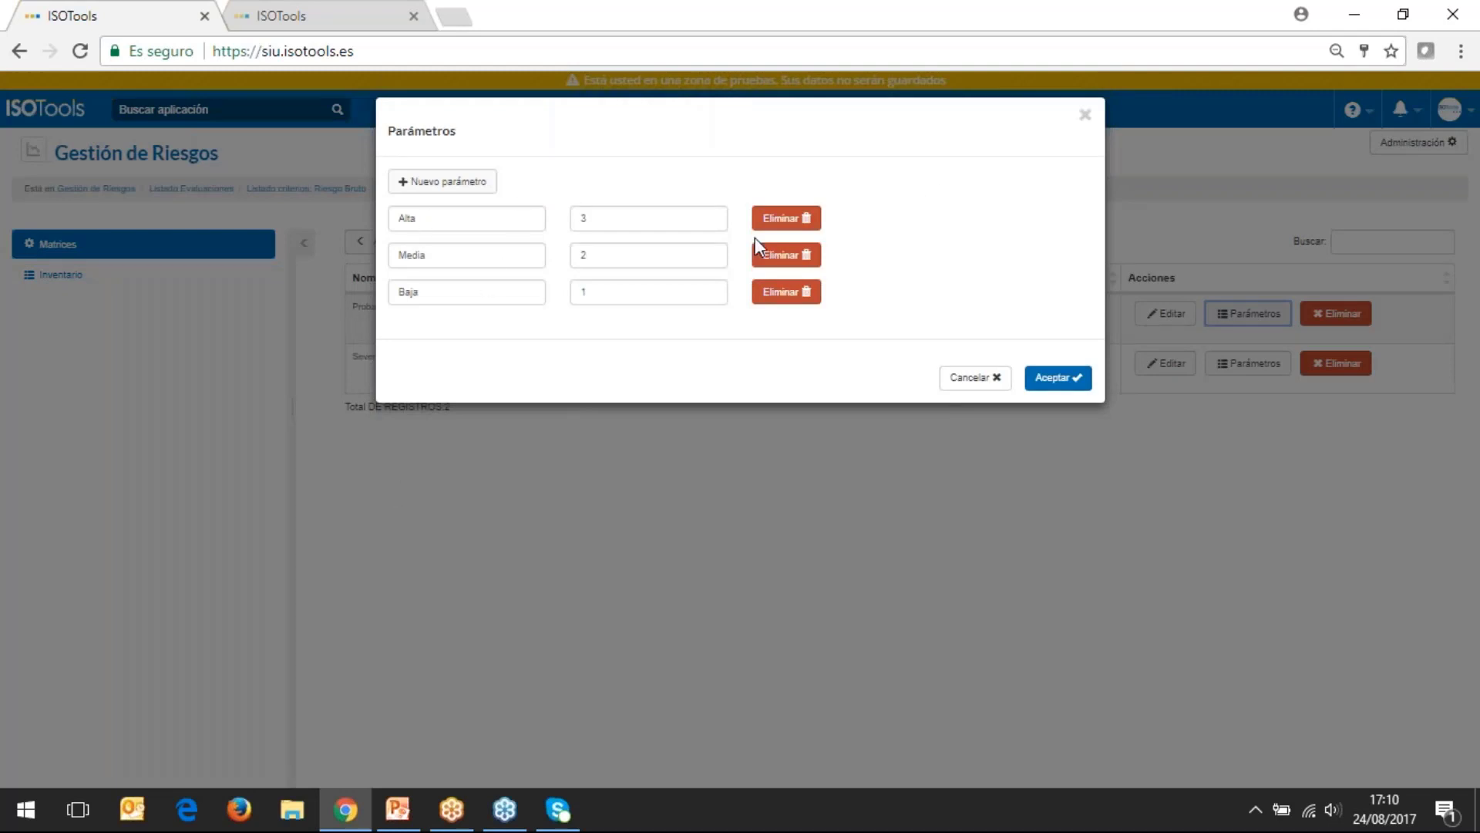
click(537, 248)
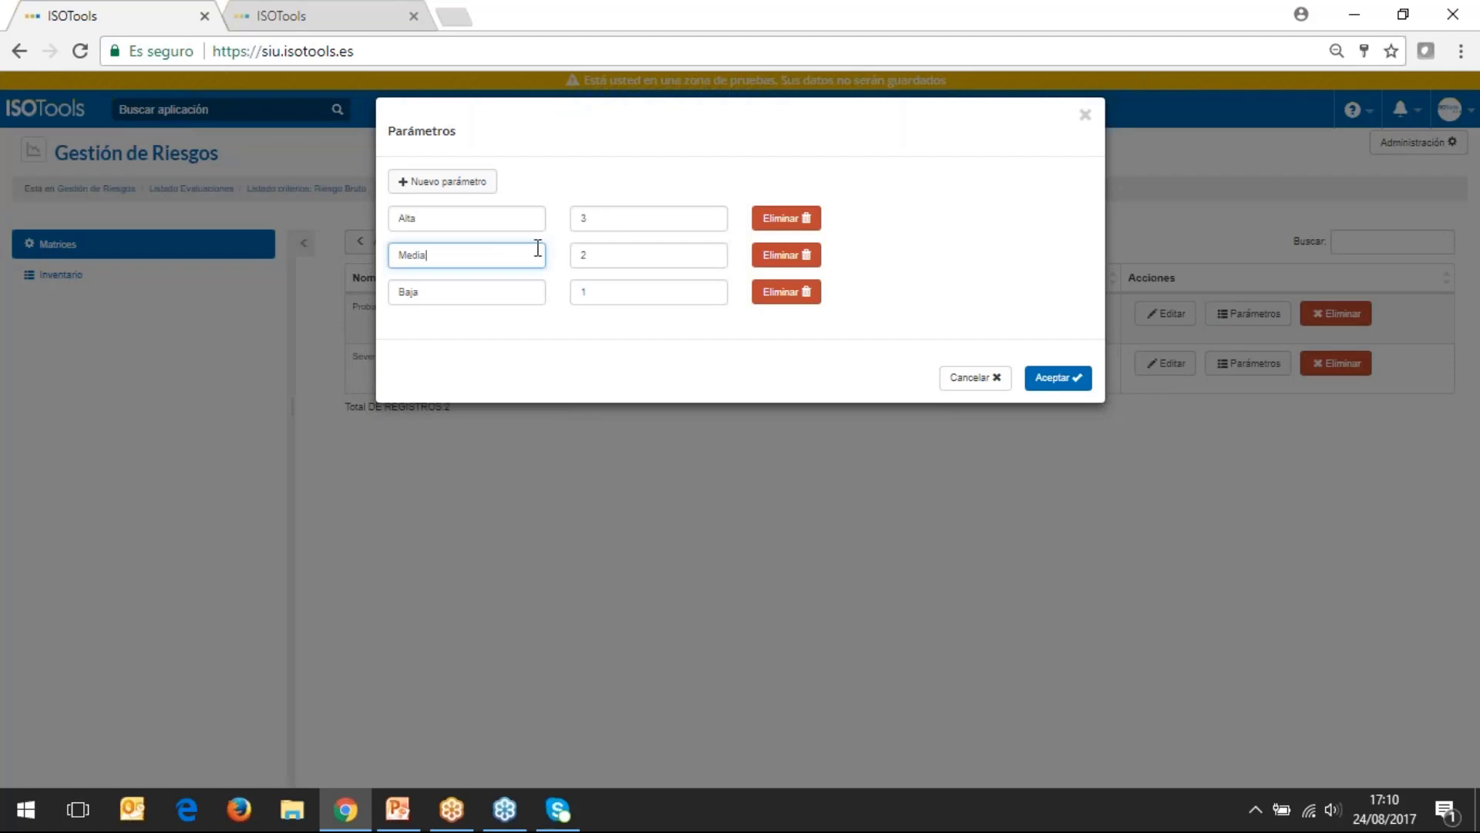
click(674, 253)
click(481, 294)
click(973, 377)
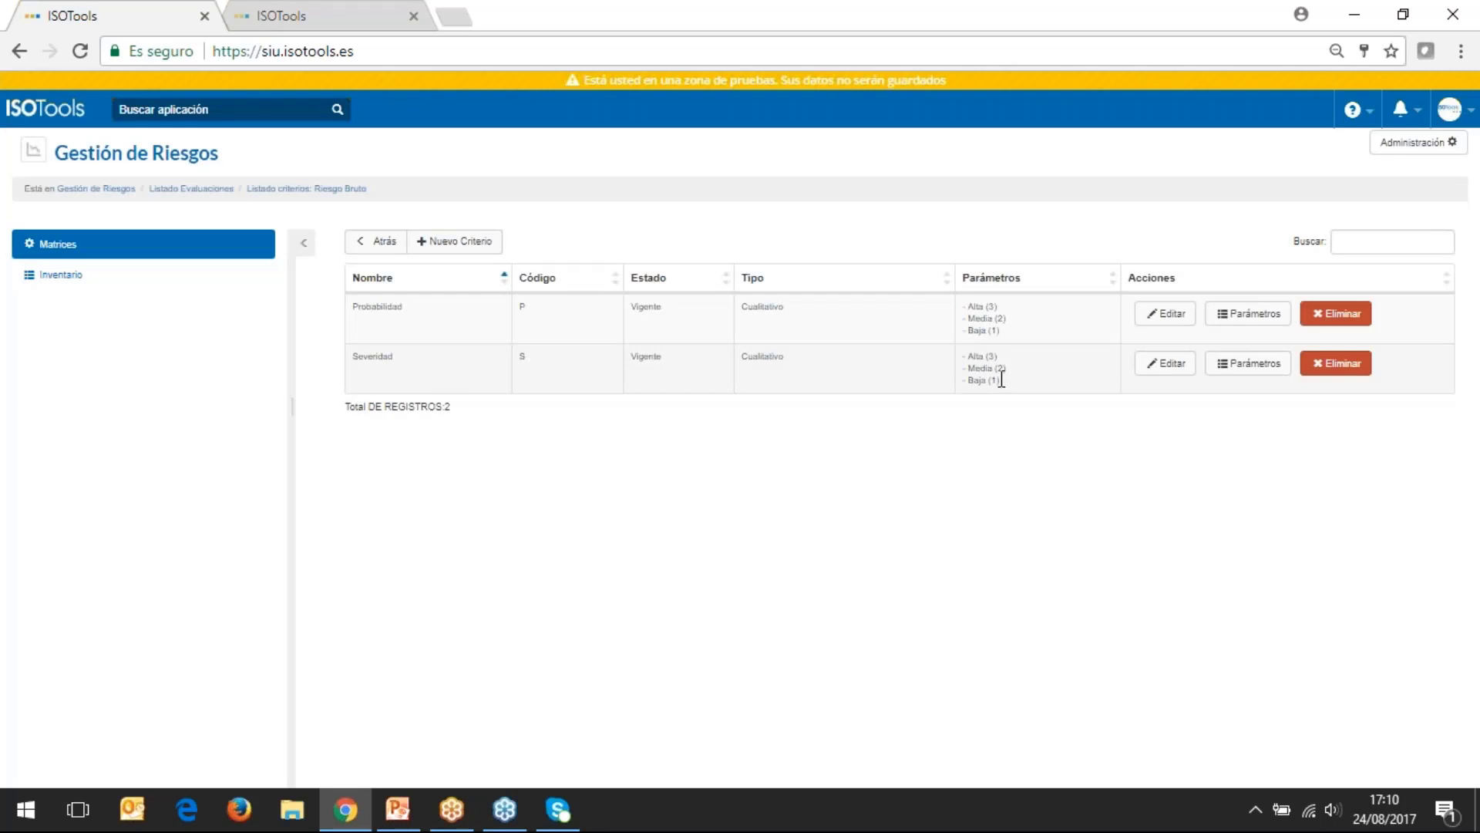
- Check the conditions defined for the Riesgo Bruto evaluation and return to the evaluation list
click(389, 240)
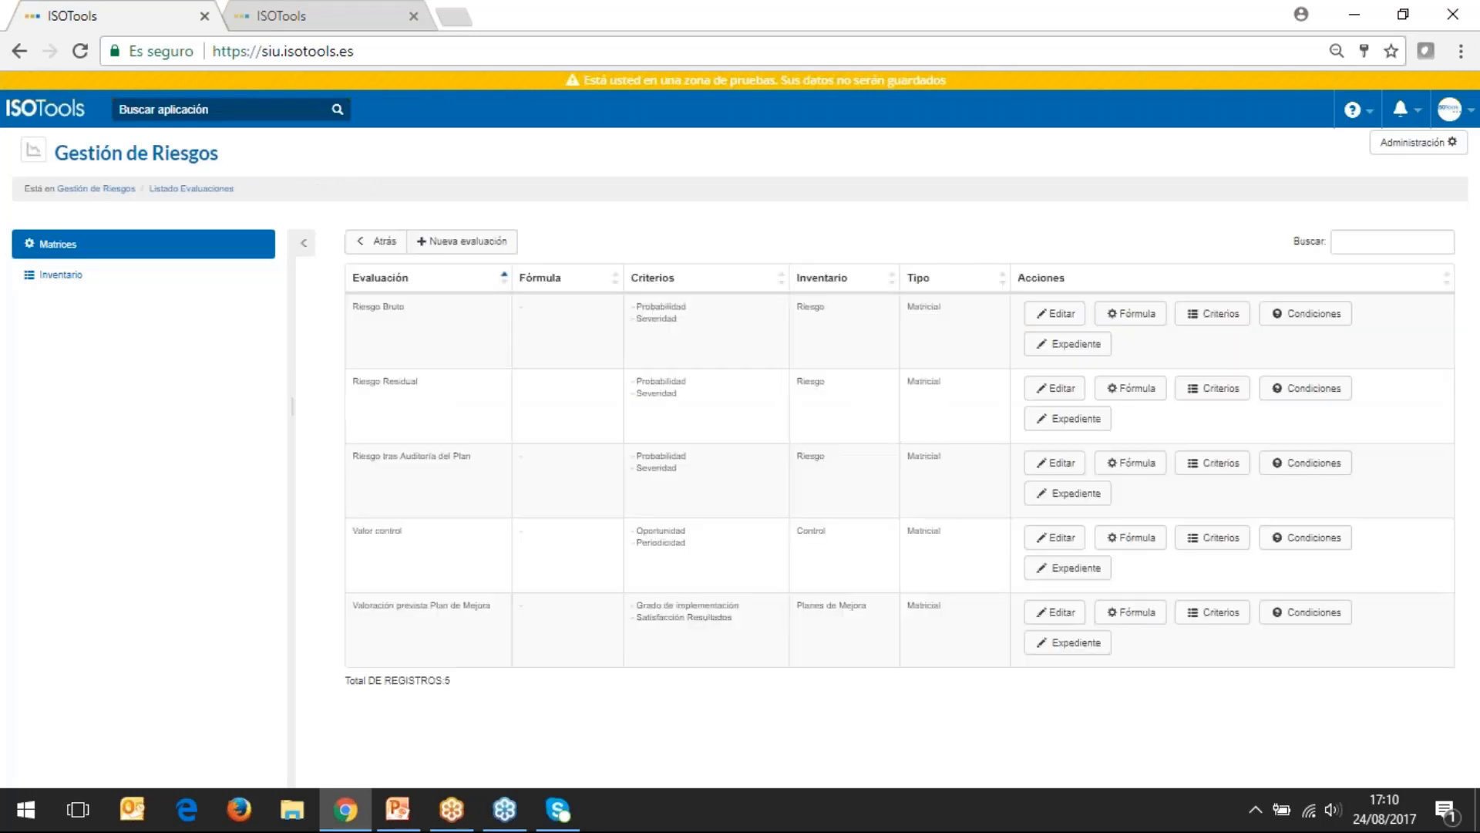
click(1284, 332)
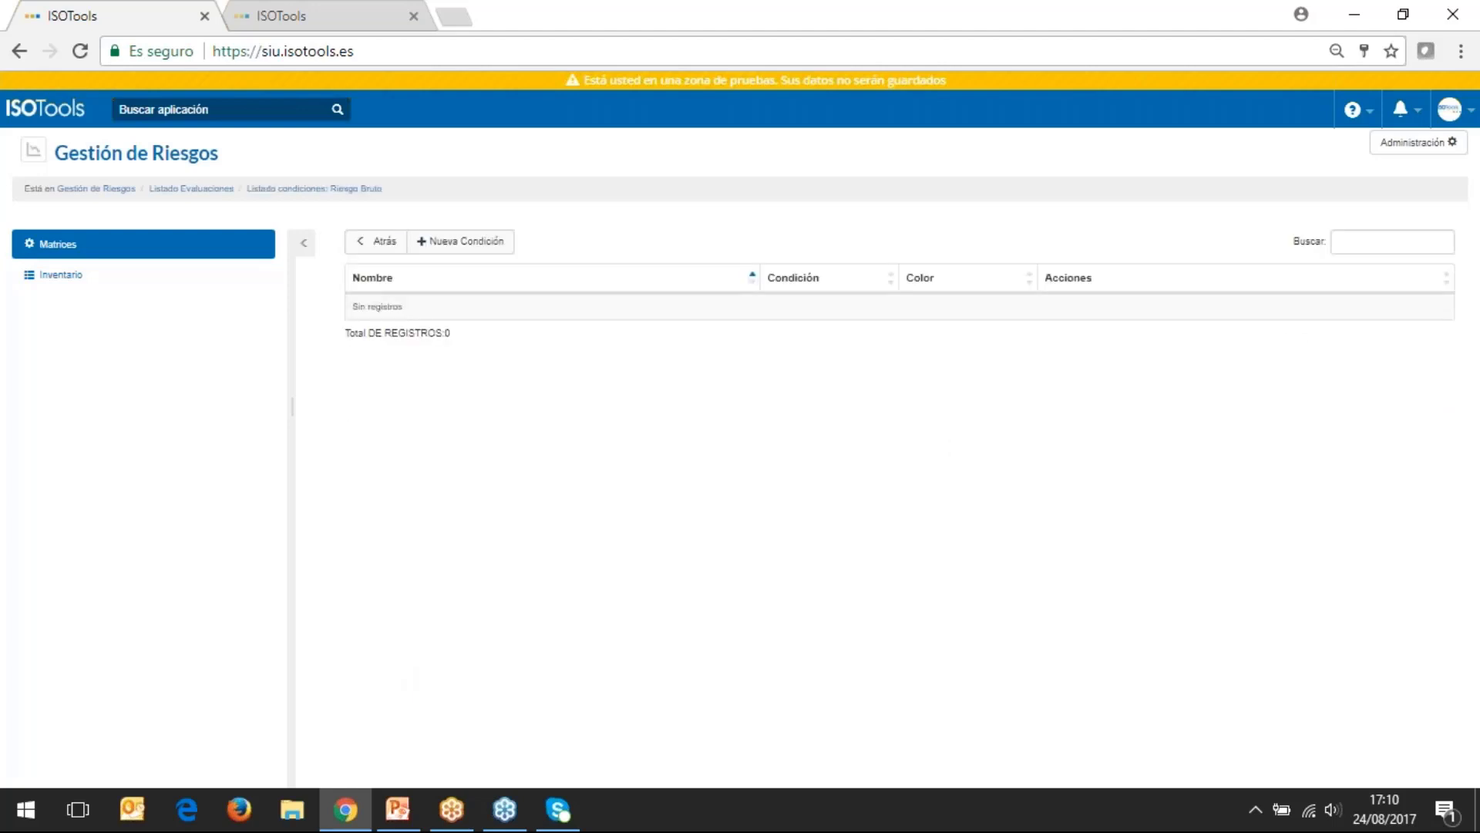
click(395, 245)
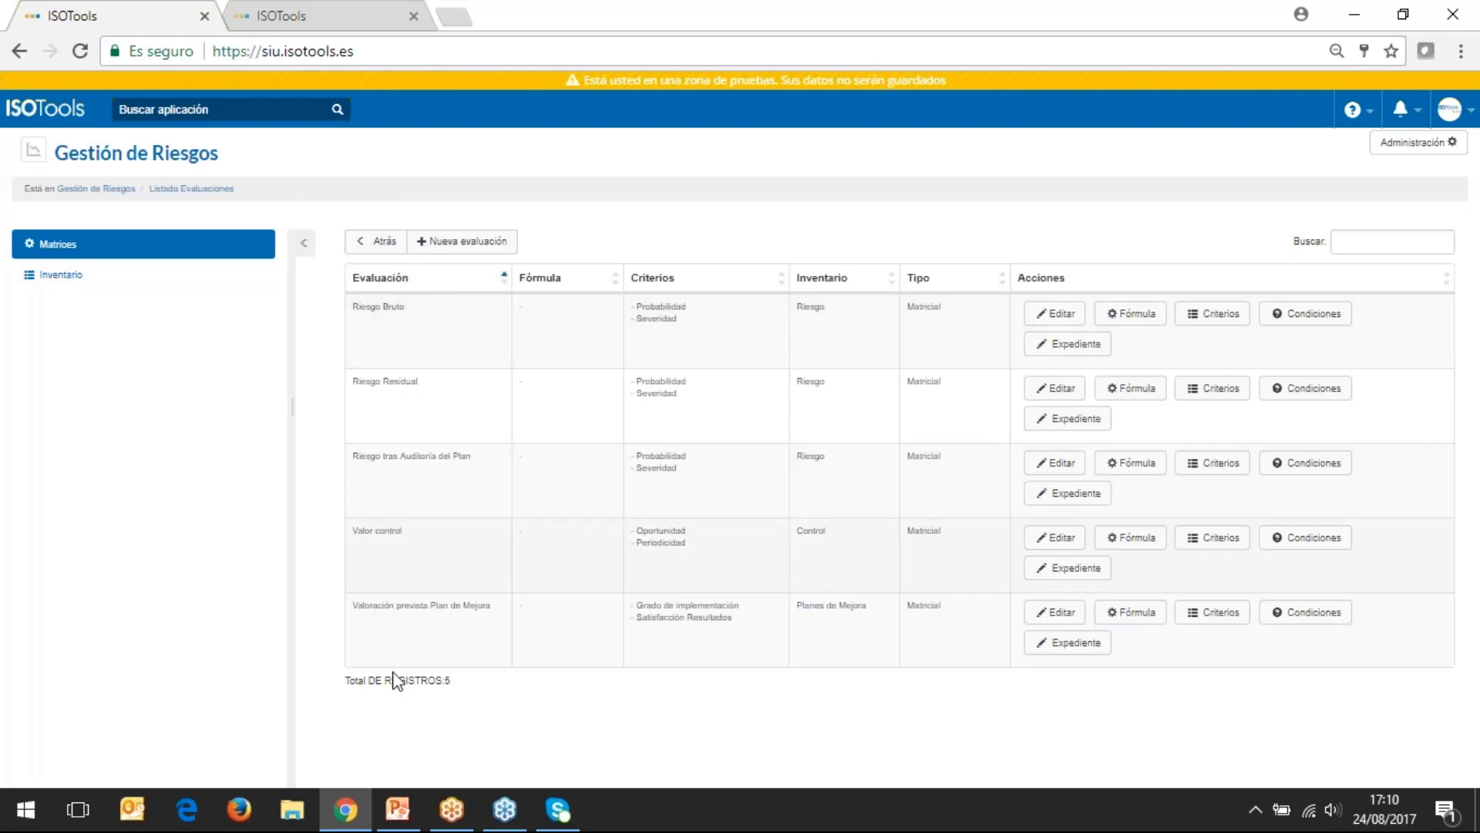
- Leave the matrix administration, go back to the Administración de Riesgos matrix and collapse its side navigation
click(378, 246)
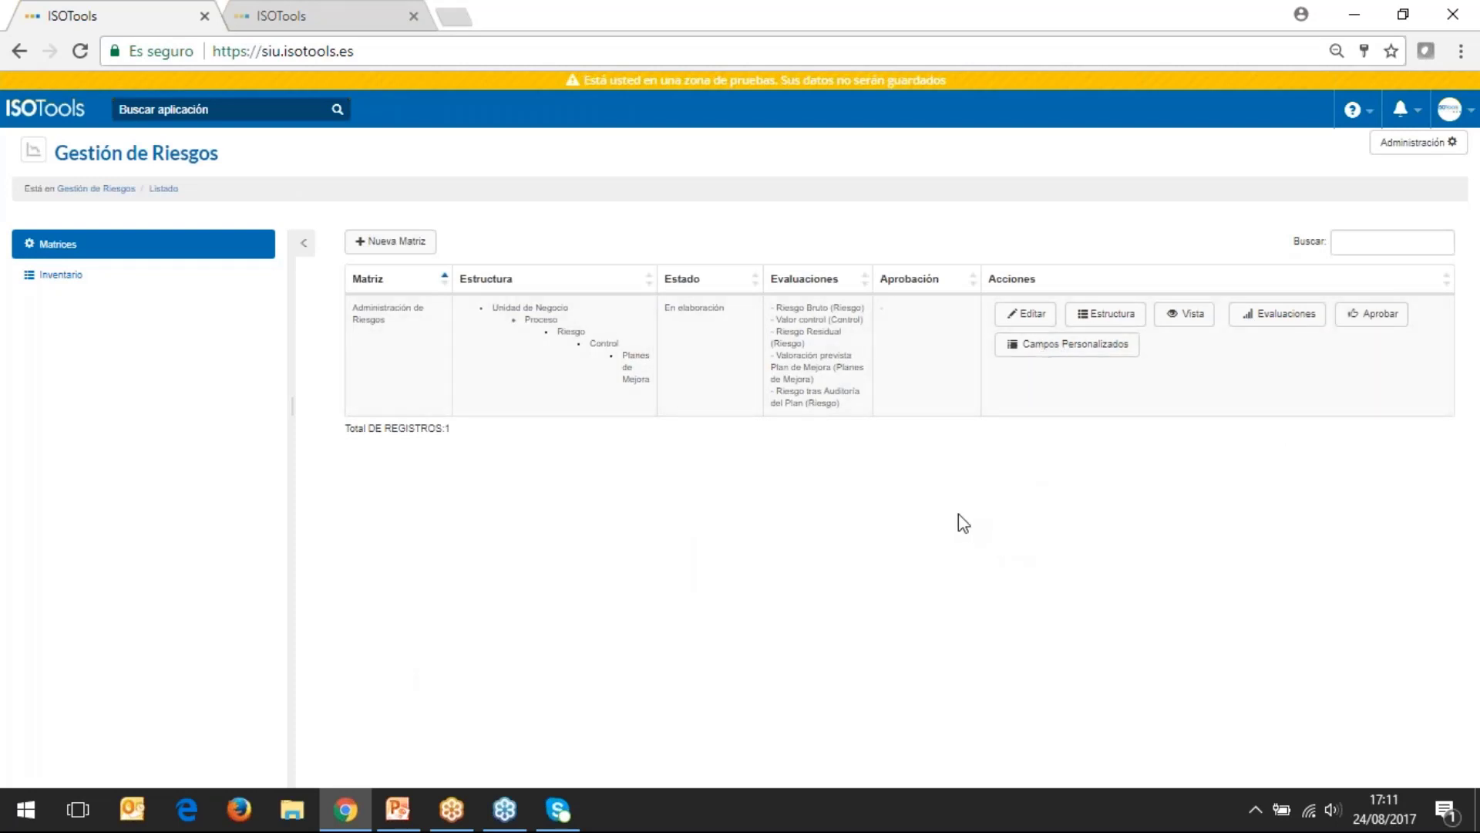
click(45, 108)
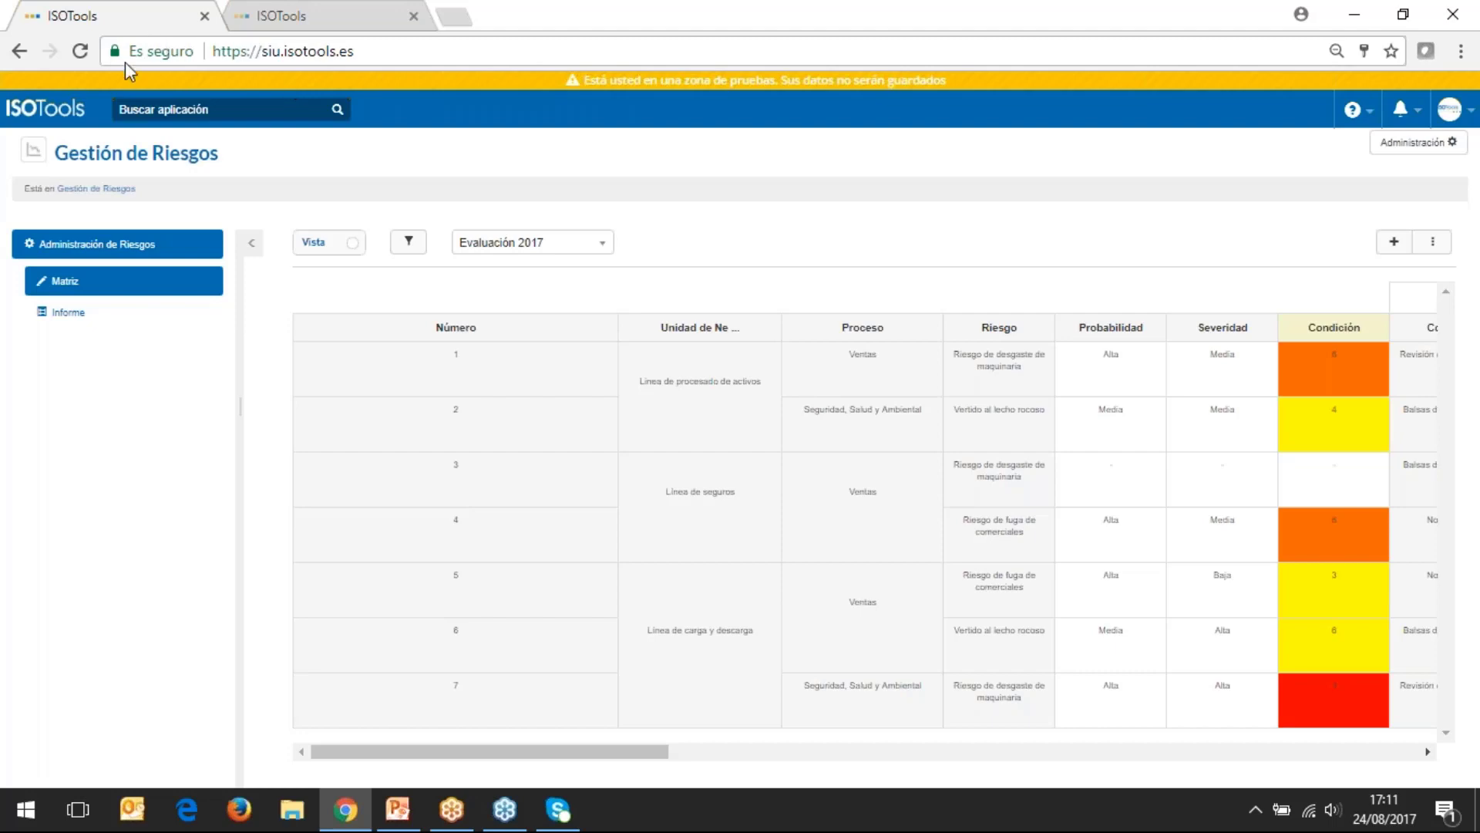
click(252, 243)
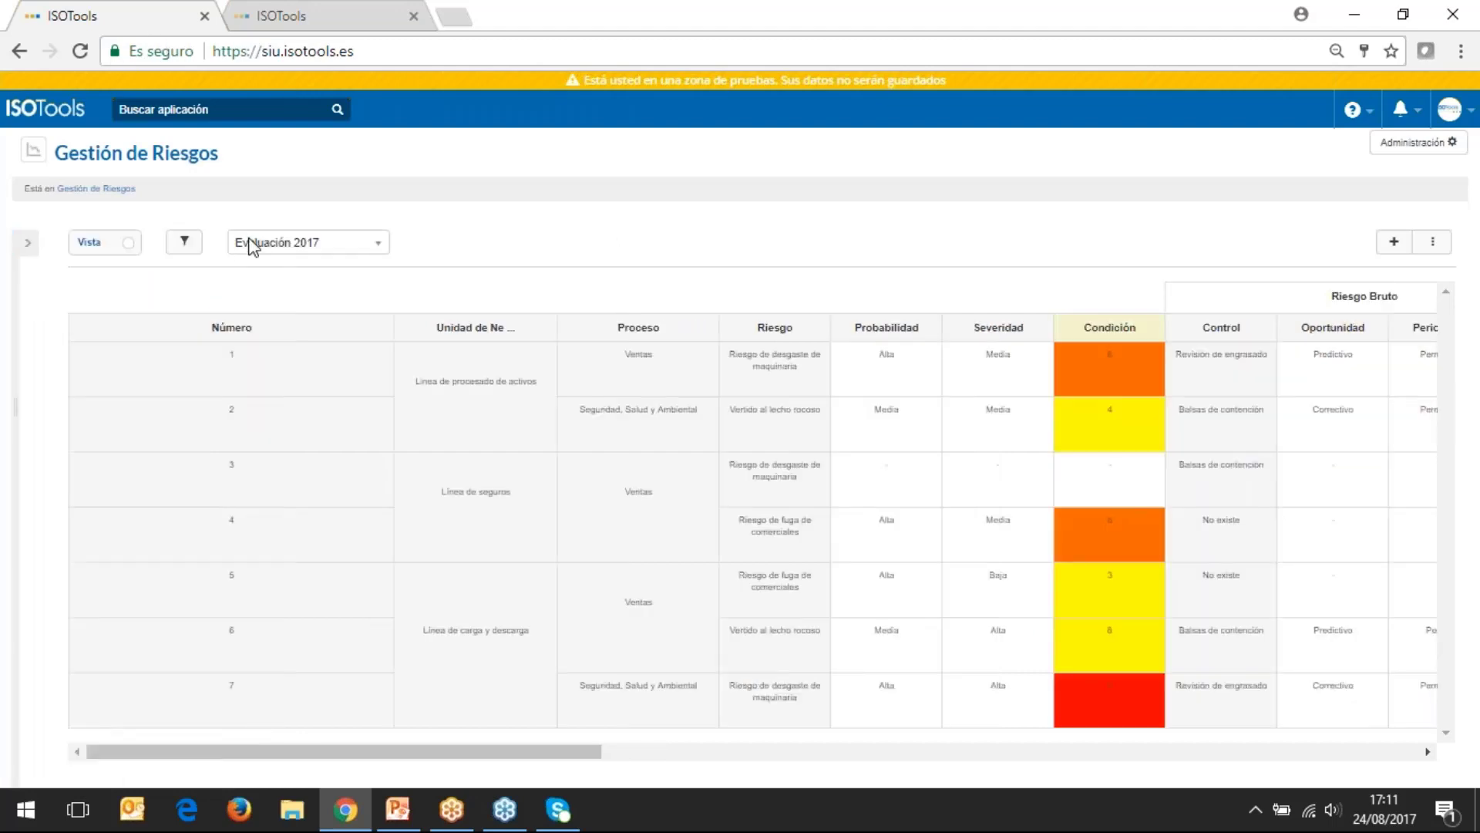
- Collapse the Riesgo Bruto, Valor control and Riesgo Residual column groups of the matrix
drag(546, 753, 842, 725)
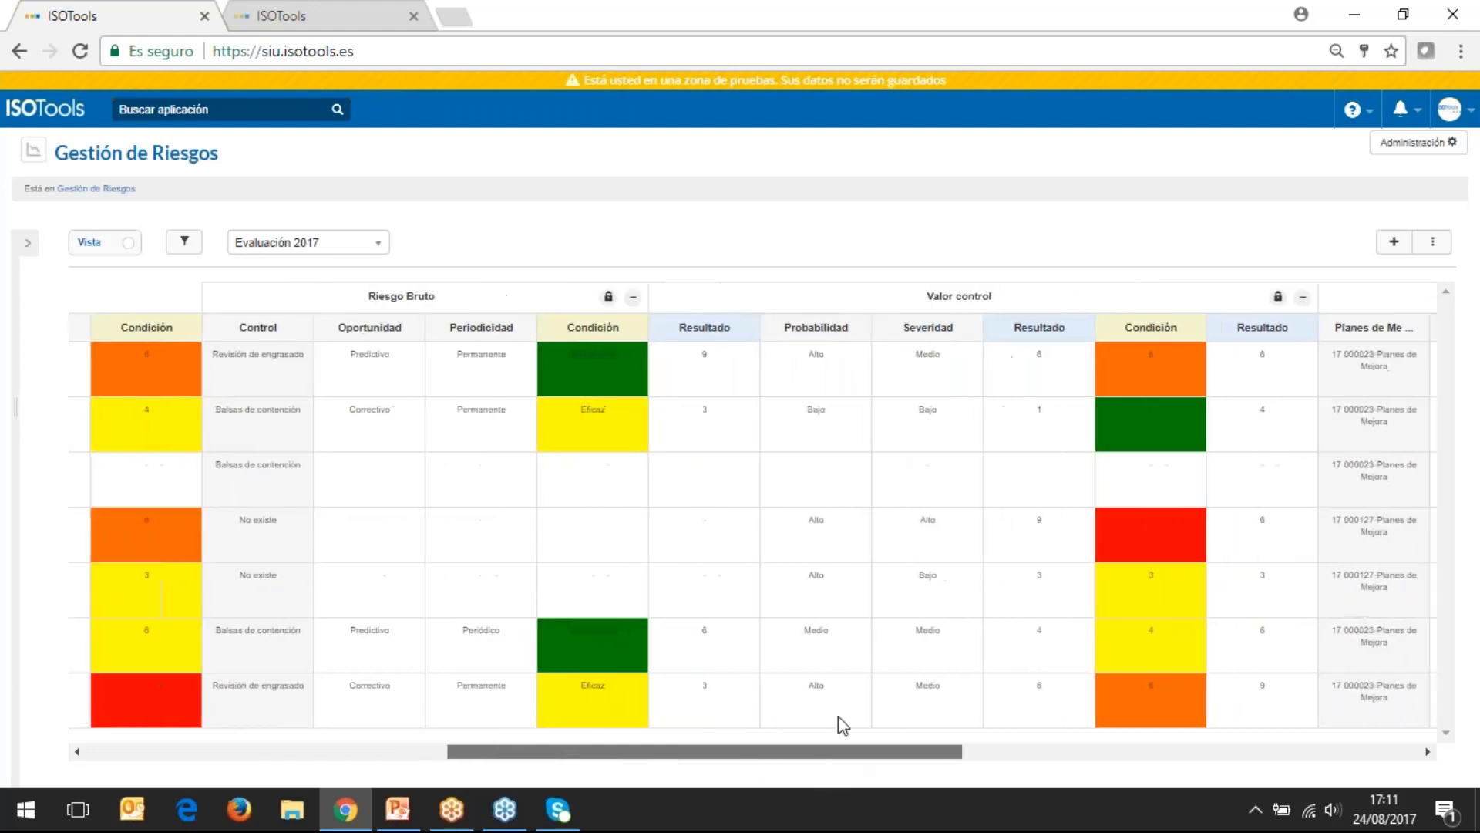
click(632, 297)
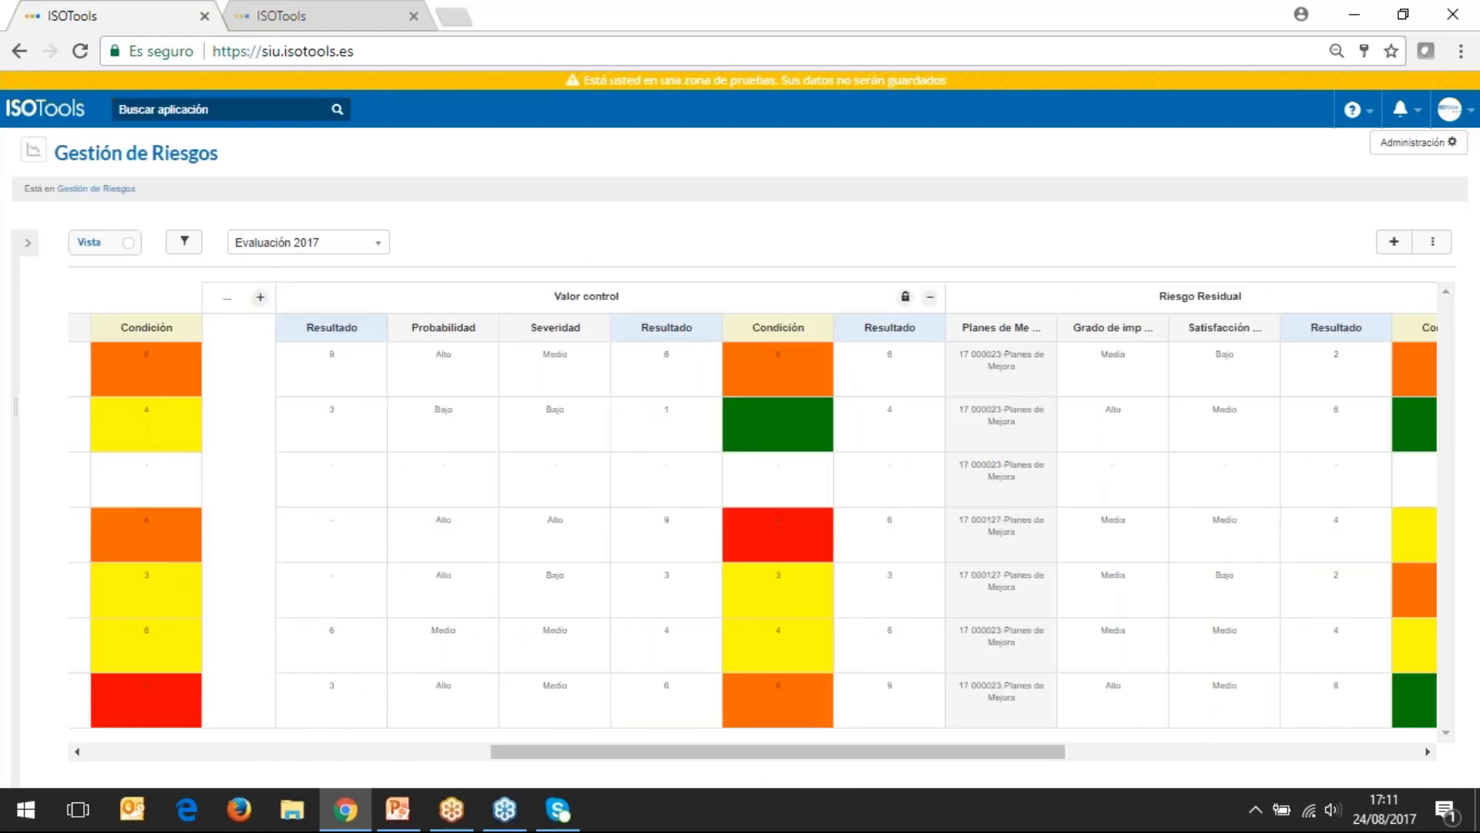
click(930, 296)
click(891, 300)
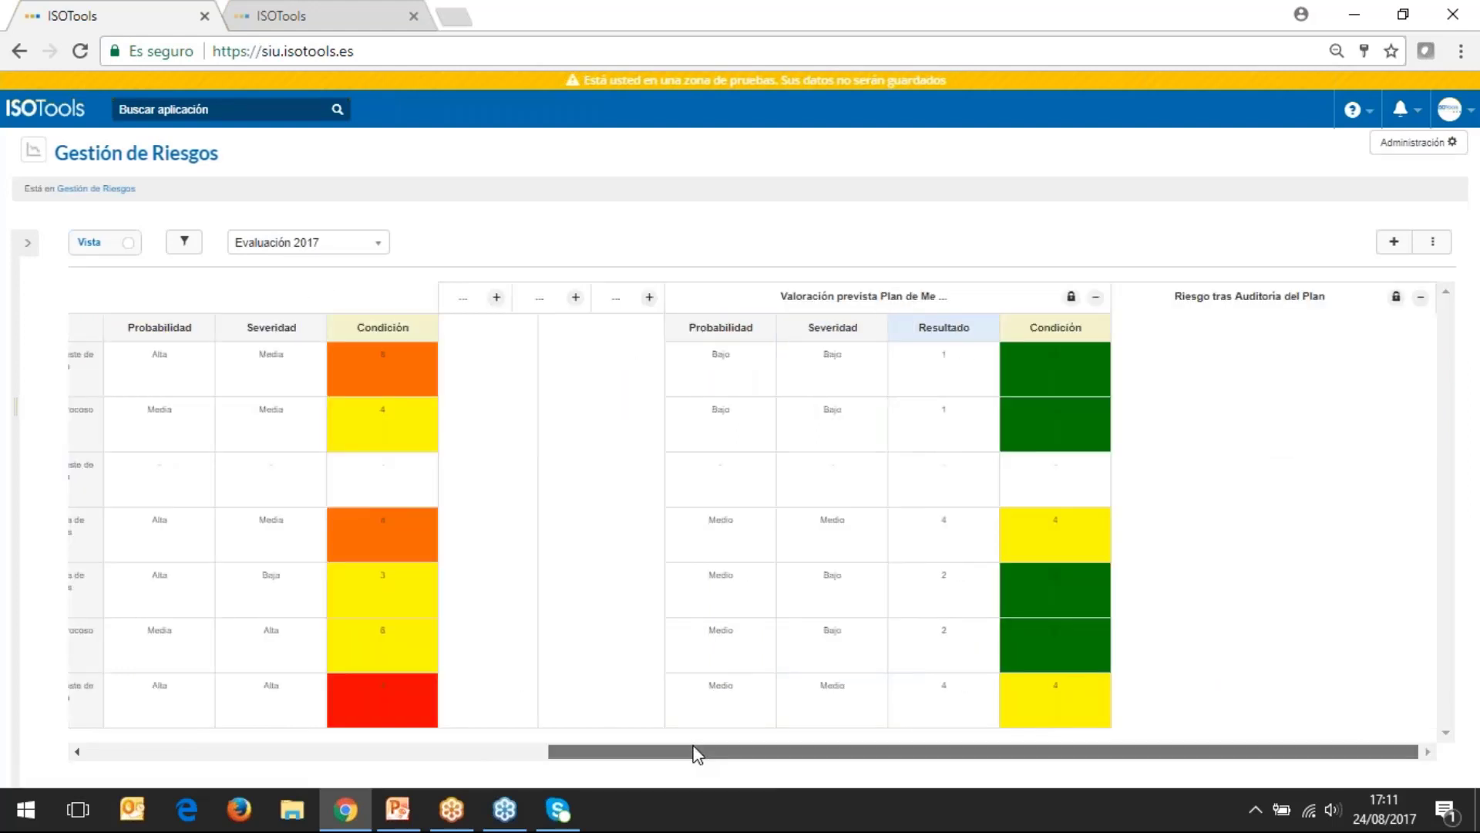
drag(696, 751, 113, 704)
drag(381, 750, 160, 703)
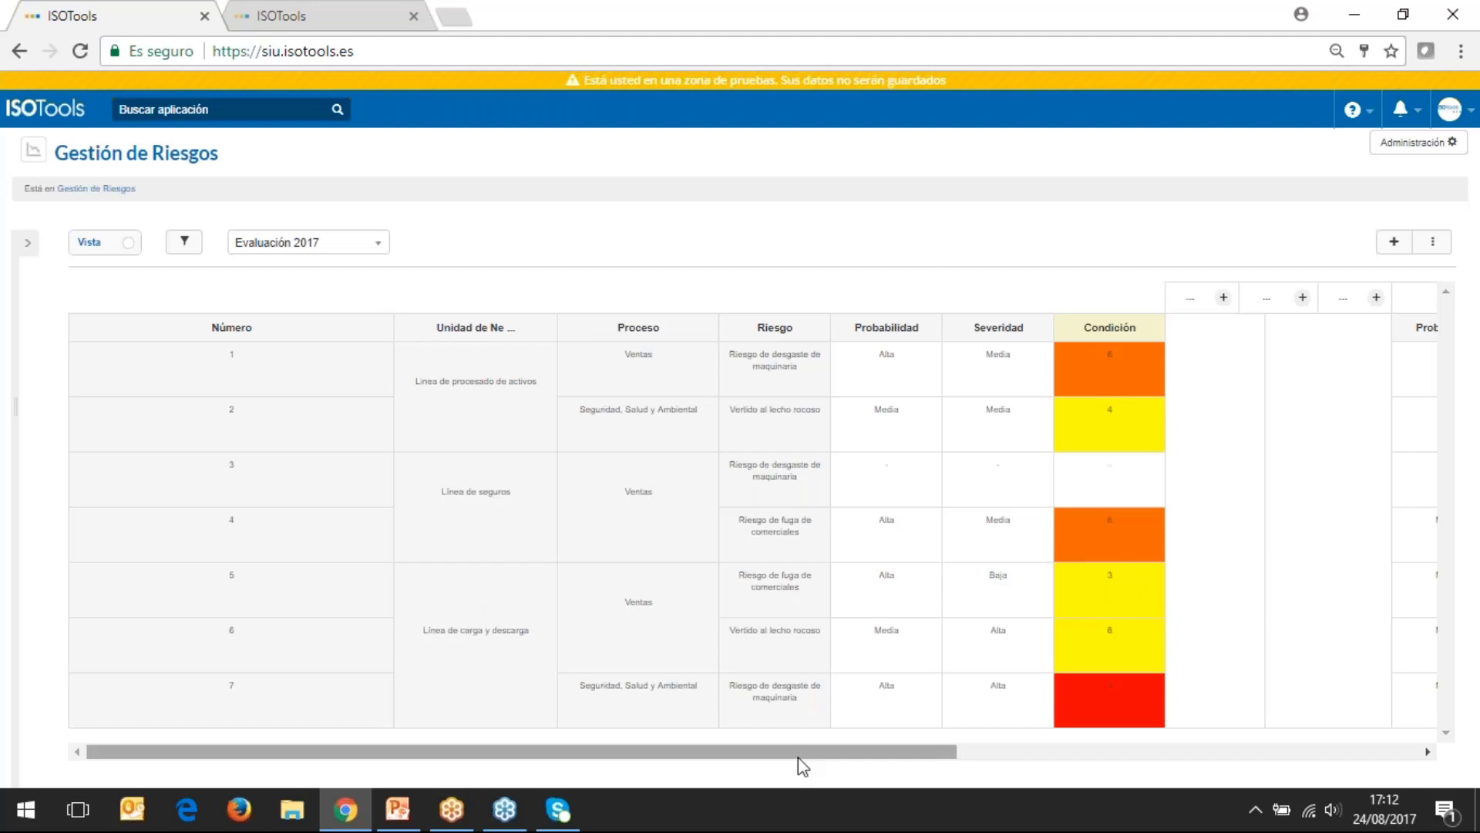
- Expand the collapsed Riesgo Bruto, Valor control and Riesgo Residual column groups of the matrix again
drag(798, 757, 986, 755)
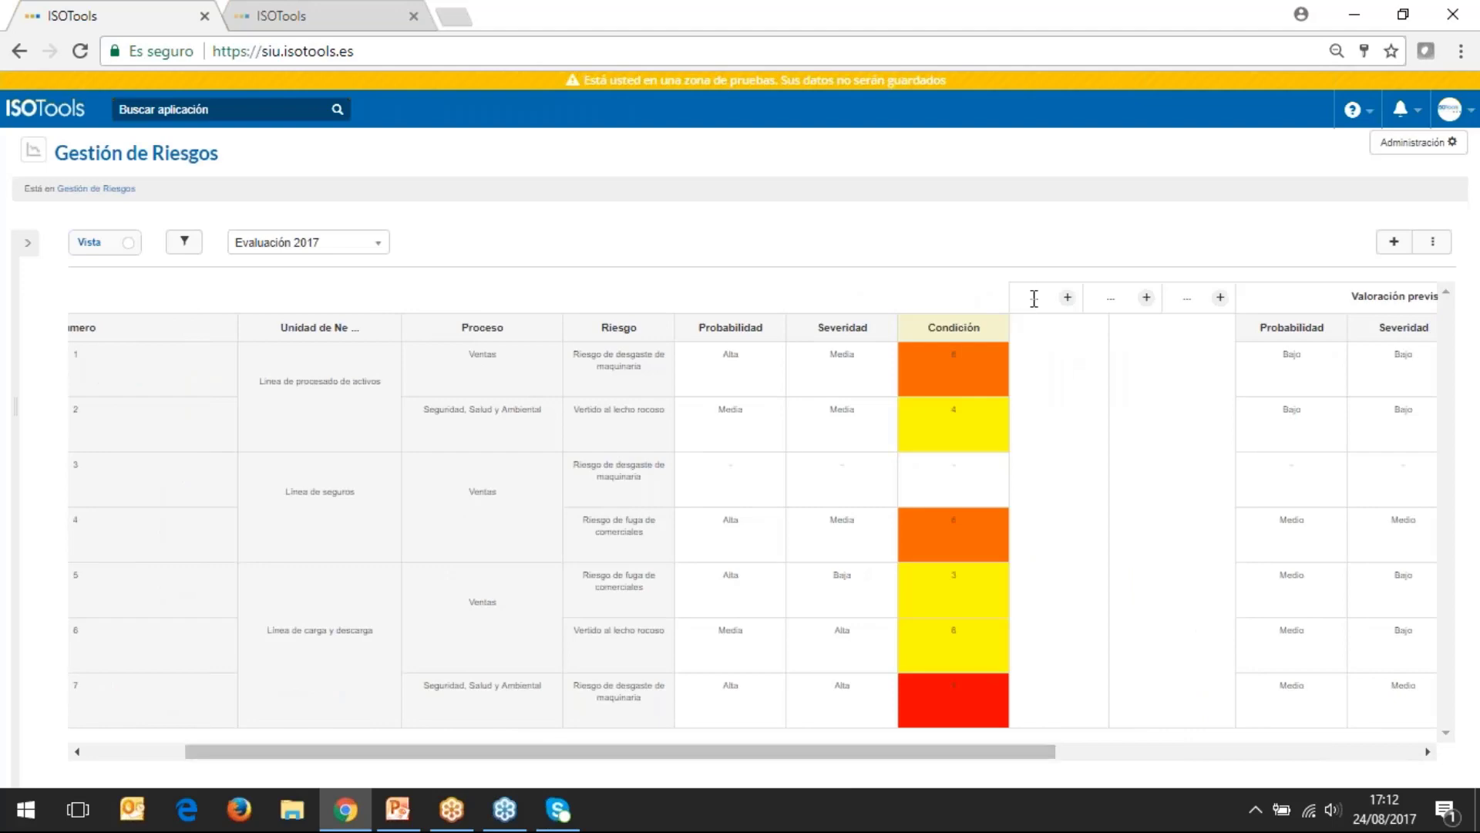
click(1068, 300)
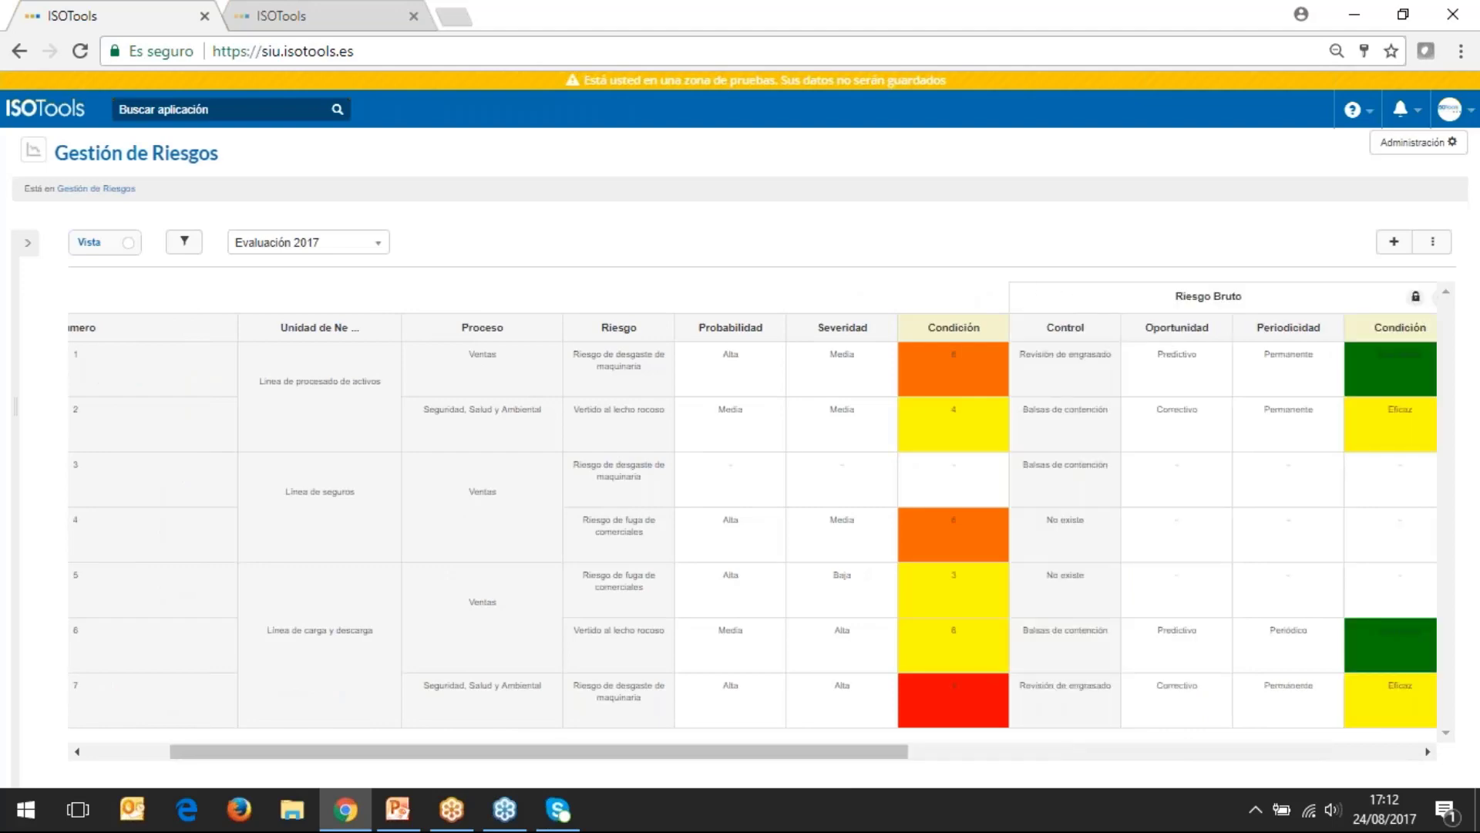
drag(843, 753, 1098, 764)
click(958, 299)
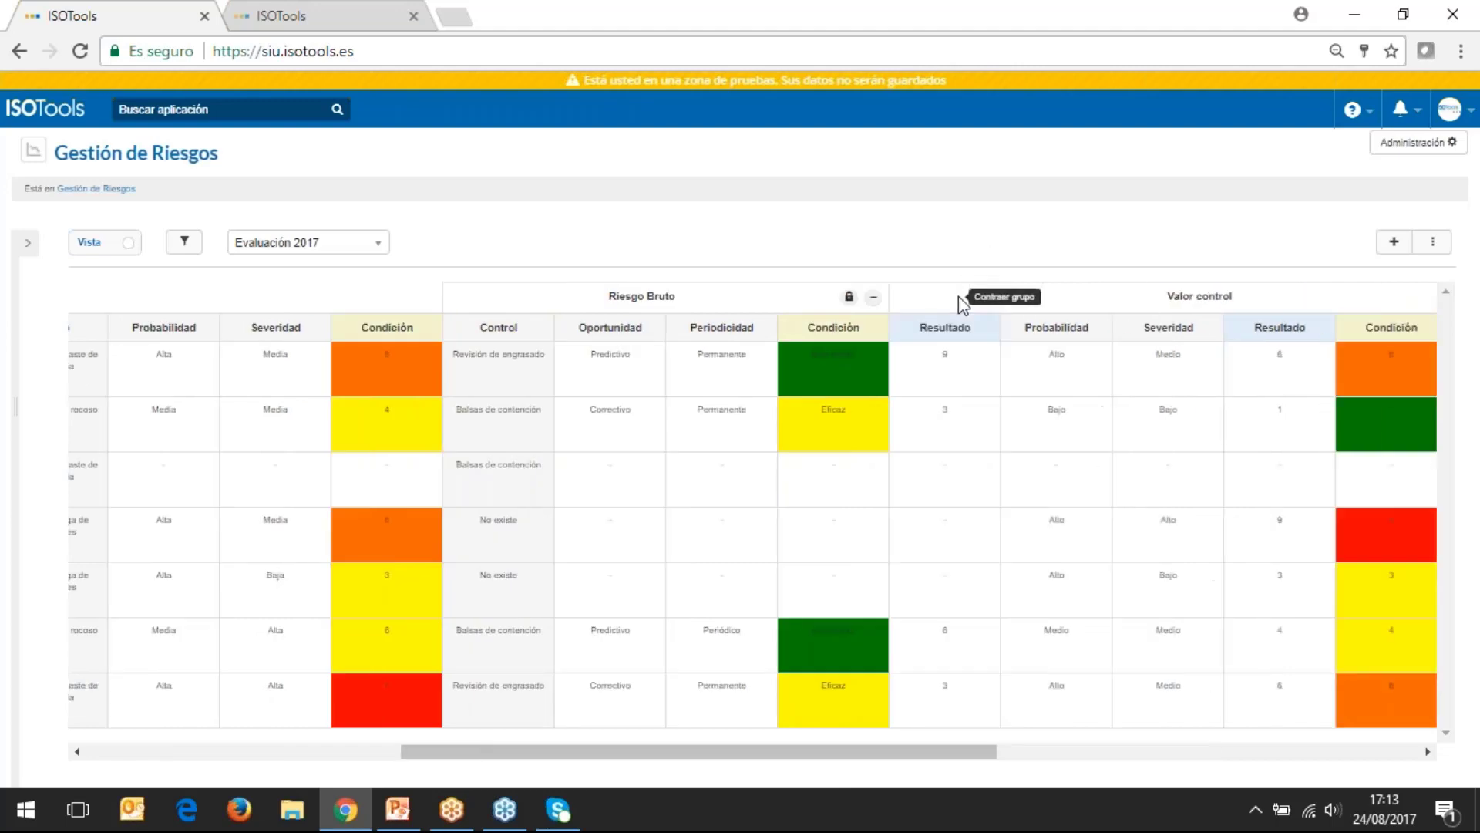
drag(995, 759, 1173, 766)
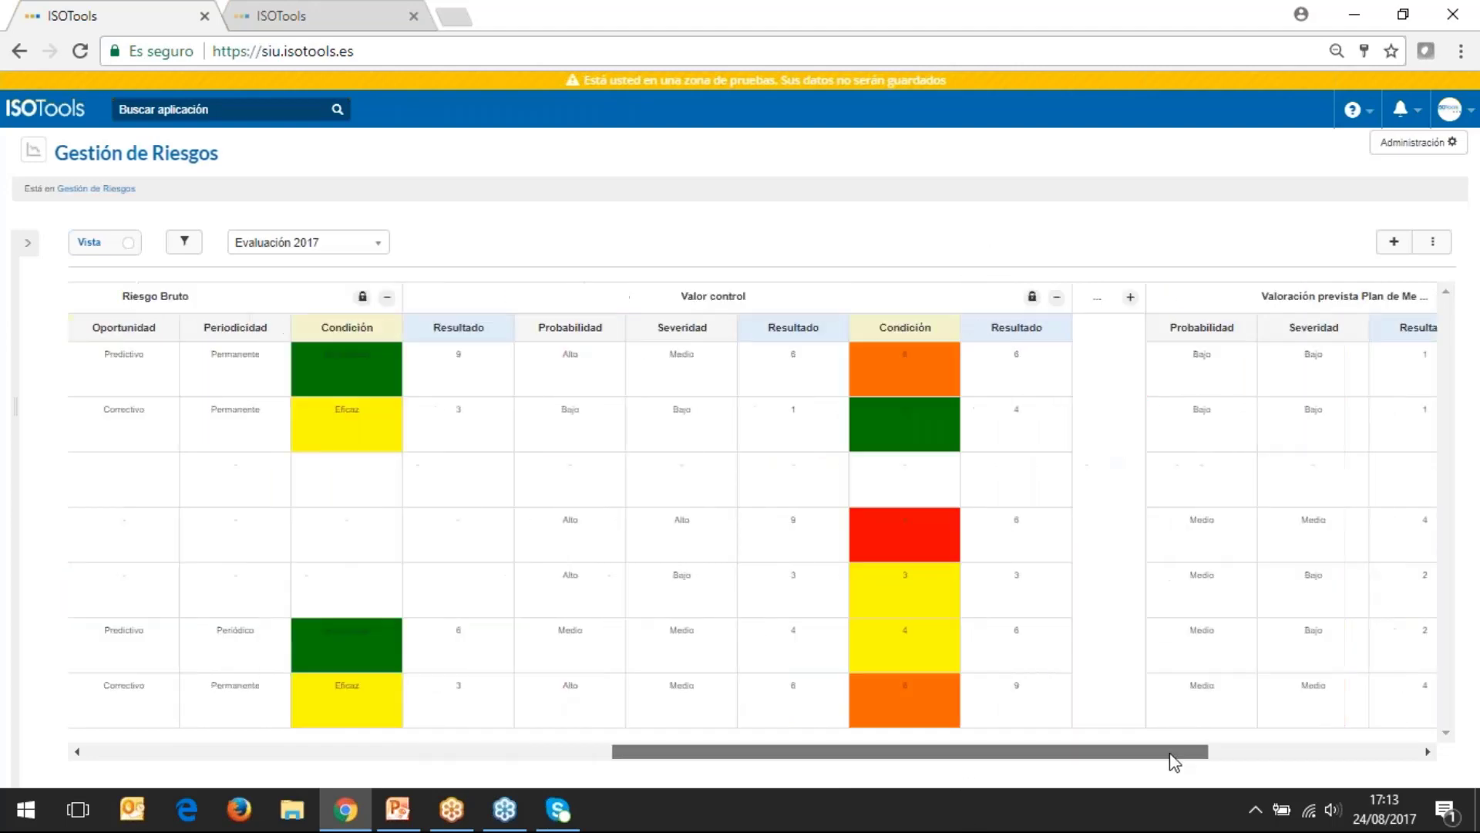
click(1131, 298)
drag(603, 757, 254, 753)
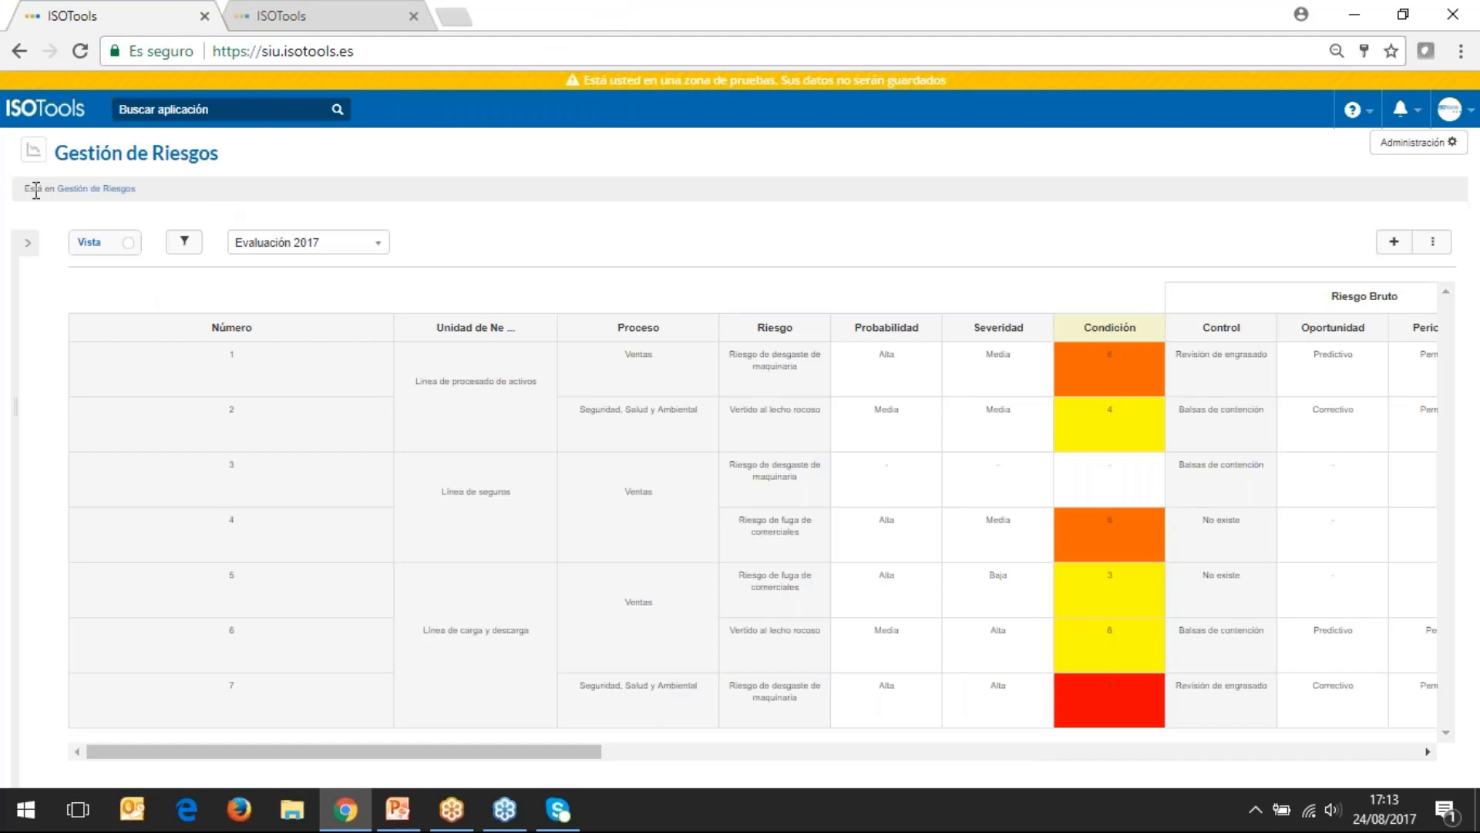
- Open the Informe of Administración de Riesgos and show it as a Mapa de calor with the side navigation collapsed
click(10, 242)
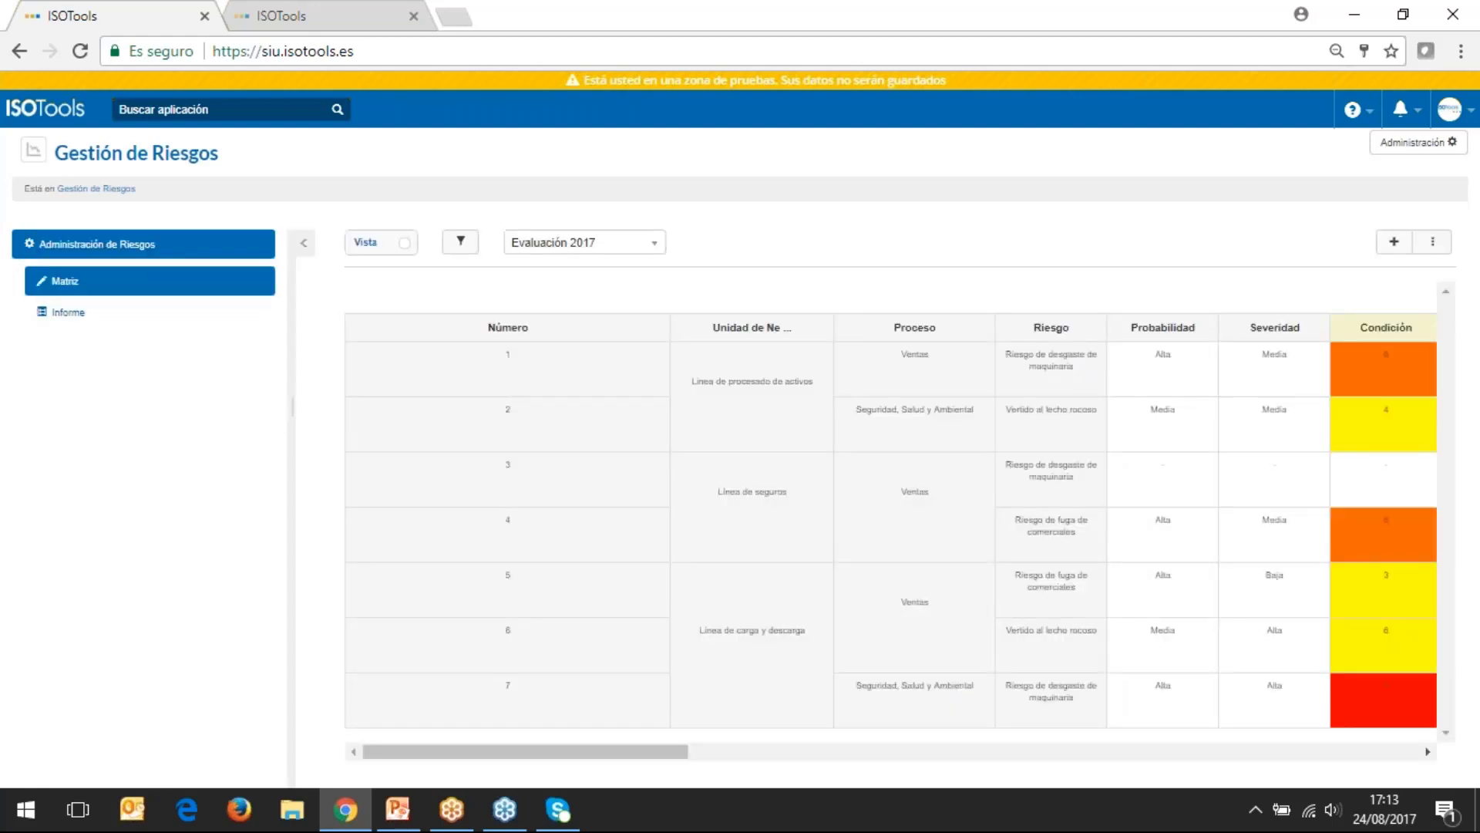
click(55, 313)
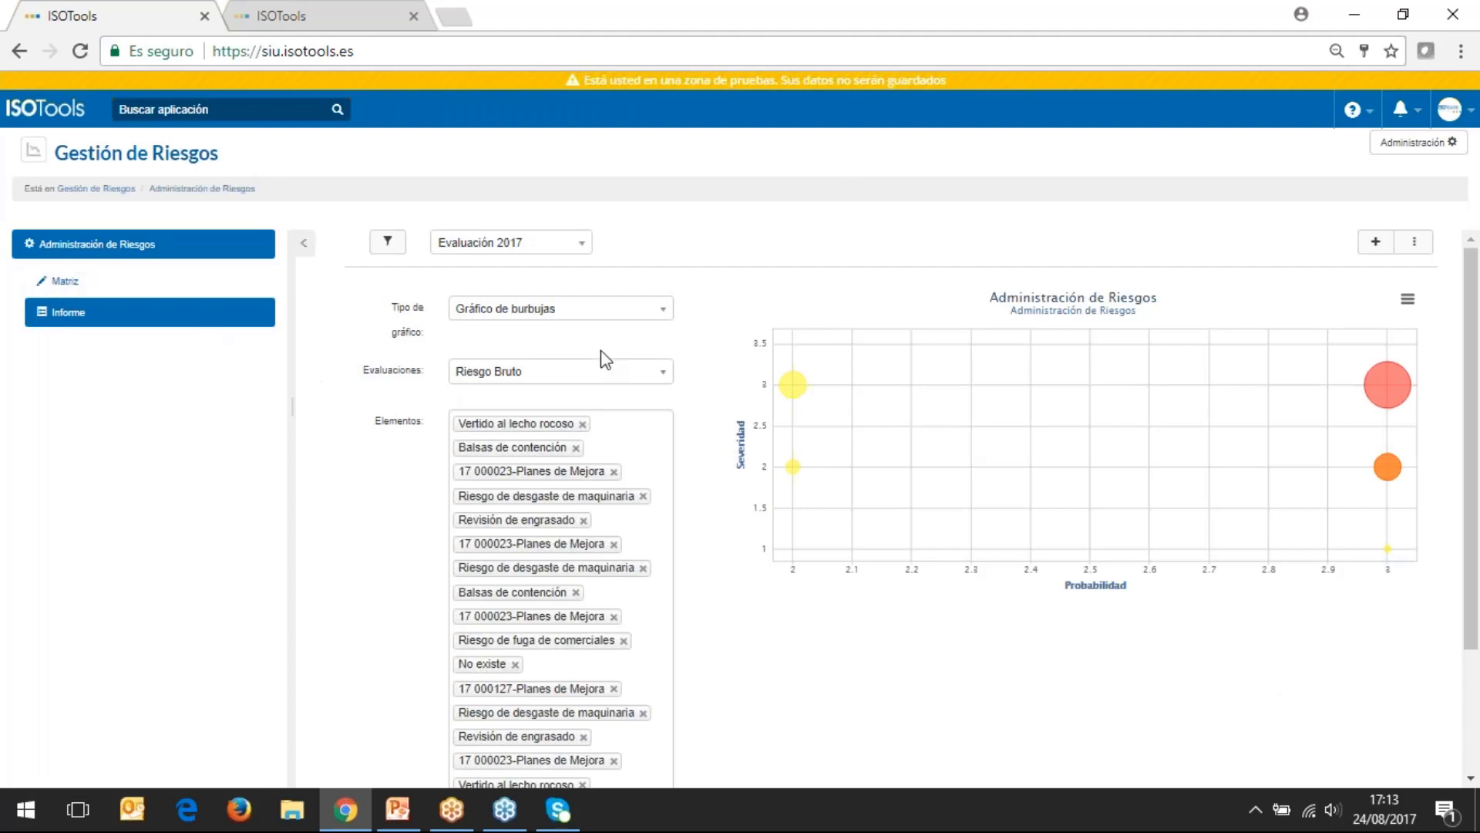
click(657, 310)
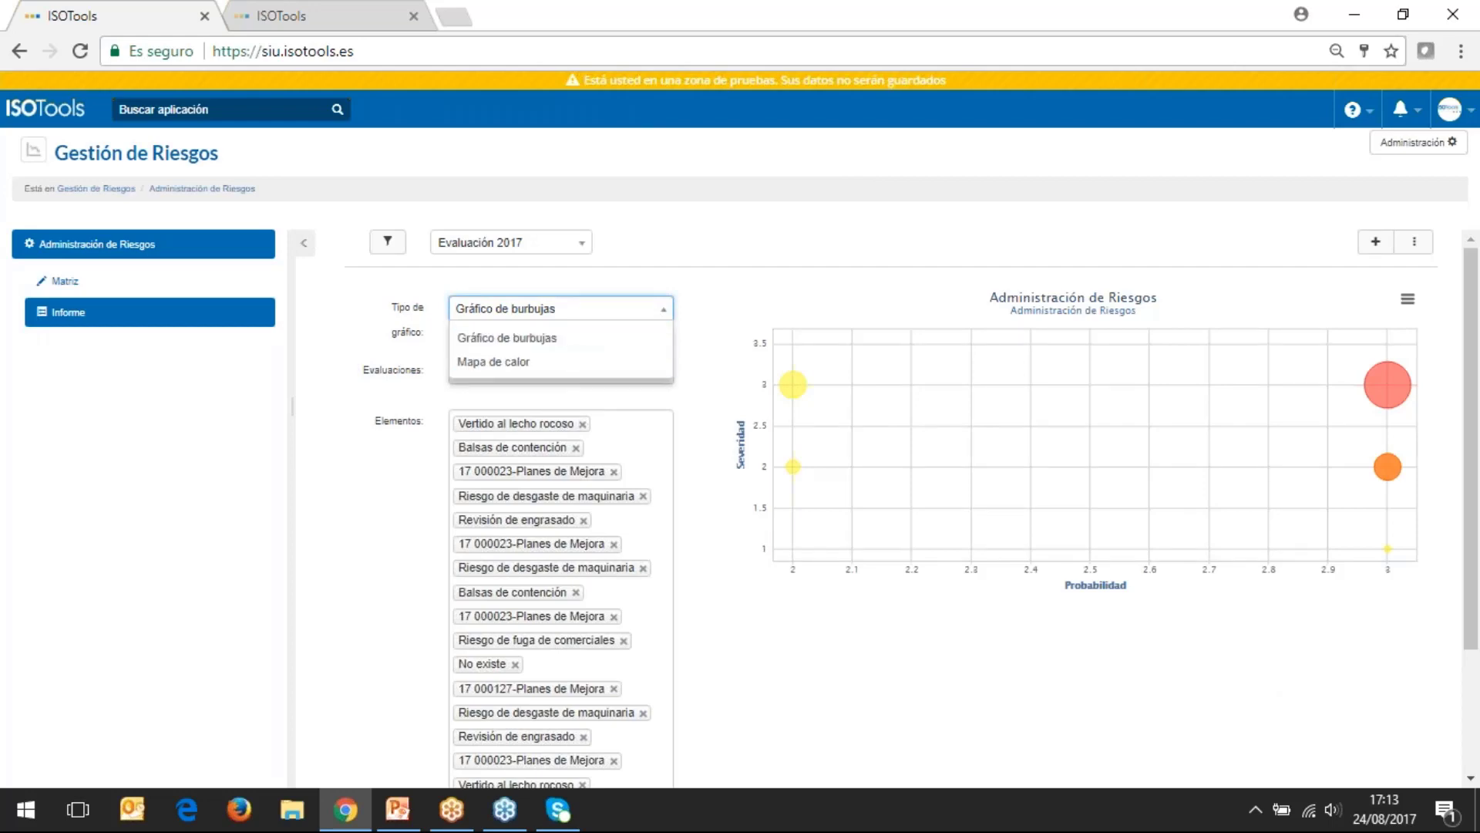
click(568, 371)
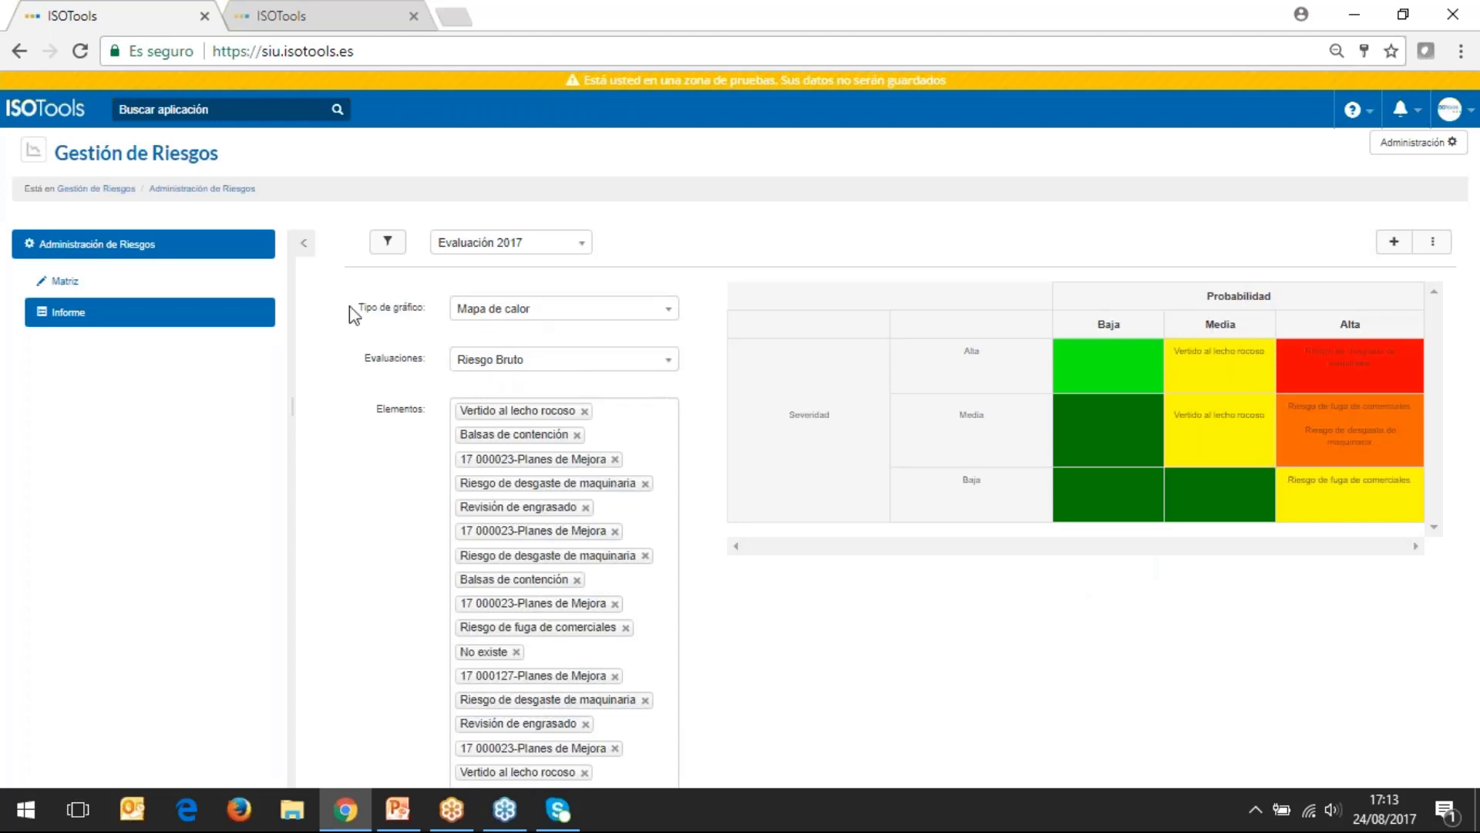
click(308, 245)
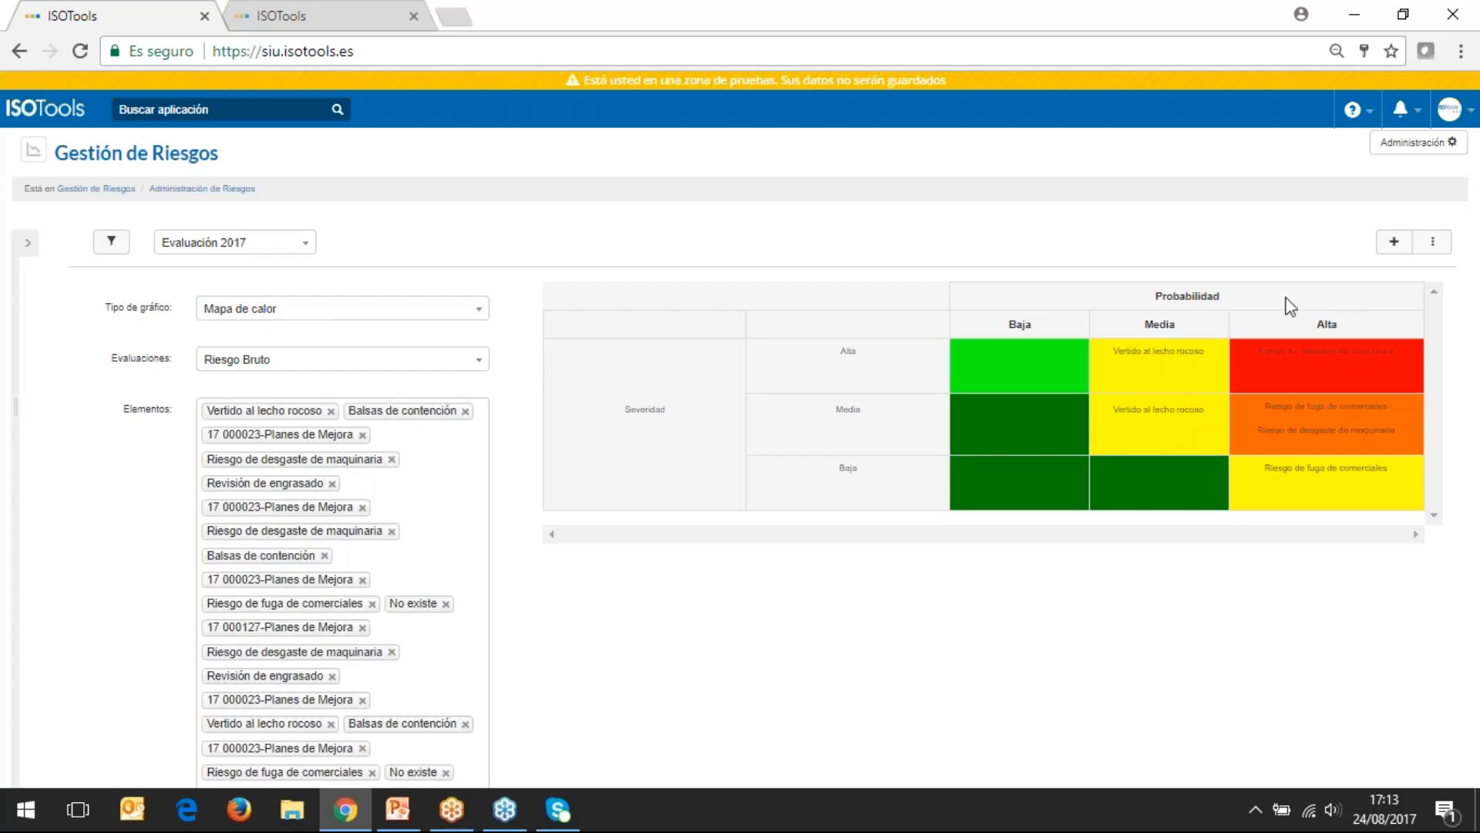
- Switch the report's chart type to Gráfico de burbujas and inspect the details of individual bubbles
click(354, 309)
key(Up)
key(Return)
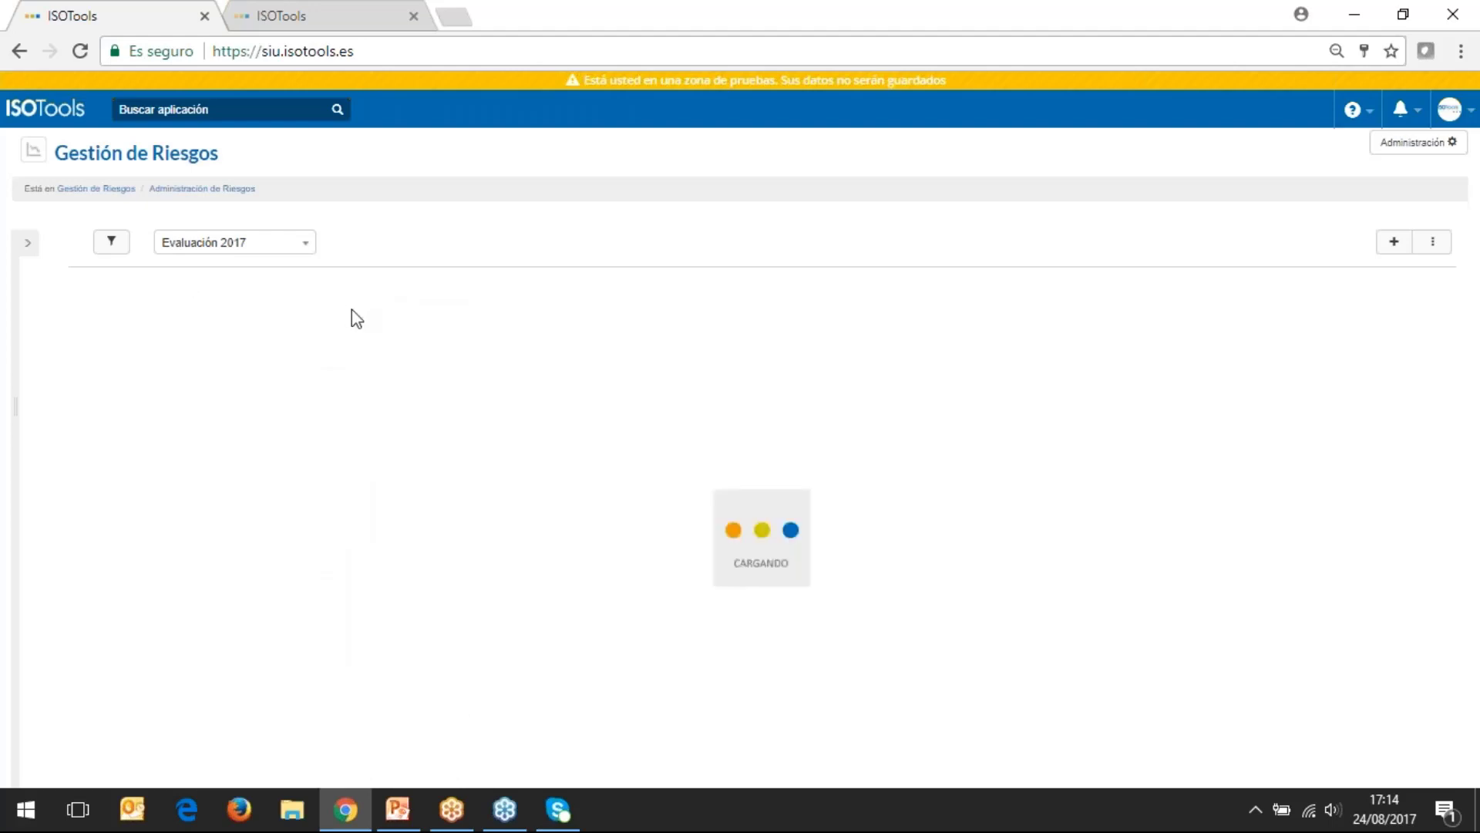
mouse_move(1398, 398)
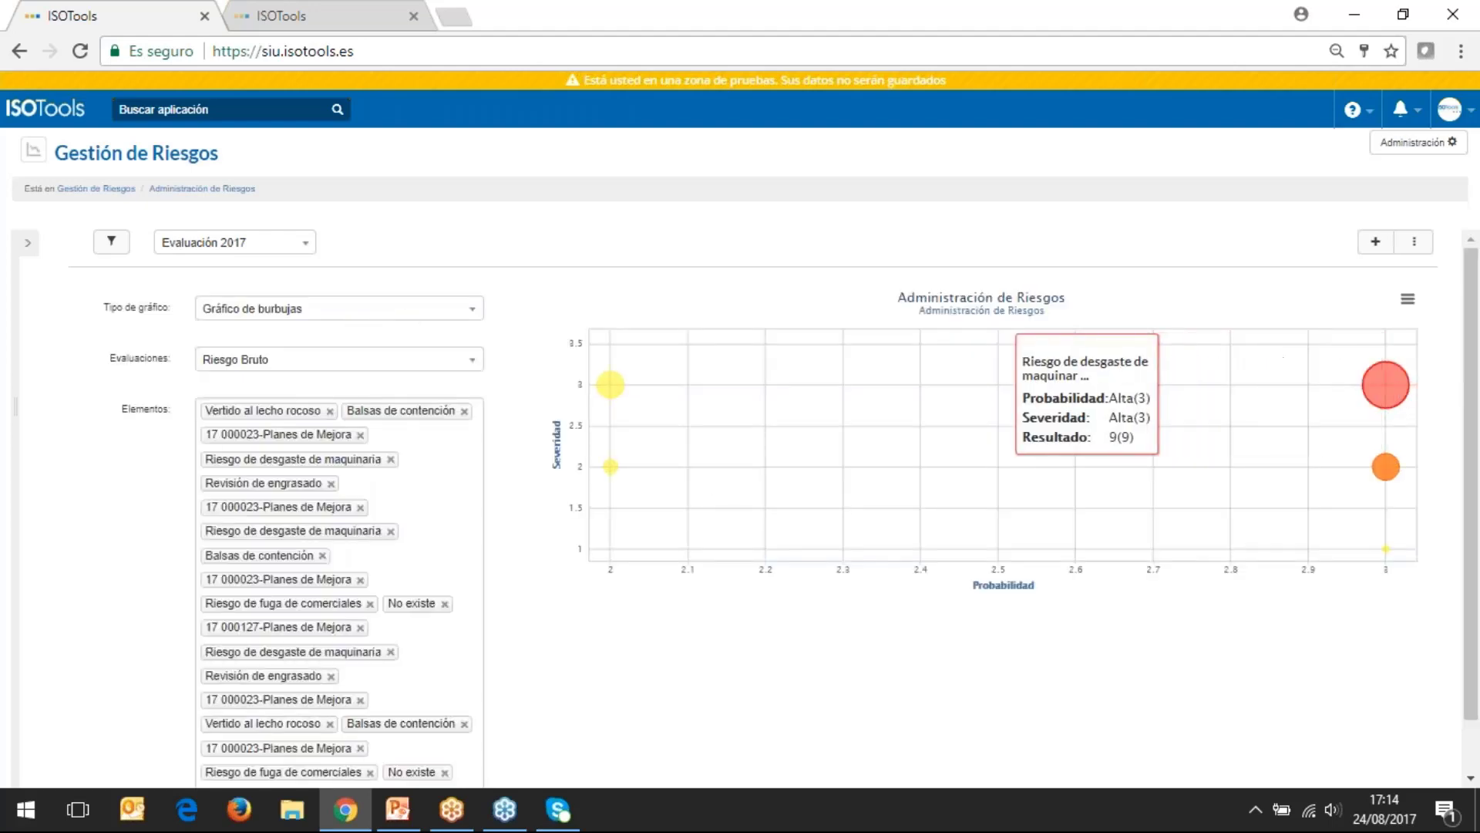
mouse_move(611, 474)
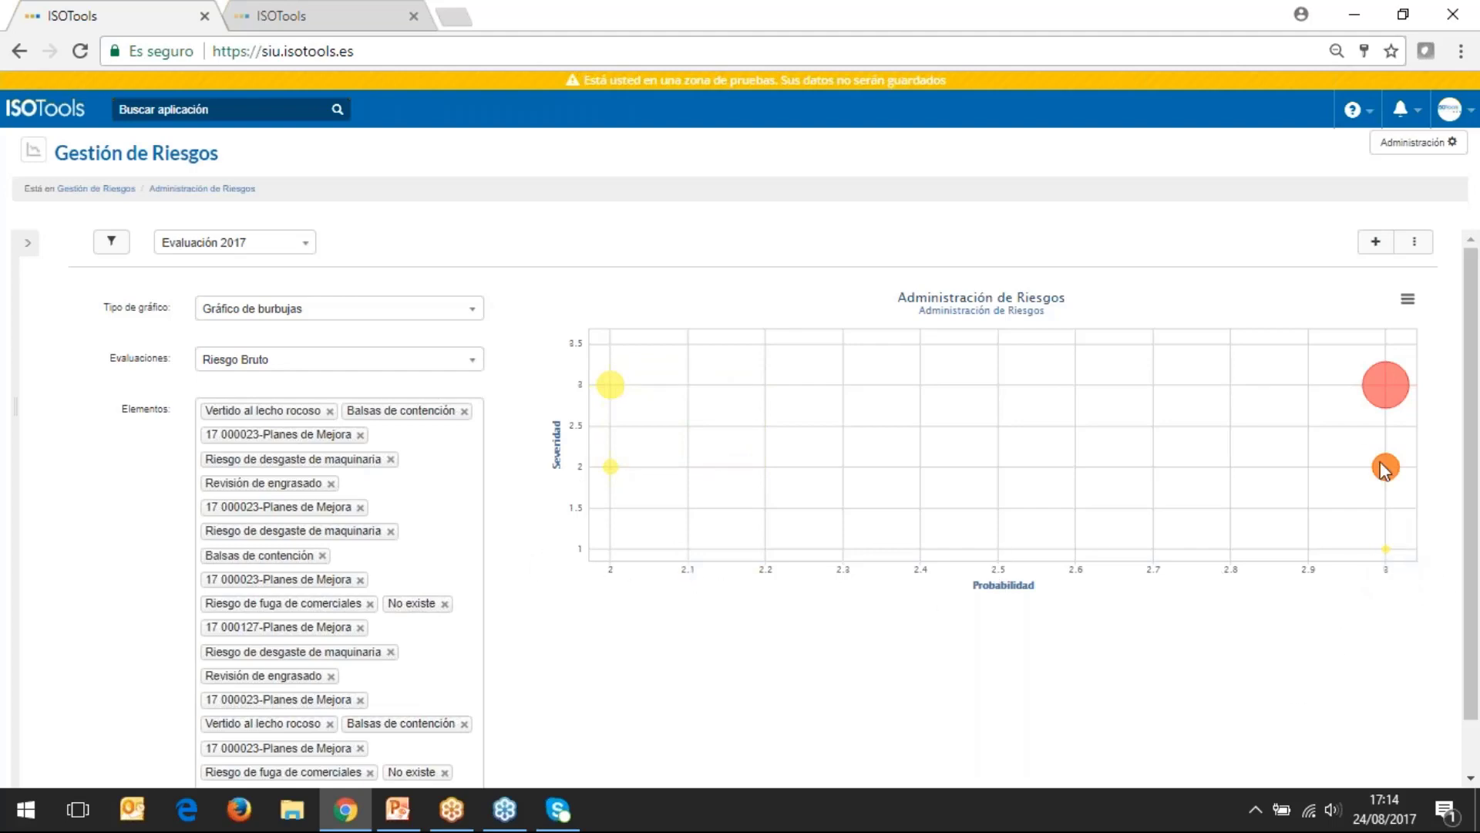
- Check which evaluations the report can plot, keep Riesgo Bruto and return to the Administración de Riesgos matrix
click(213, 364)
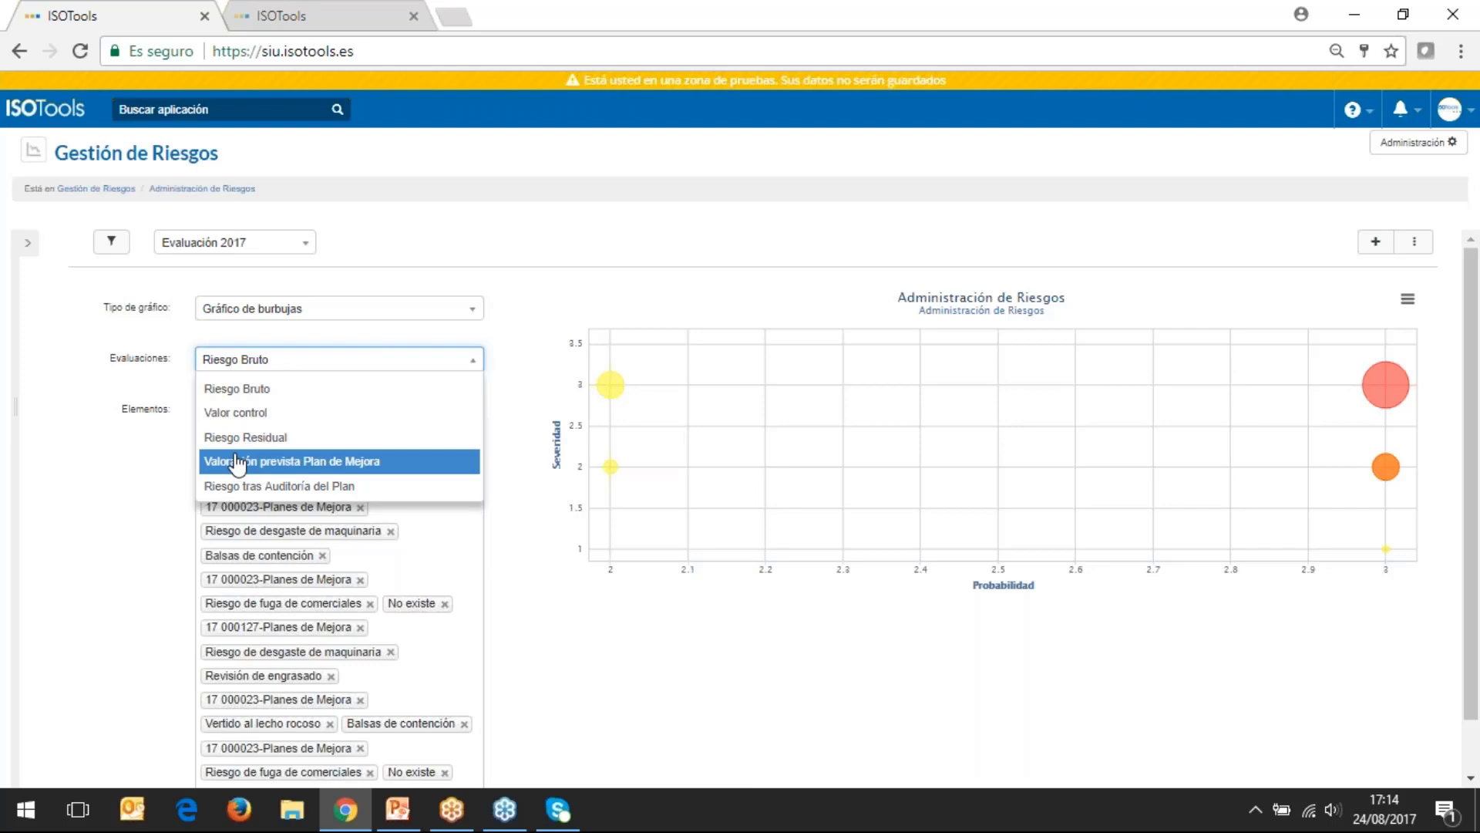
click(117, 460)
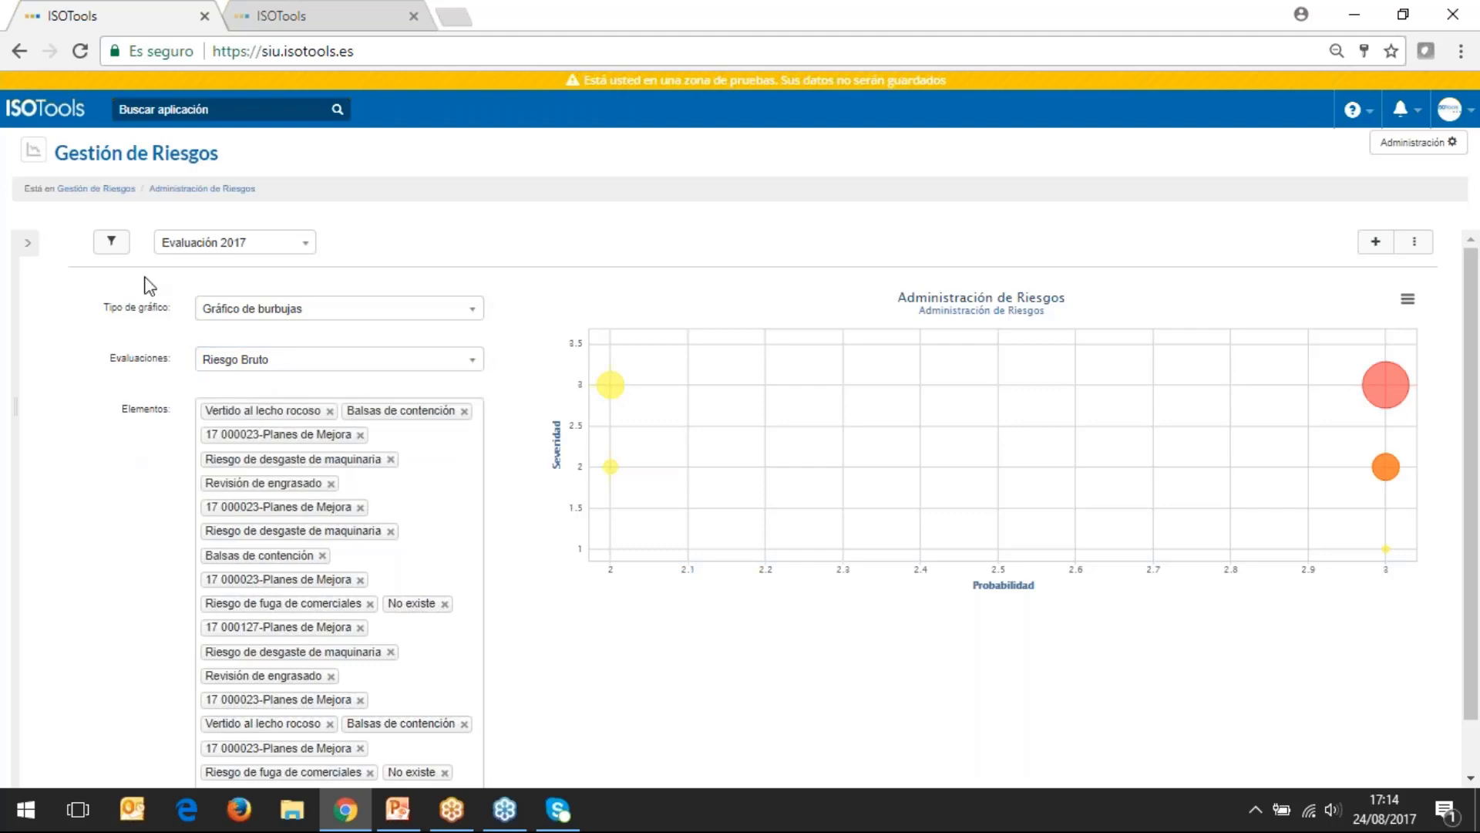
click(28, 244)
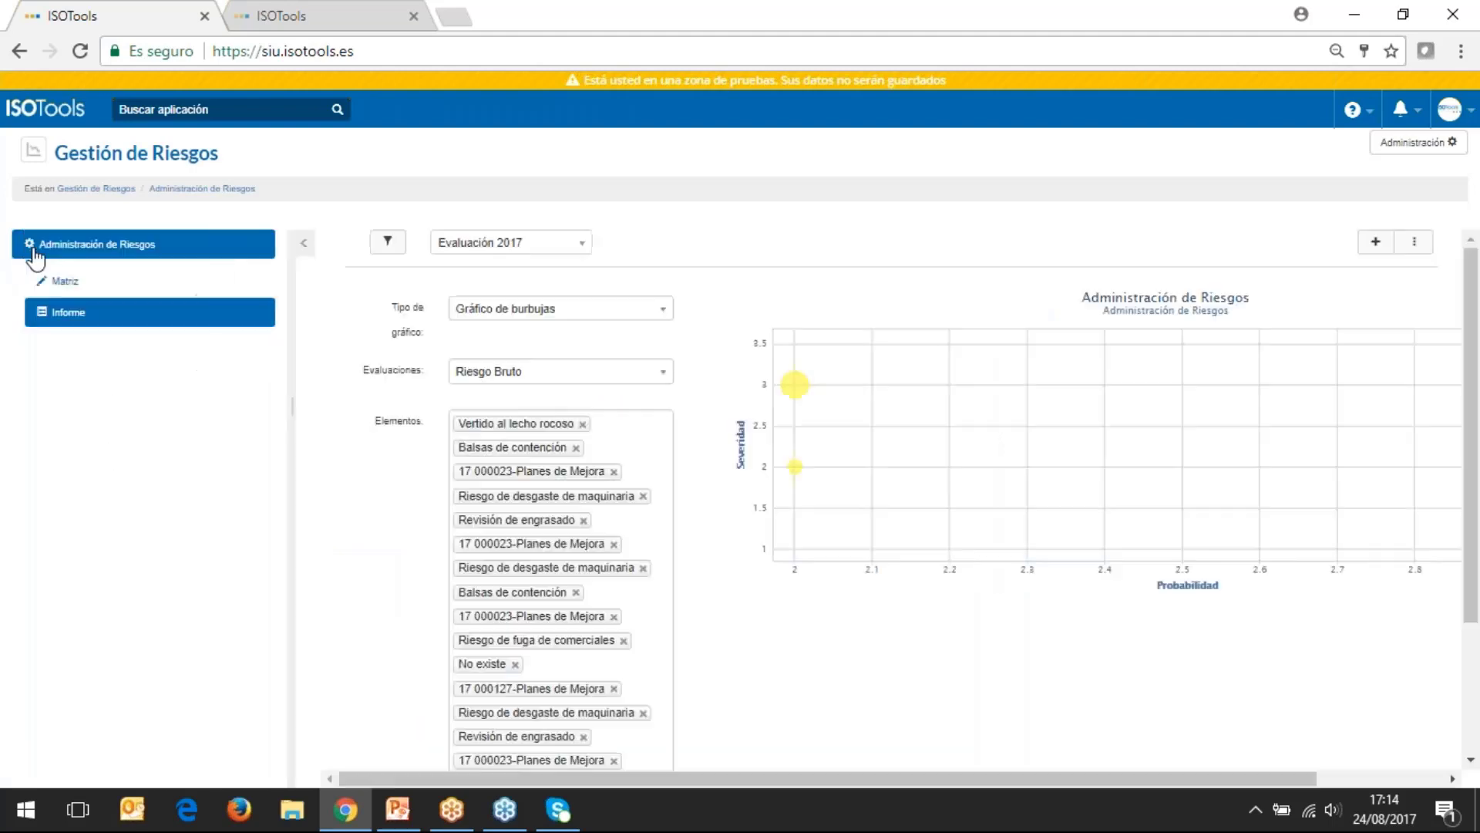
click(93, 251)
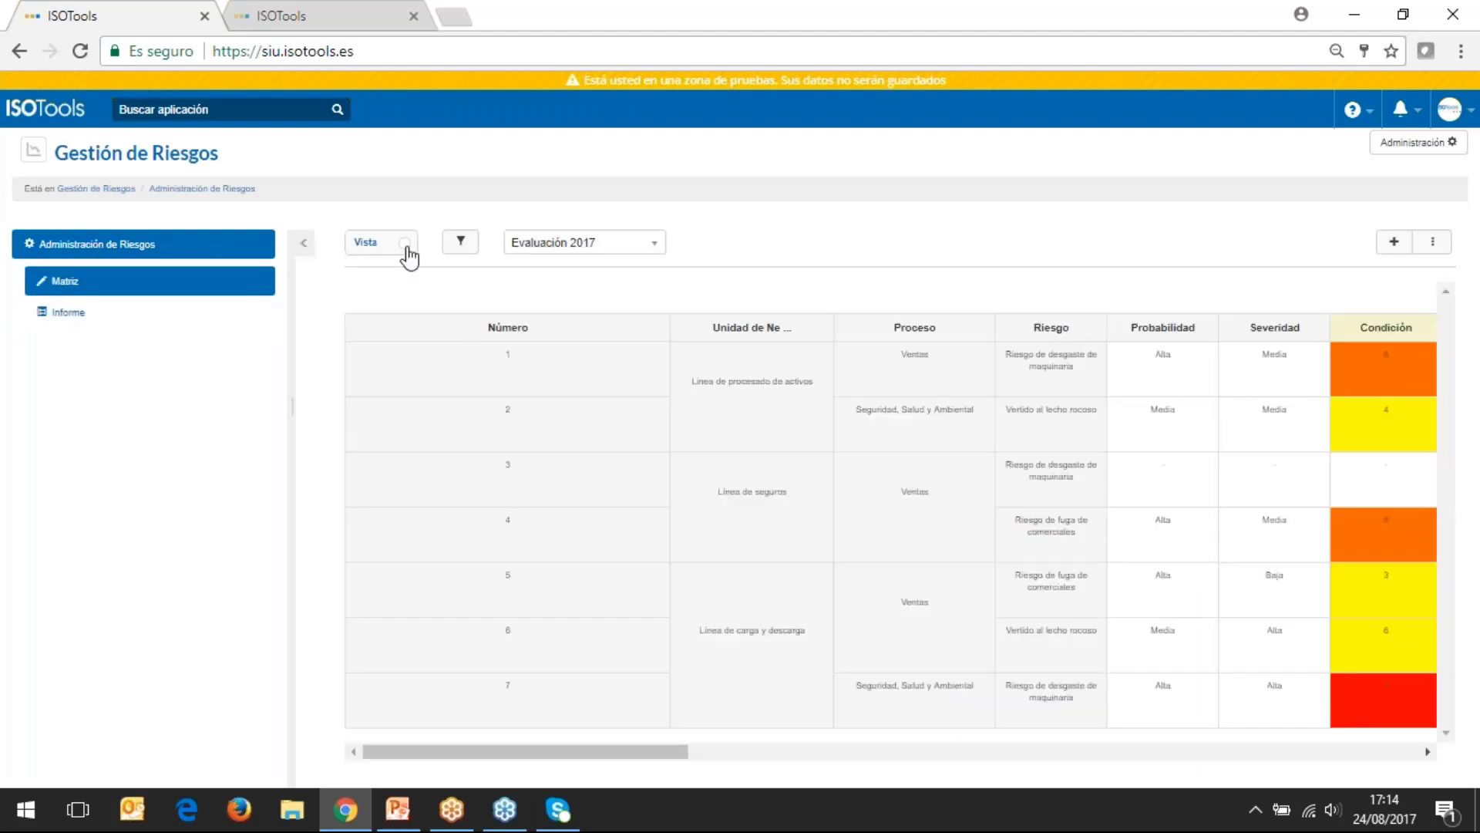
- View the matrix briefly in edit mode, return to view mode and check the available evaluation periods, keeping Evaluación 2017
click(405, 244)
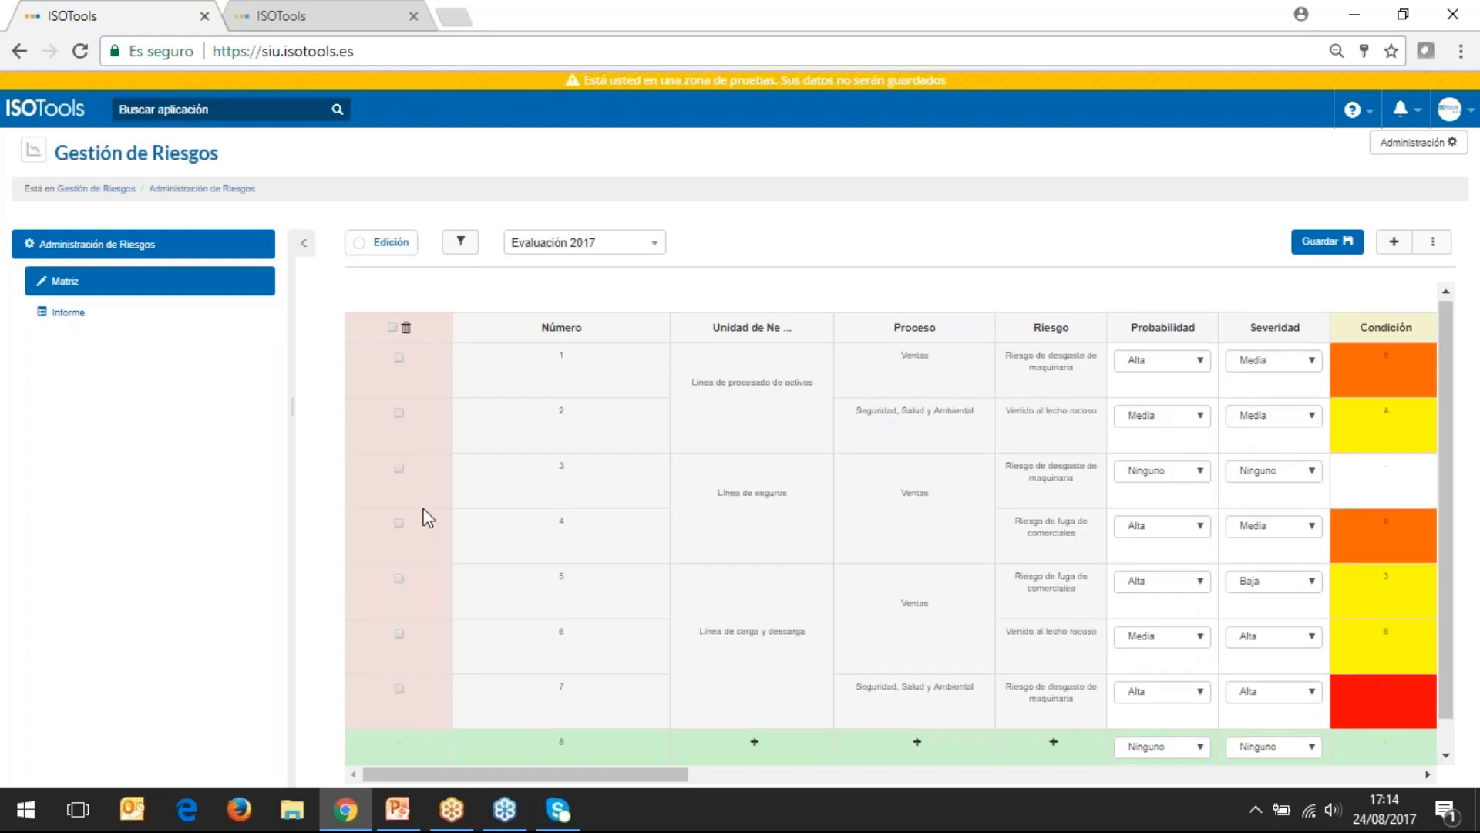
scroll(463, 515, down, 1)
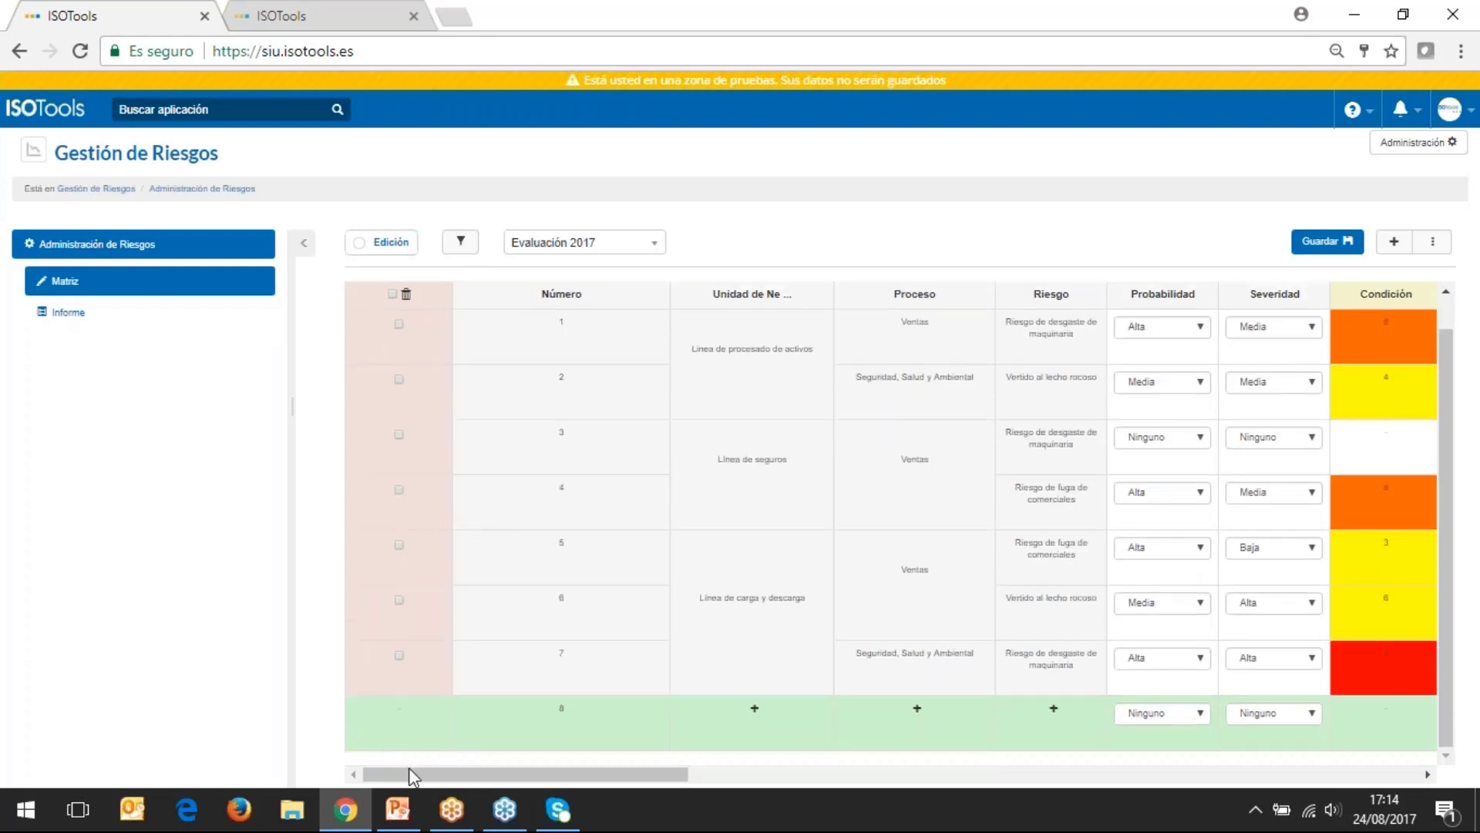
click(414, 245)
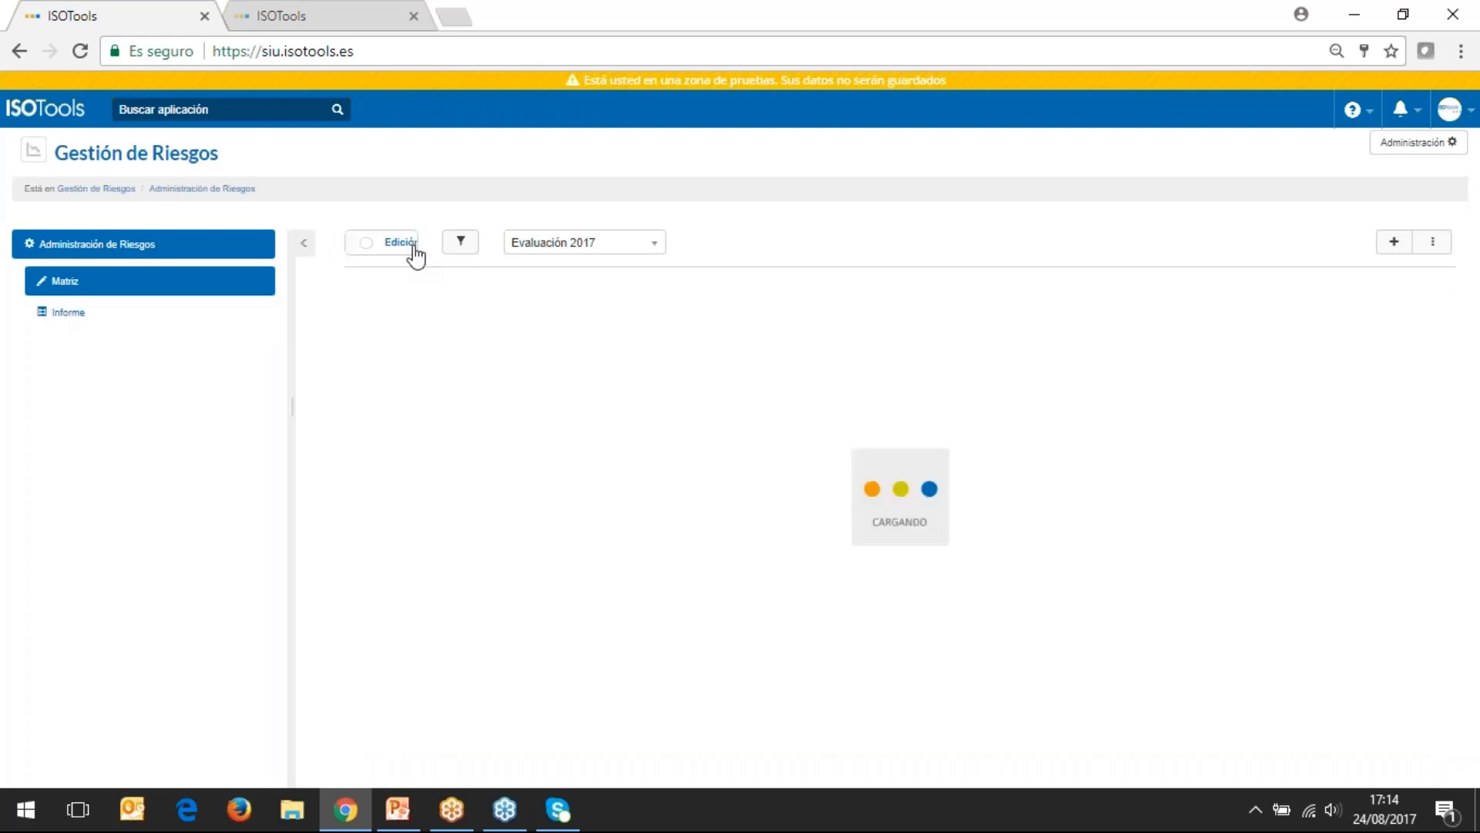
click(653, 253)
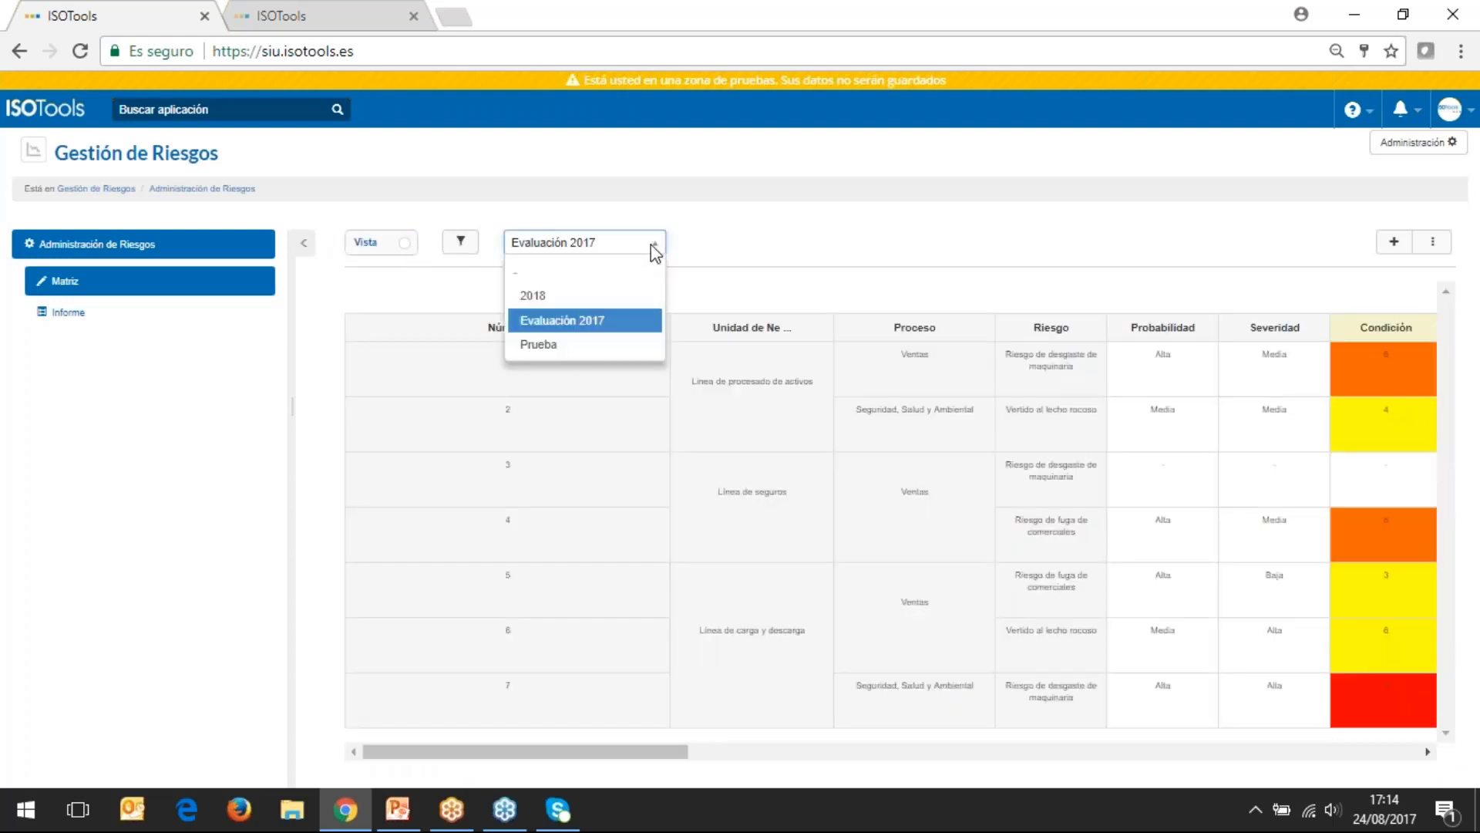
click(597, 292)
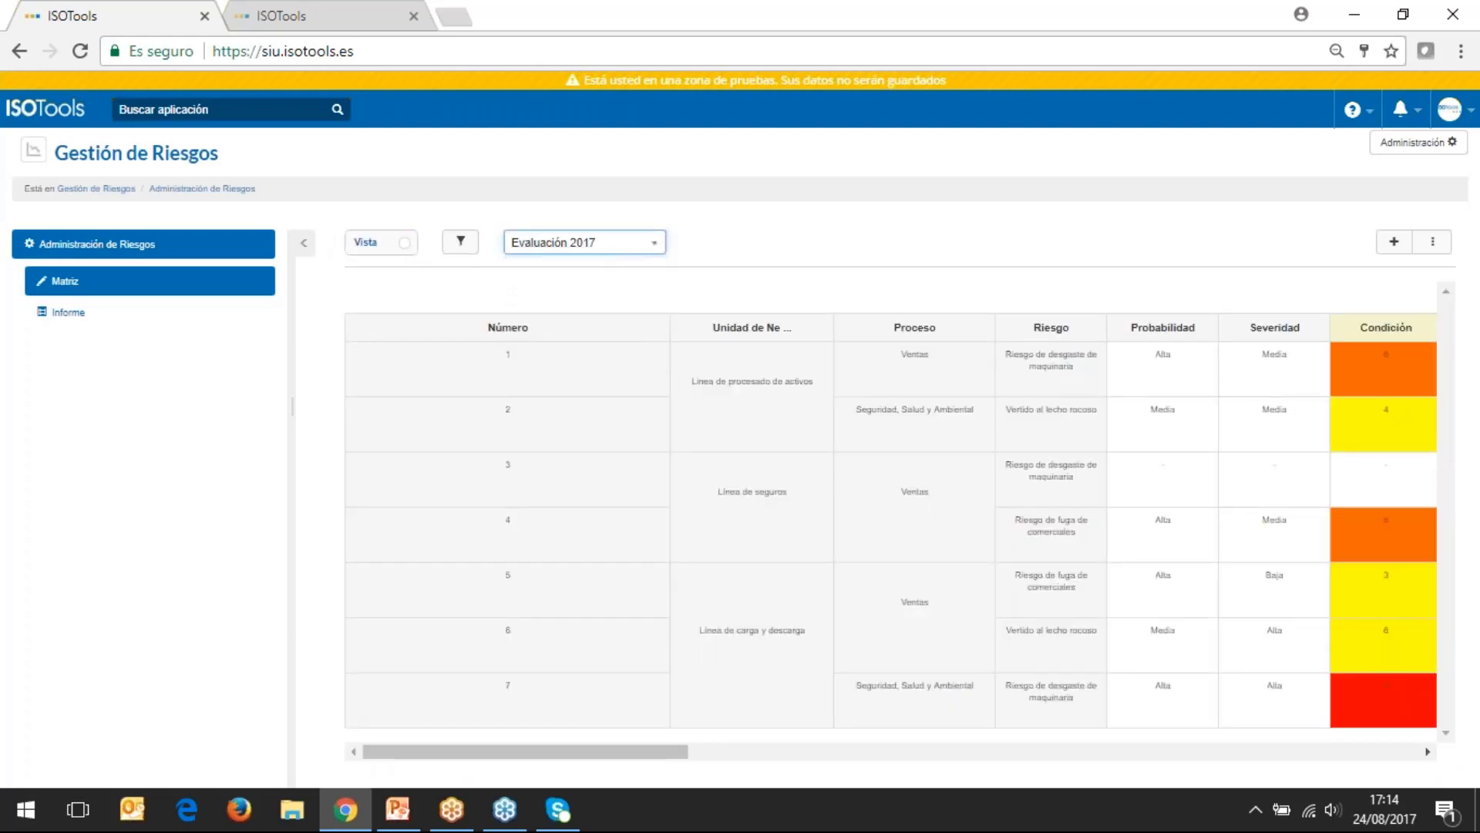
- Switch the Evaluación 2017 matrix to edit mode
click(403, 246)
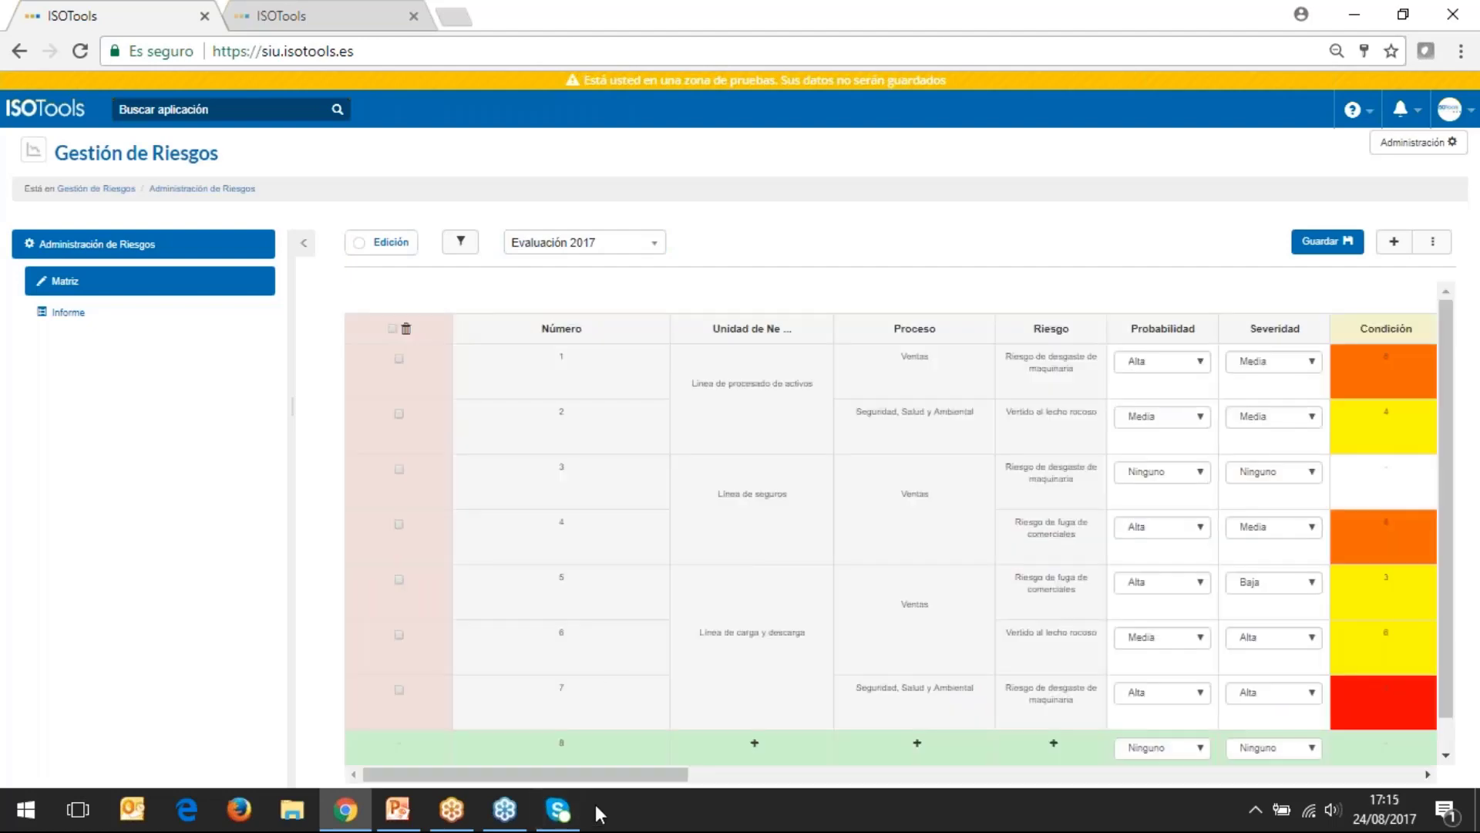
drag(612, 781, 686, 774)
drag(542, 782, 506, 785)
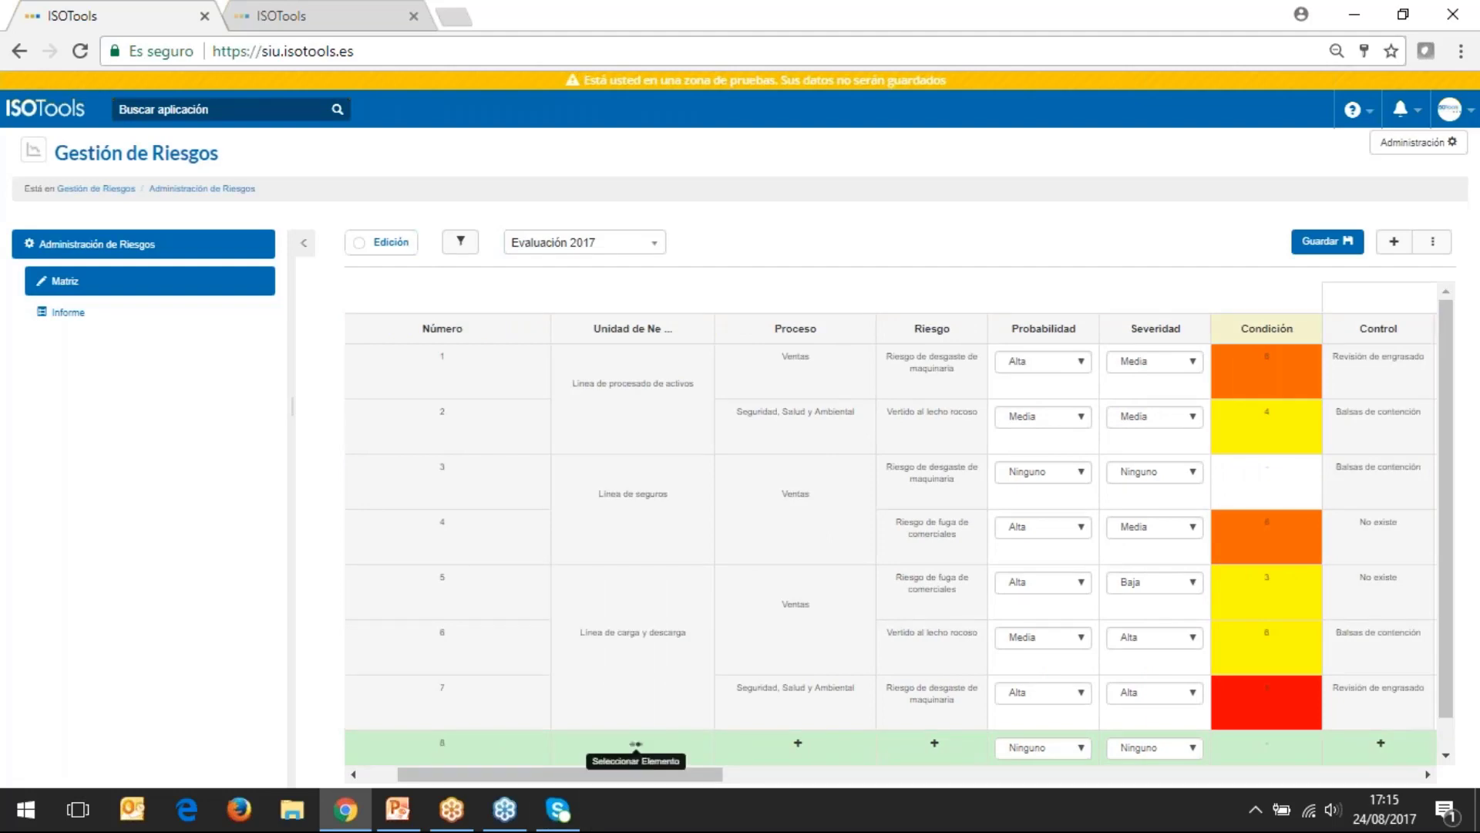
- Review the Existente and Nuevo options for adding a Unidad de Negocio in the blank row 8, and cancel without adding one
click(636, 745)
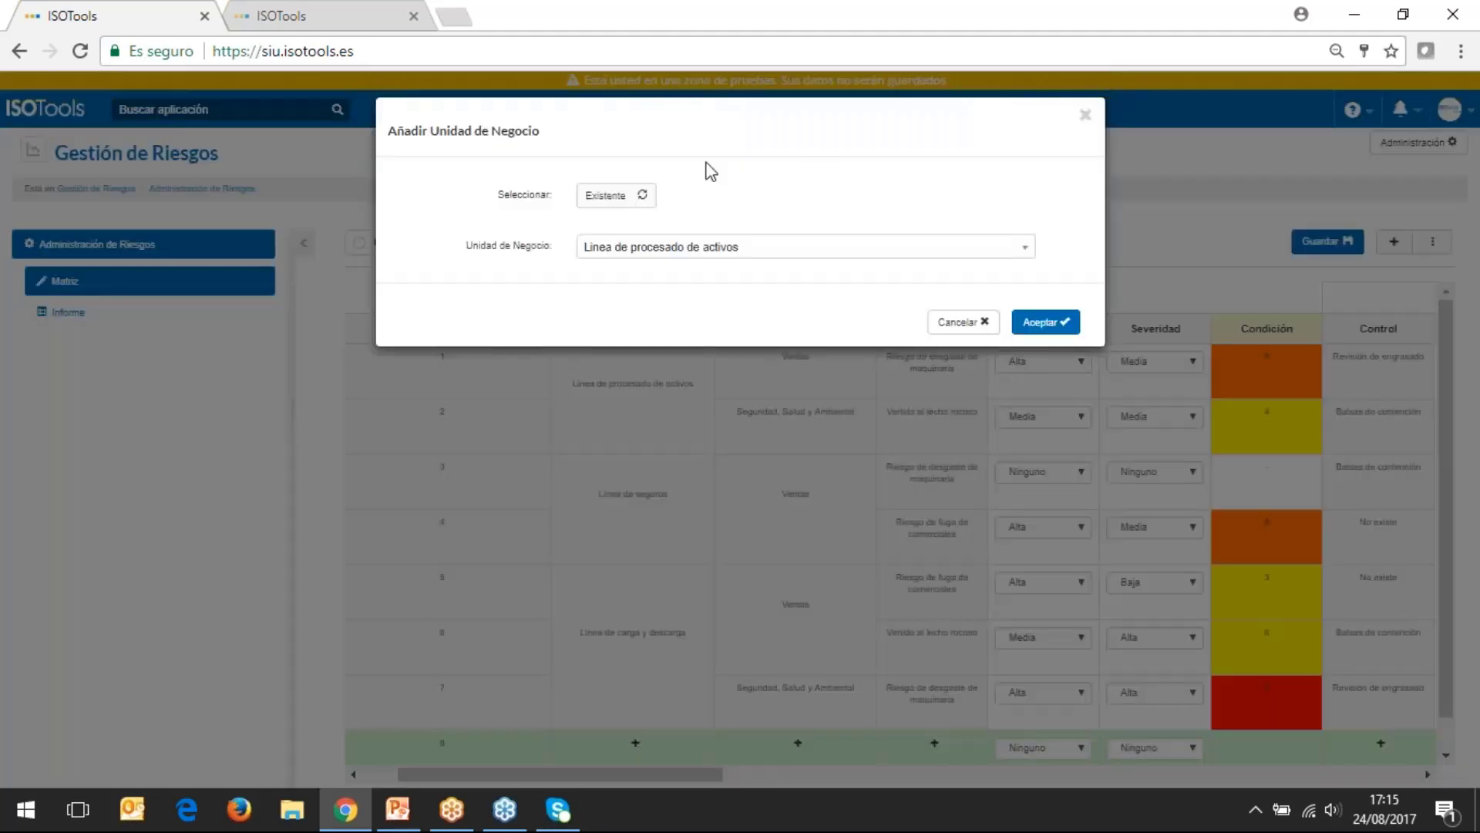
click(656, 248)
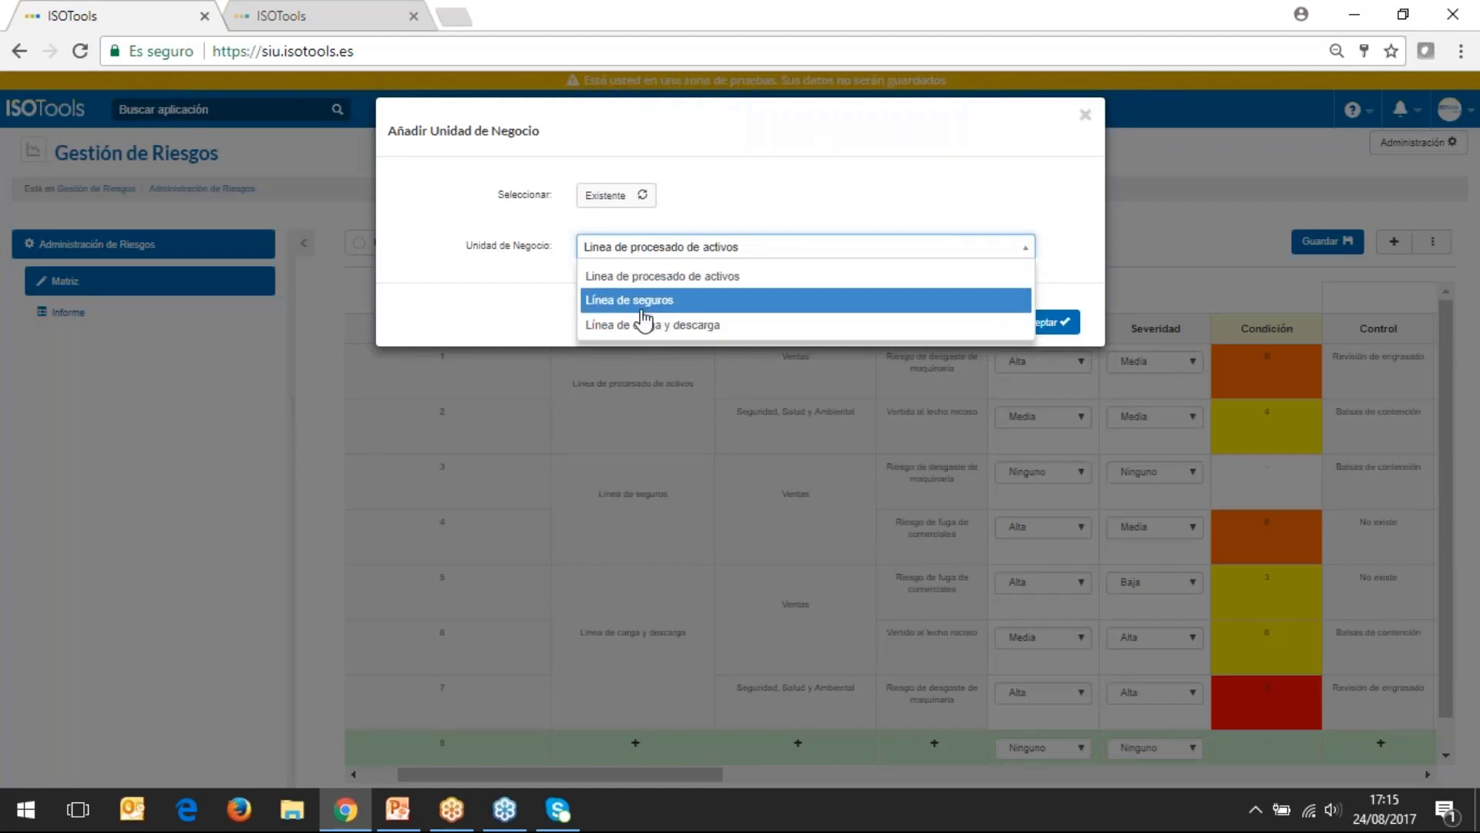
click(674, 202)
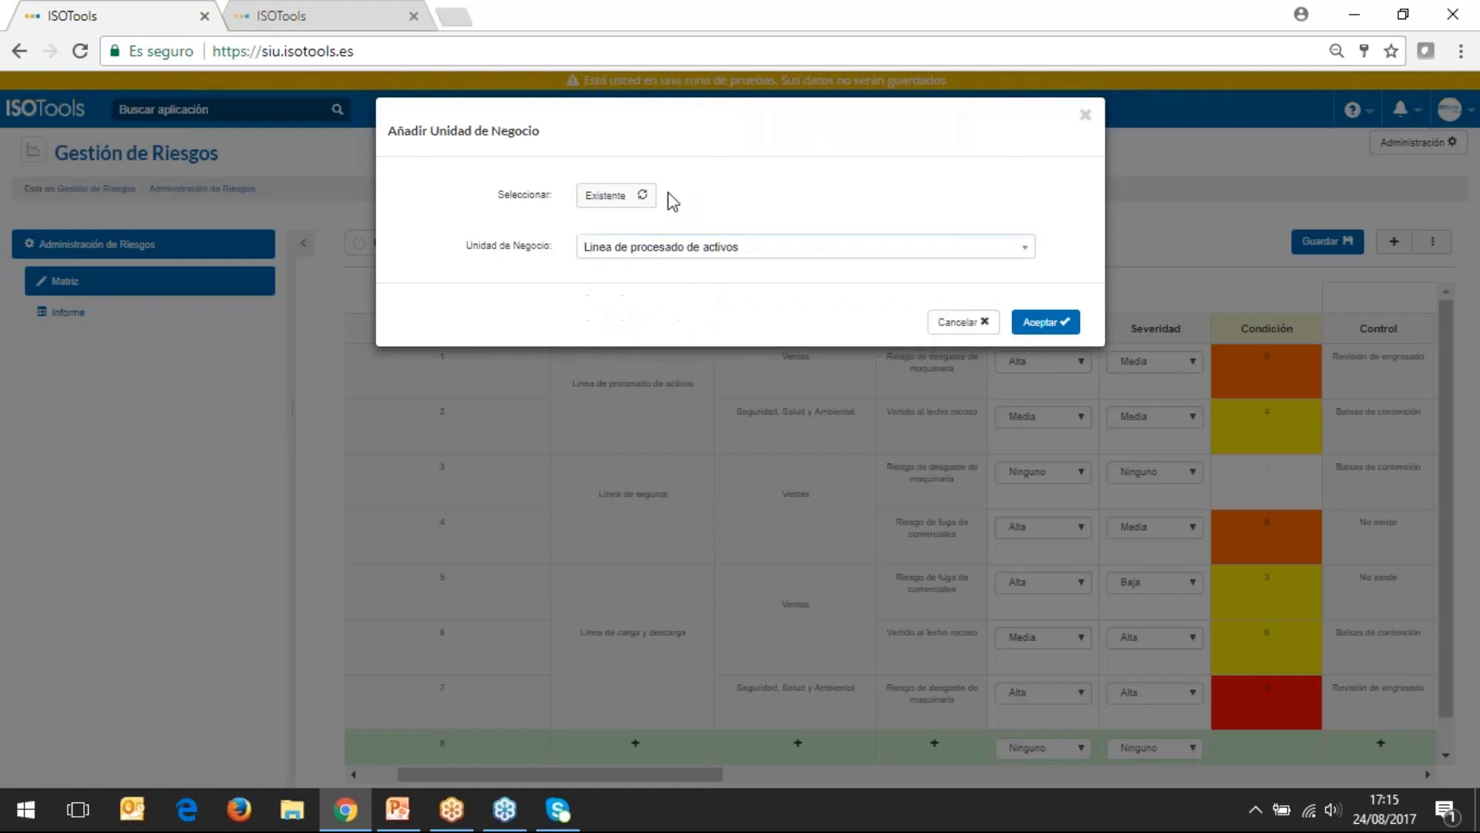
click(622, 202)
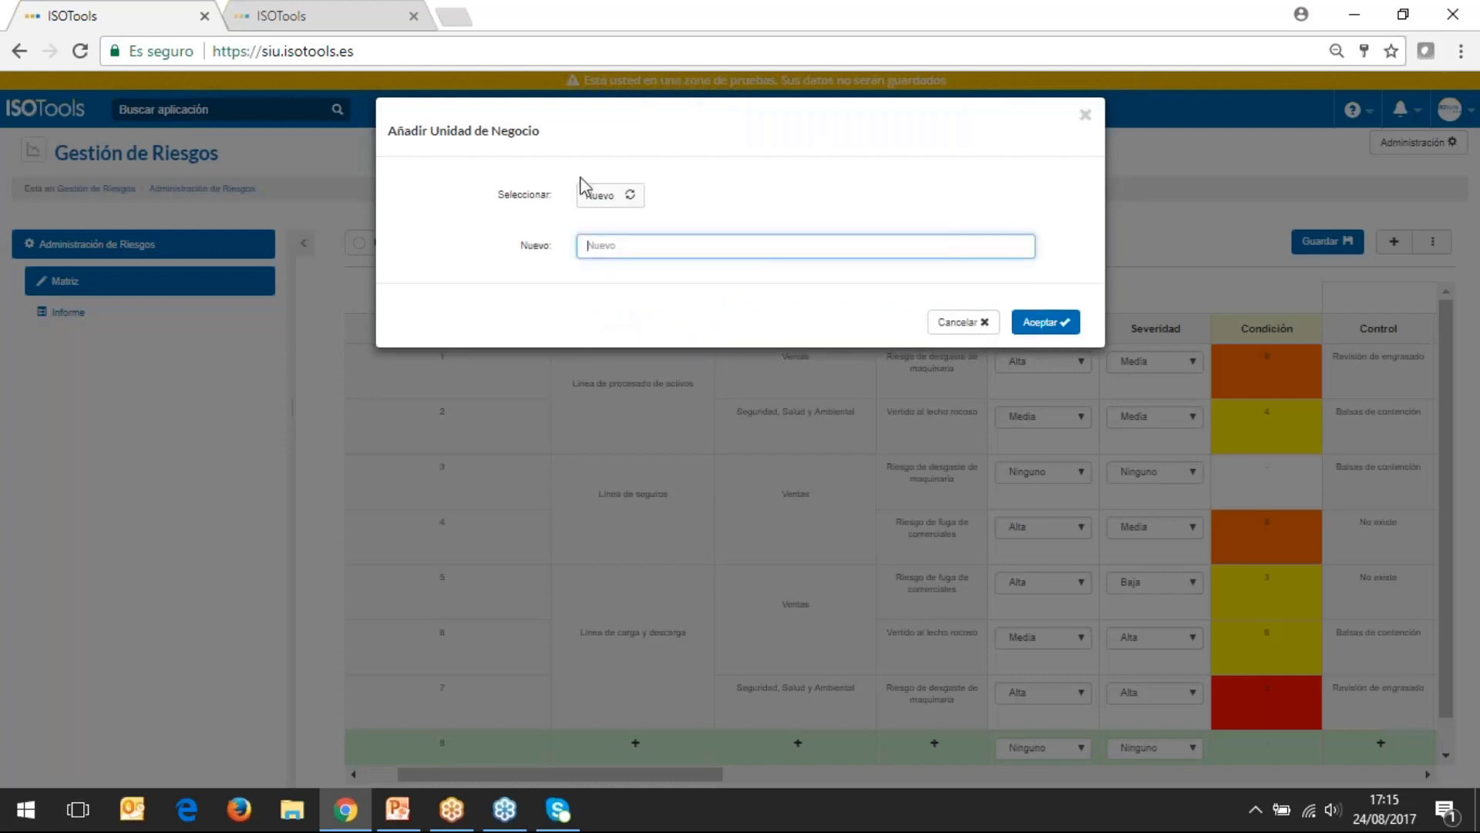
click(596, 202)
click(961, 321)
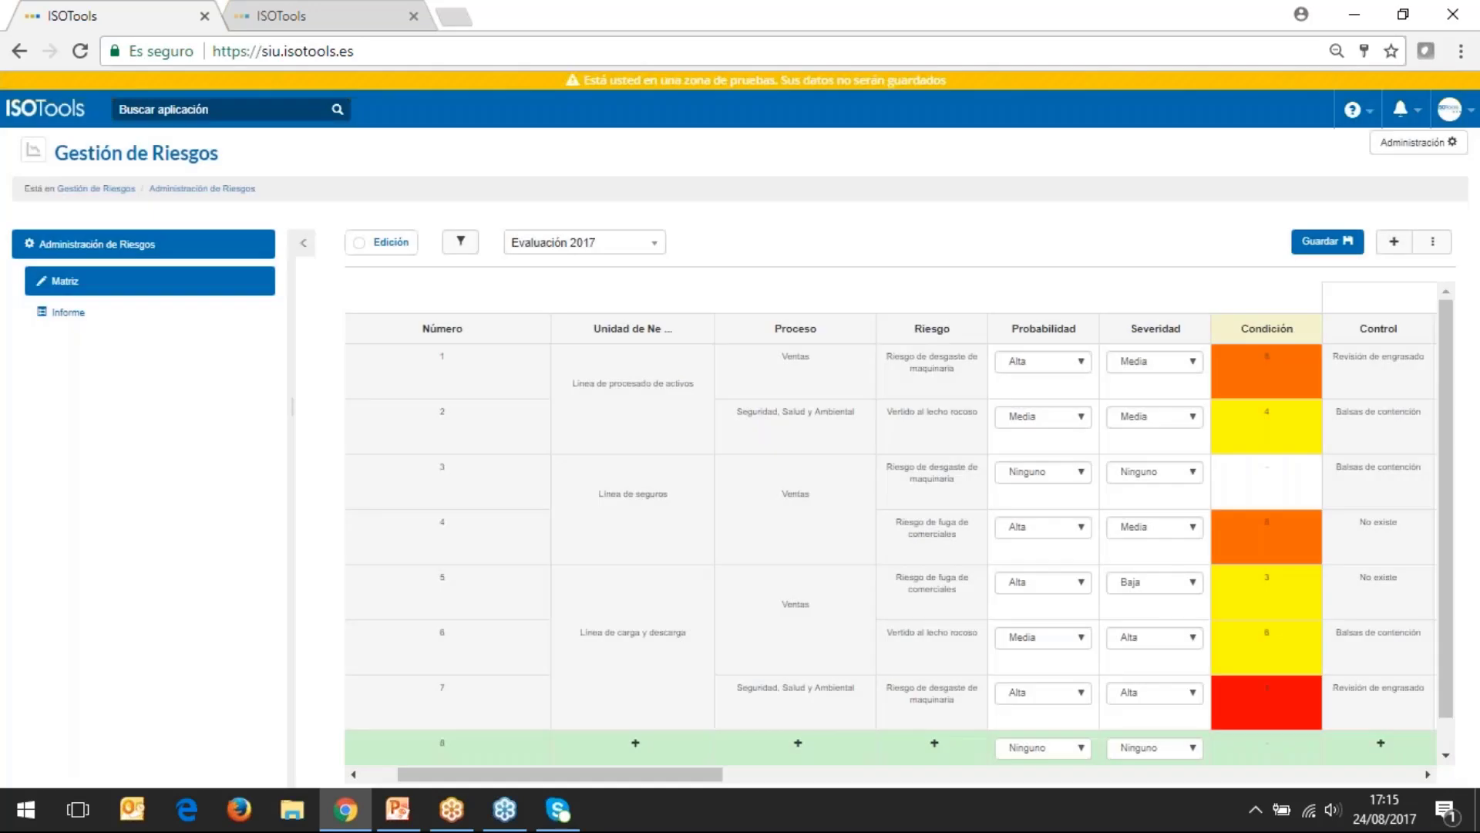
- Collapse the side navigation, view the processes selectable for row 8 and cancel without adding one
click(304, 244)
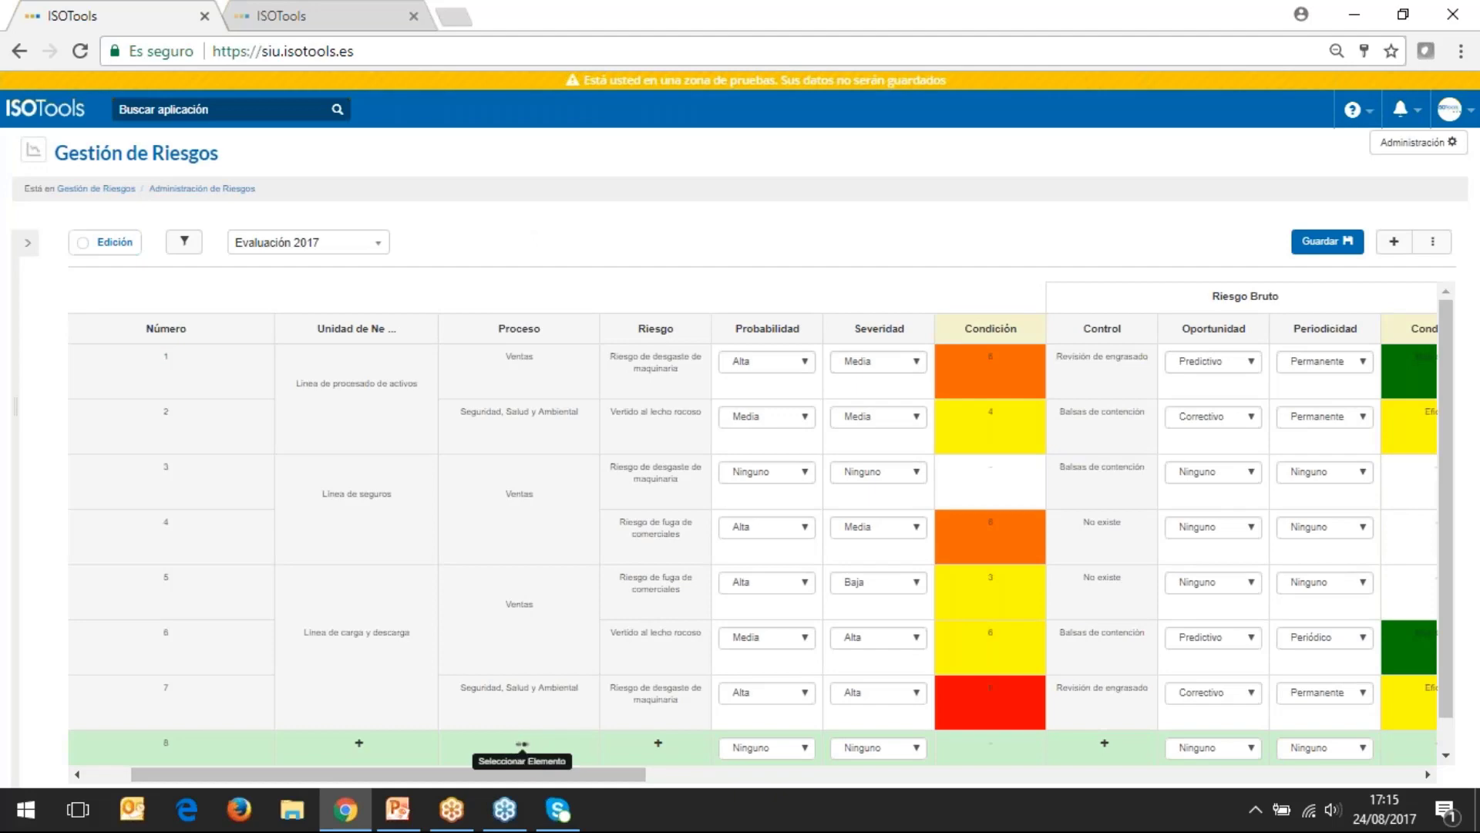
click(561, 729)
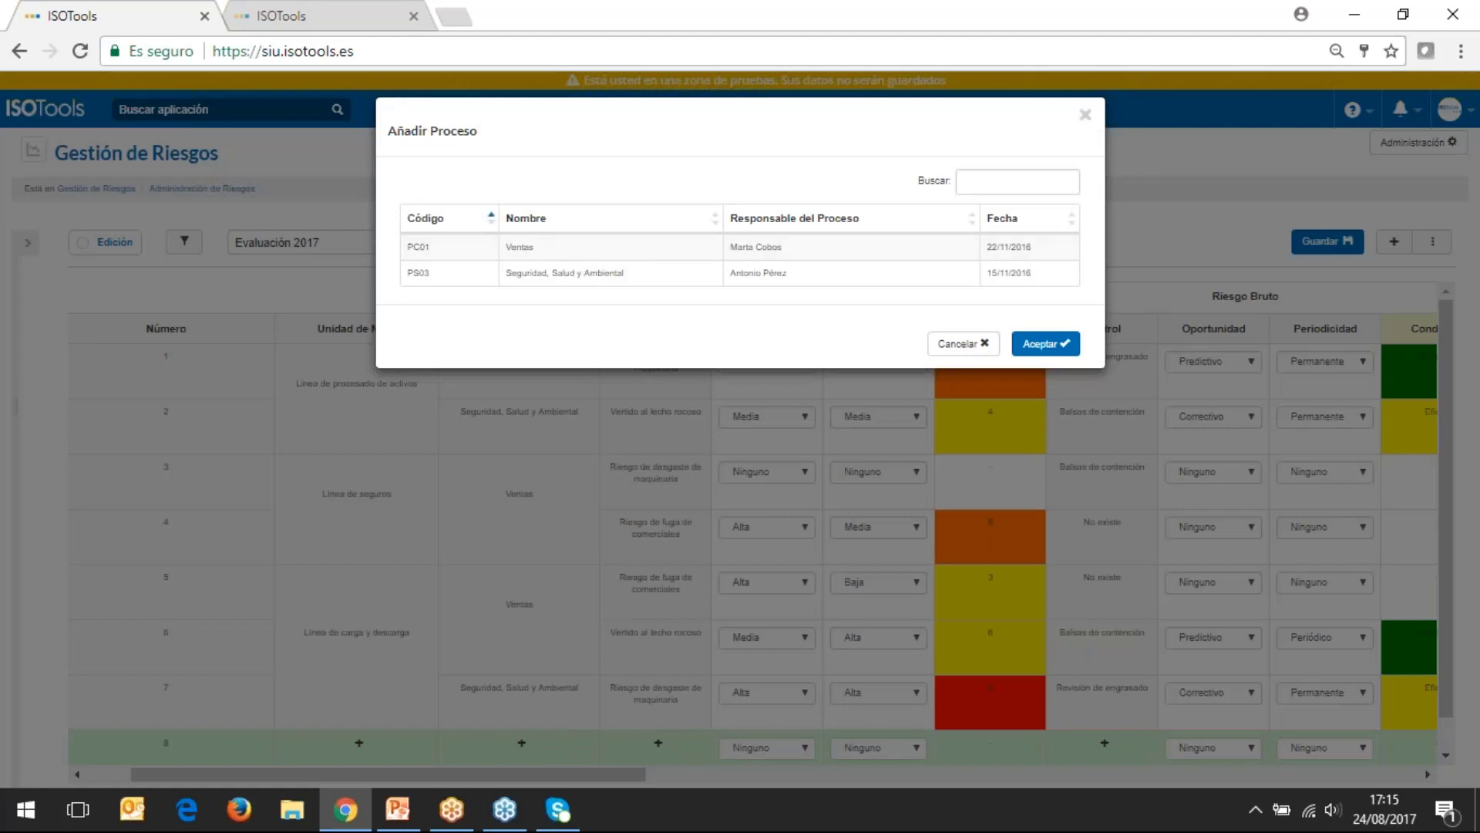
click(989, 345)
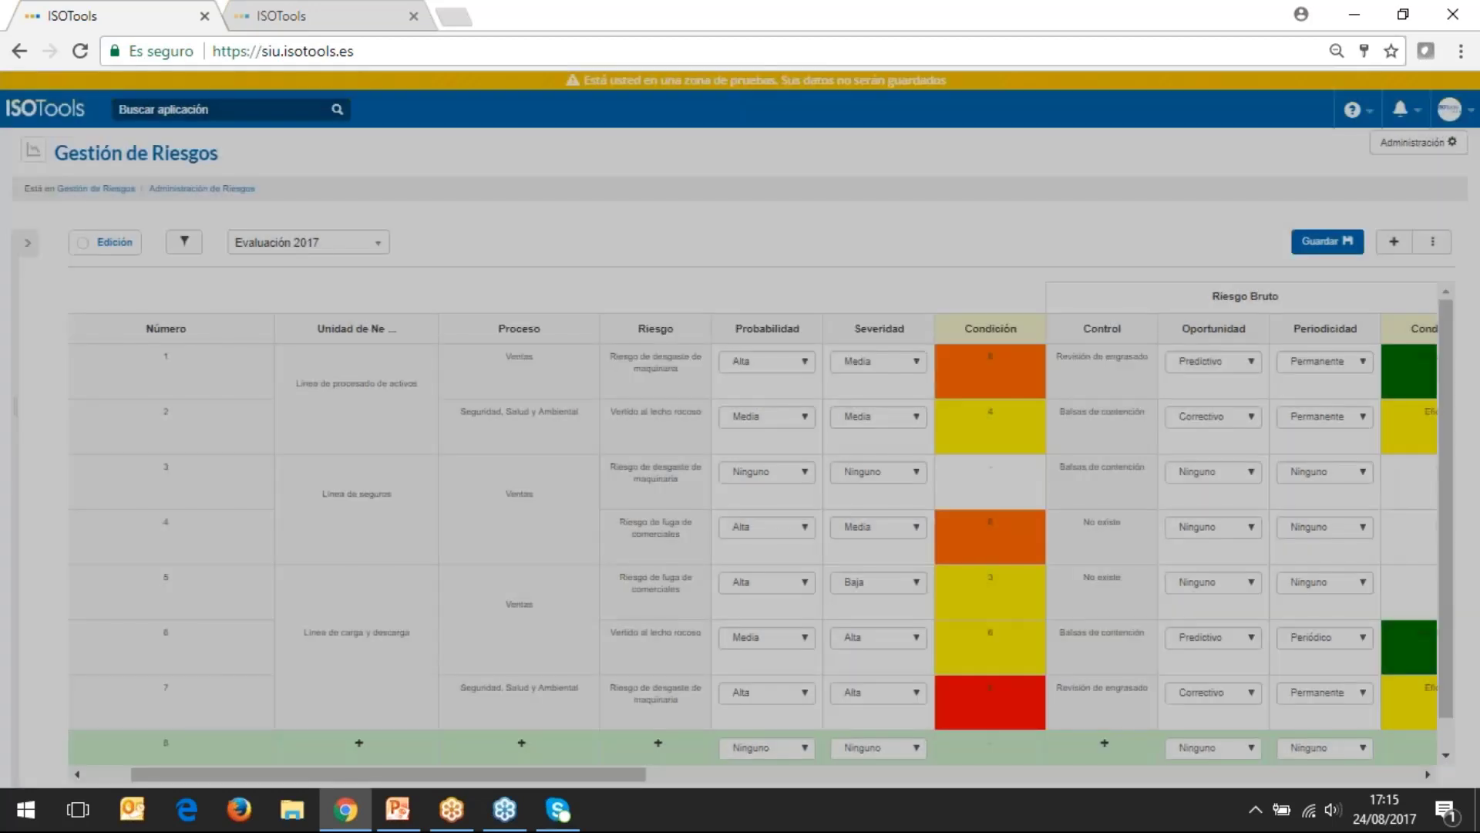
- View the existing risks selectable for row 8 and cancel without adding one
click(657, 746)
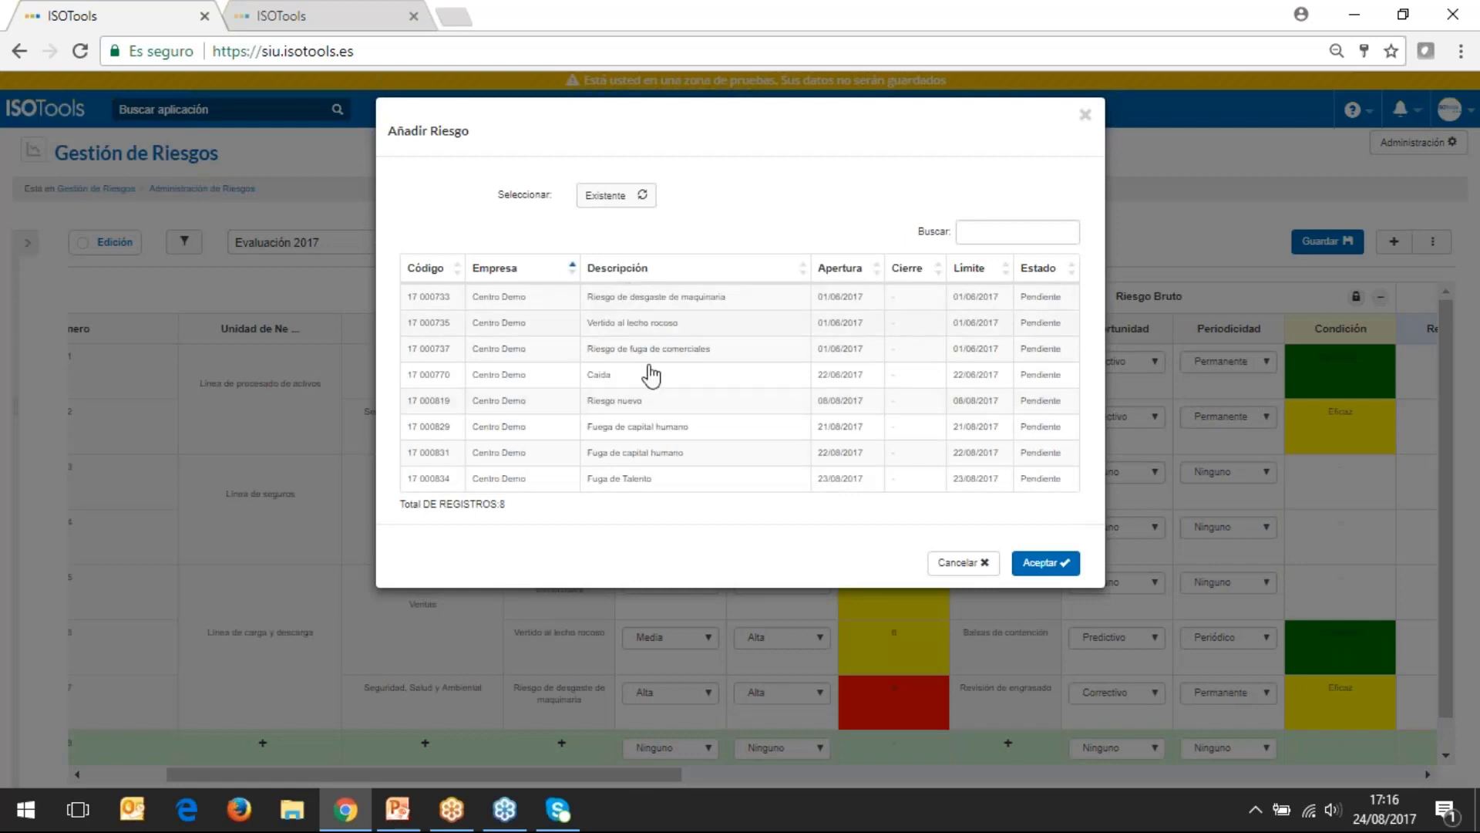
click(961, 562)
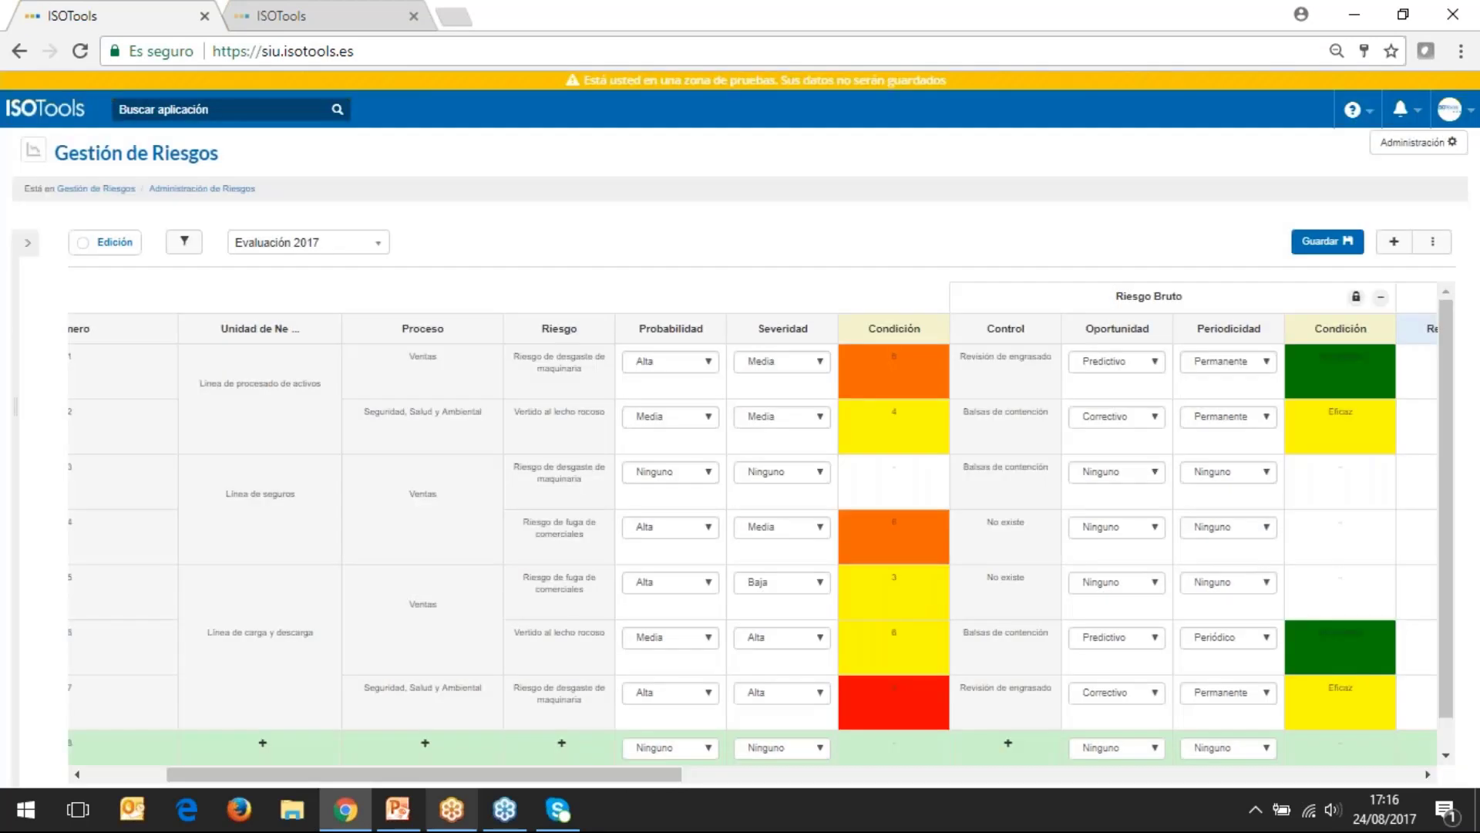
drag(540, 776, 580, 754)
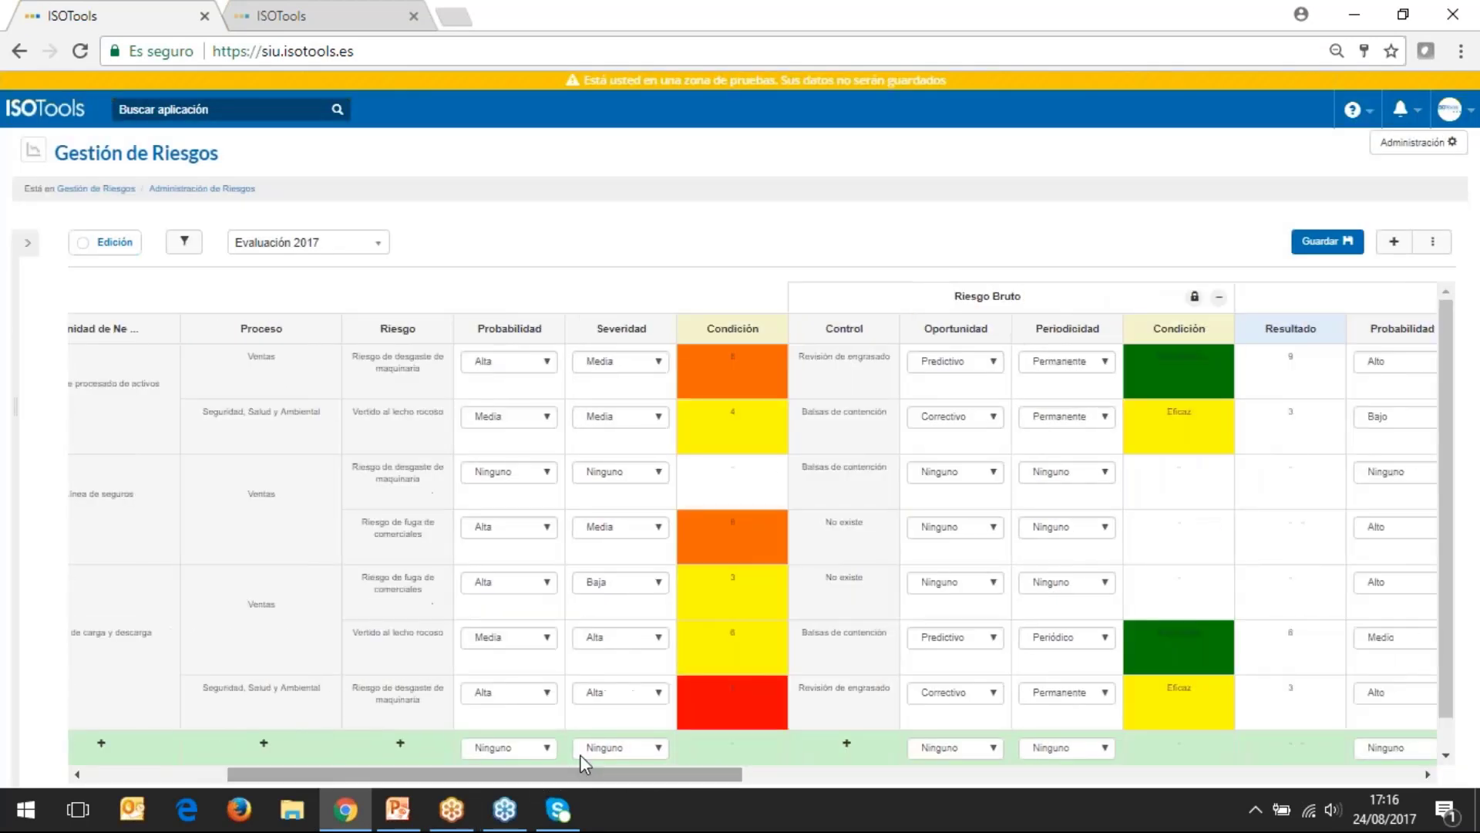
- View the Probabilidad and Severidad options available for the blank row 8, leaving both set to Ninguno
click(539, 749)
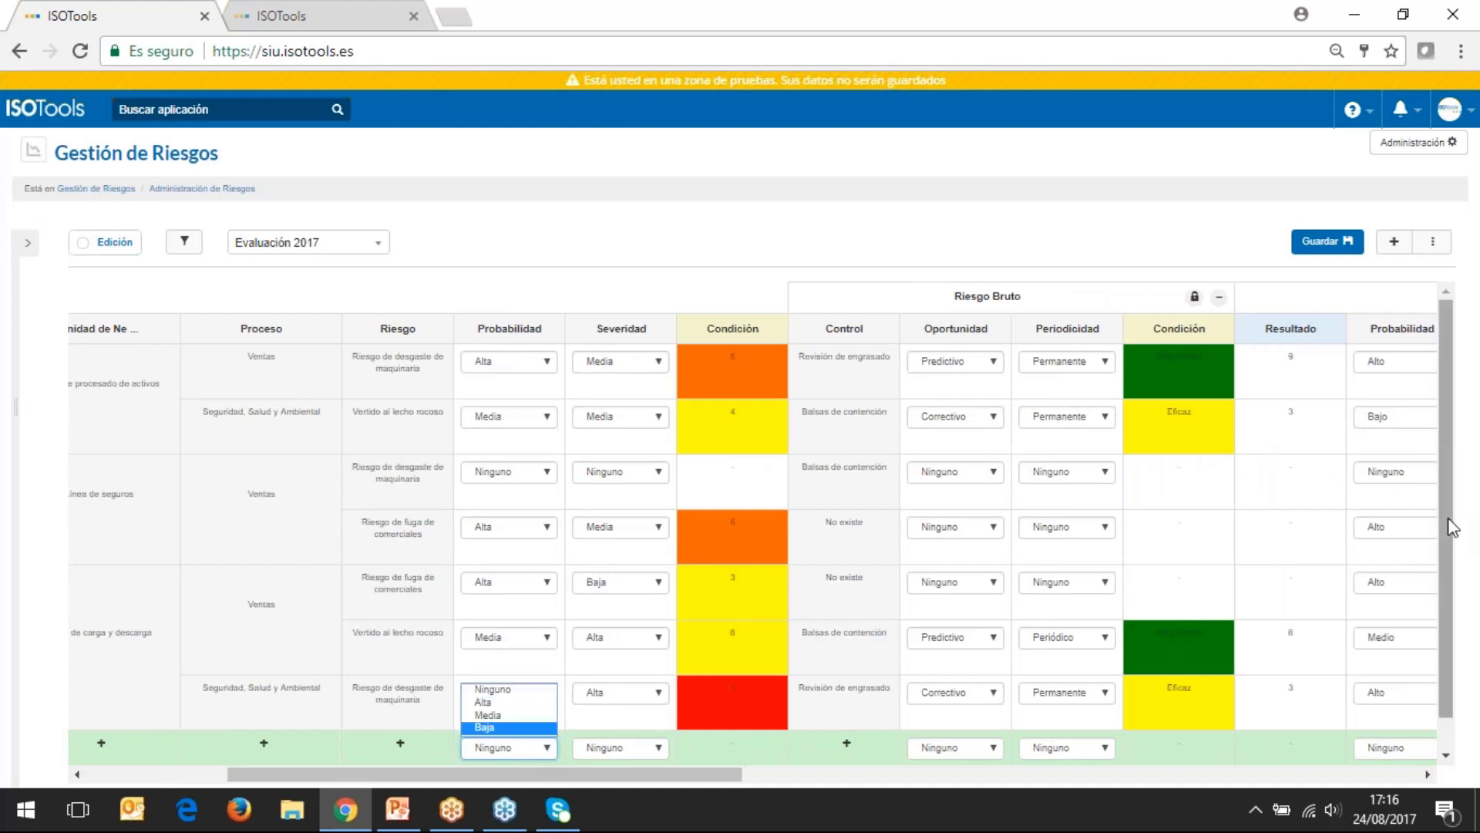
drag(1448, 600, 1439, 650)
click(529, 717)
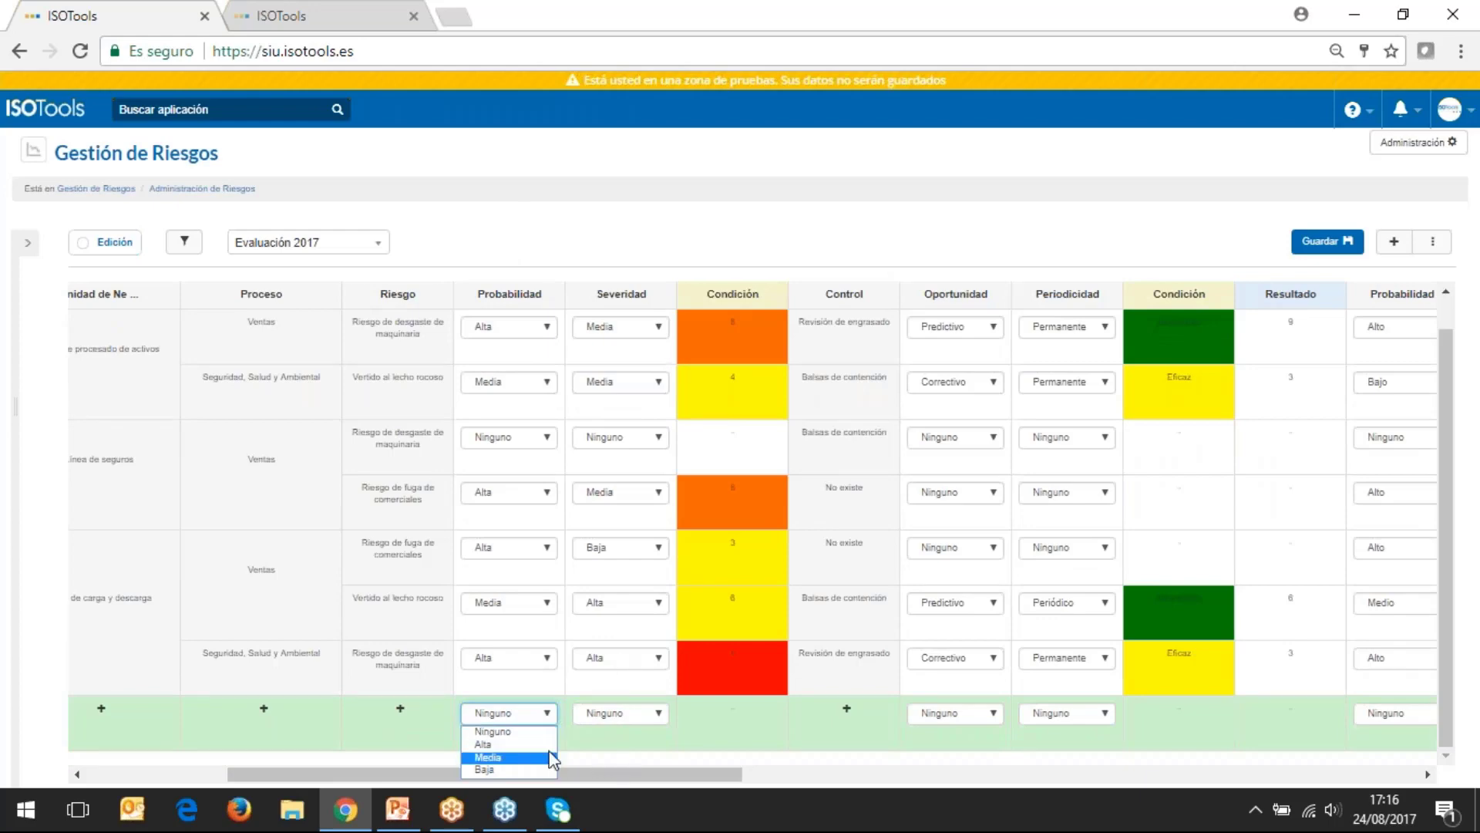
click(527, 712)
click(531, 714)
click(523, 727)
click(604, 716)
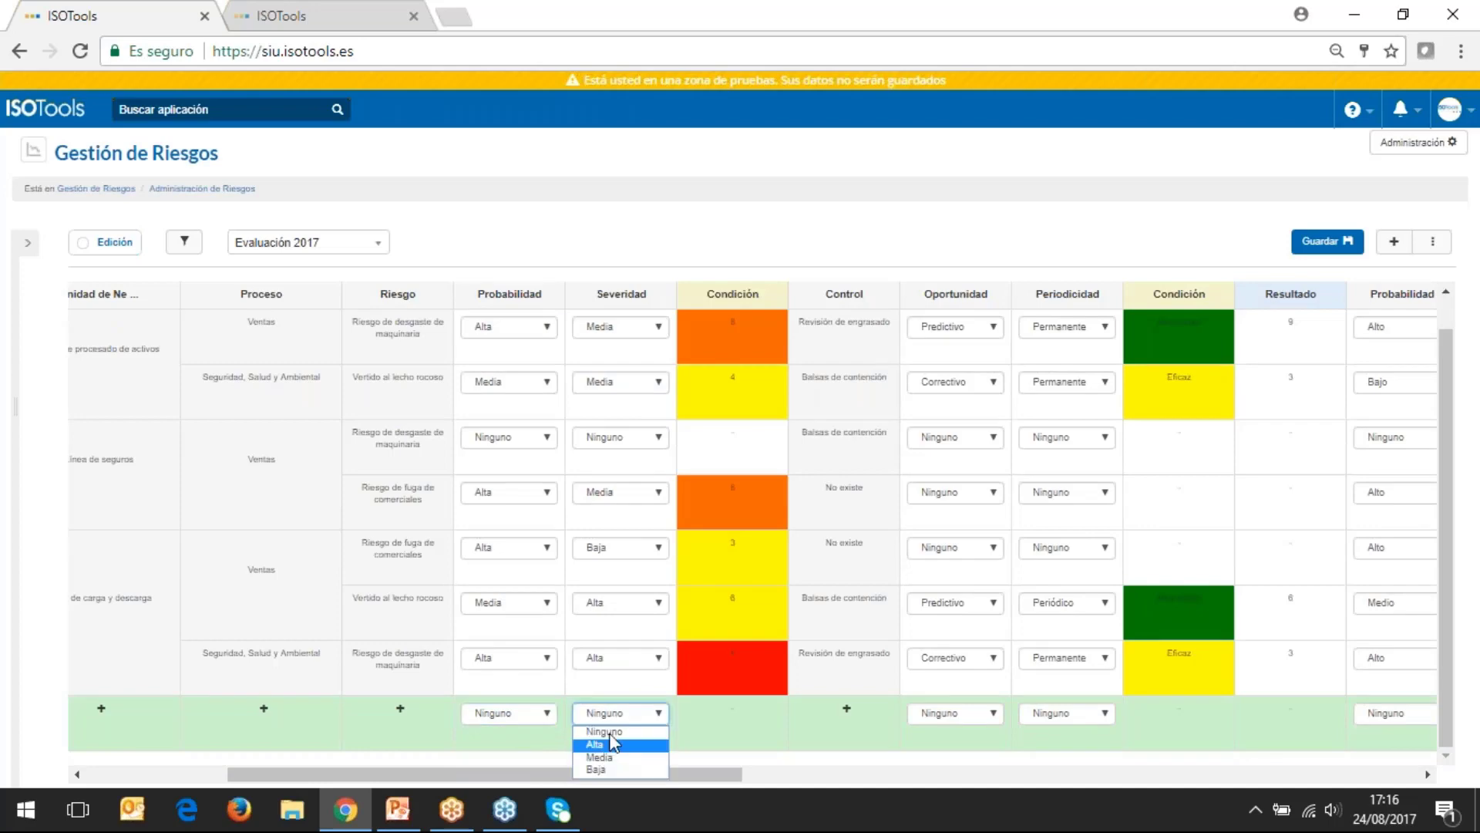
click(613, 740)
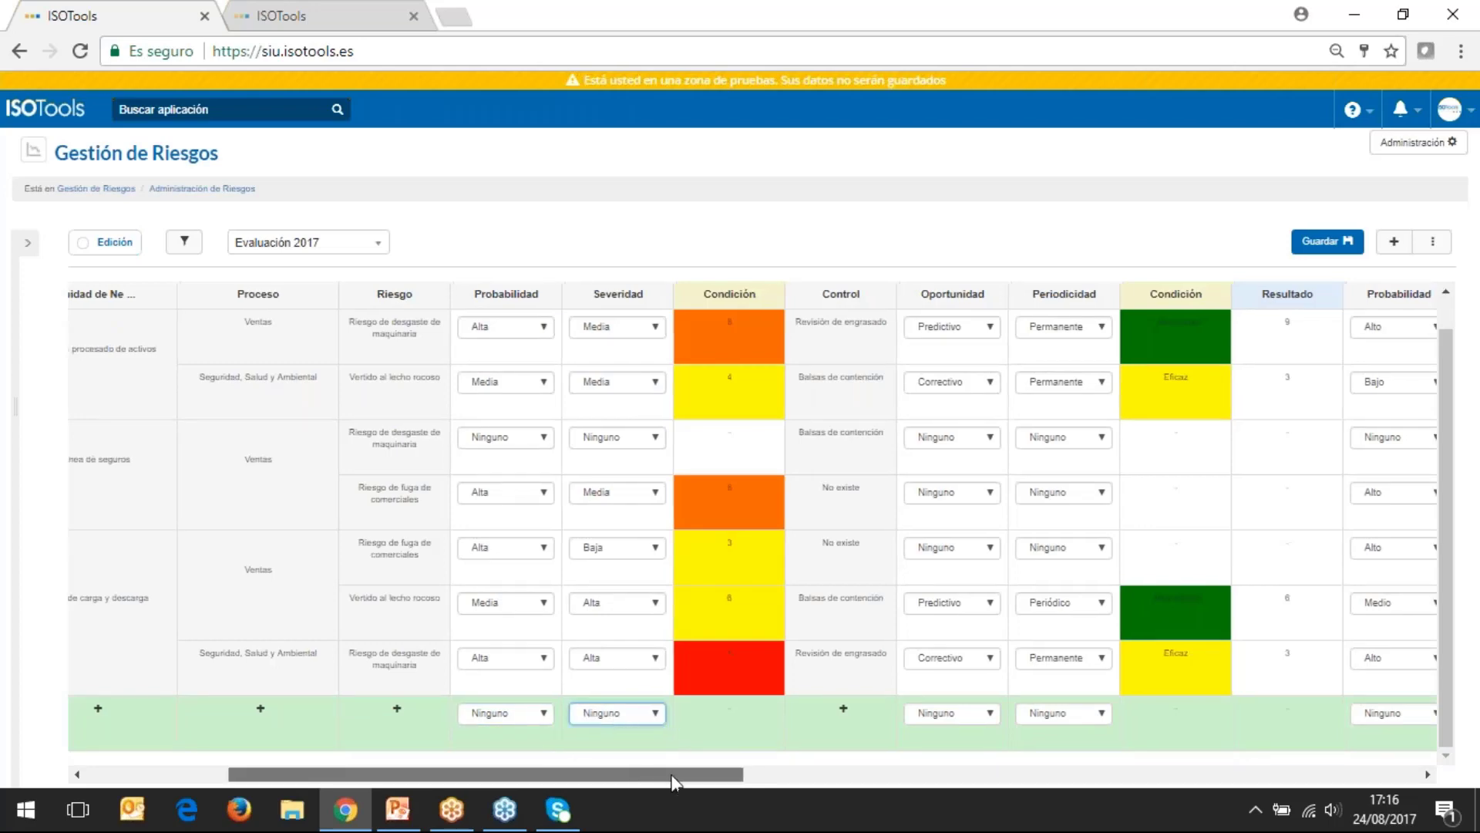
- Review the existing controls and the Nuevo form for row 8, try the sample text "asdfasdfadfasdf" as Control, clear it and cancel
drag(632, 774, 708, 771)
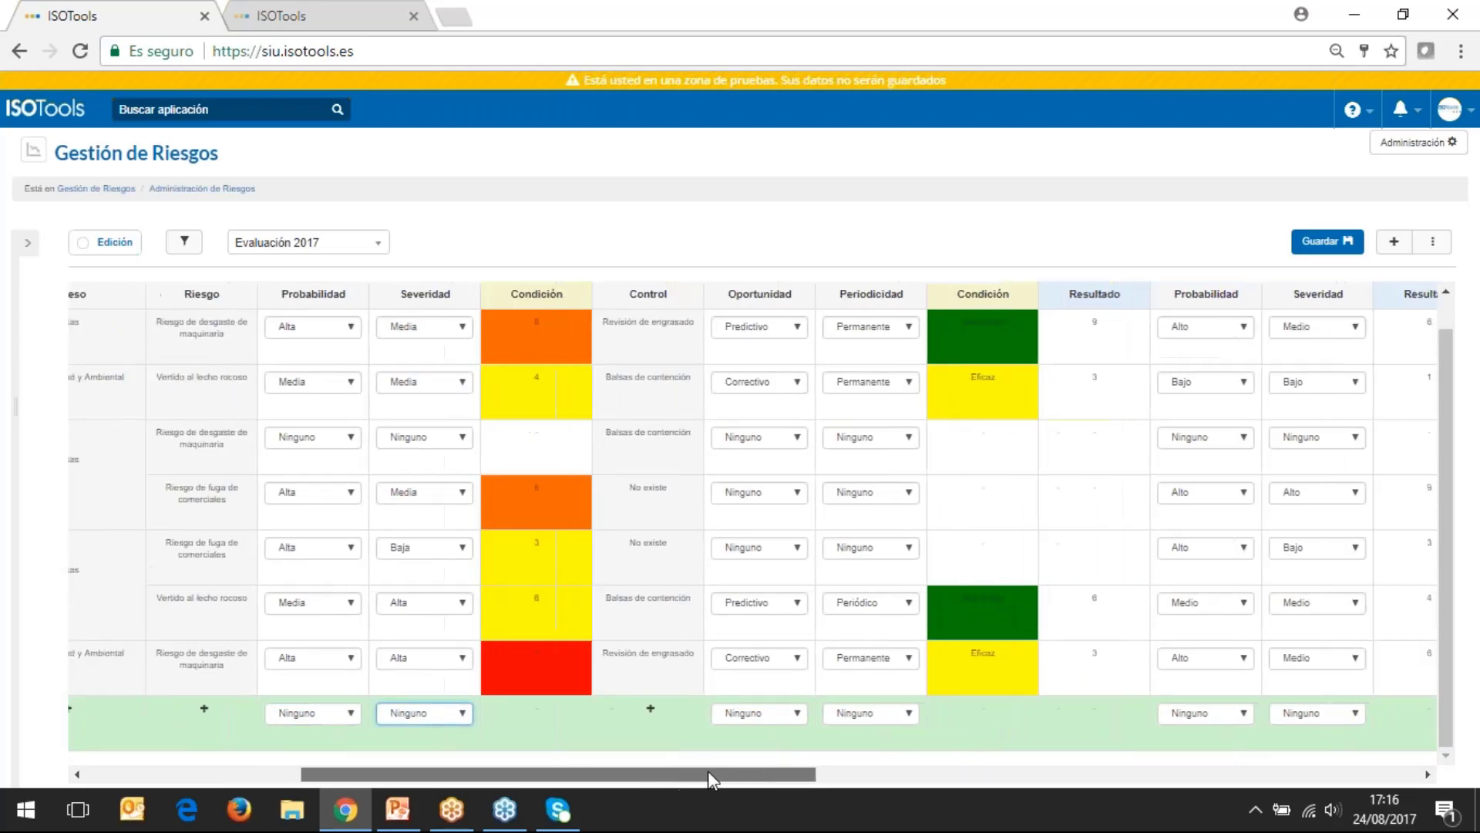
click(651, 709)
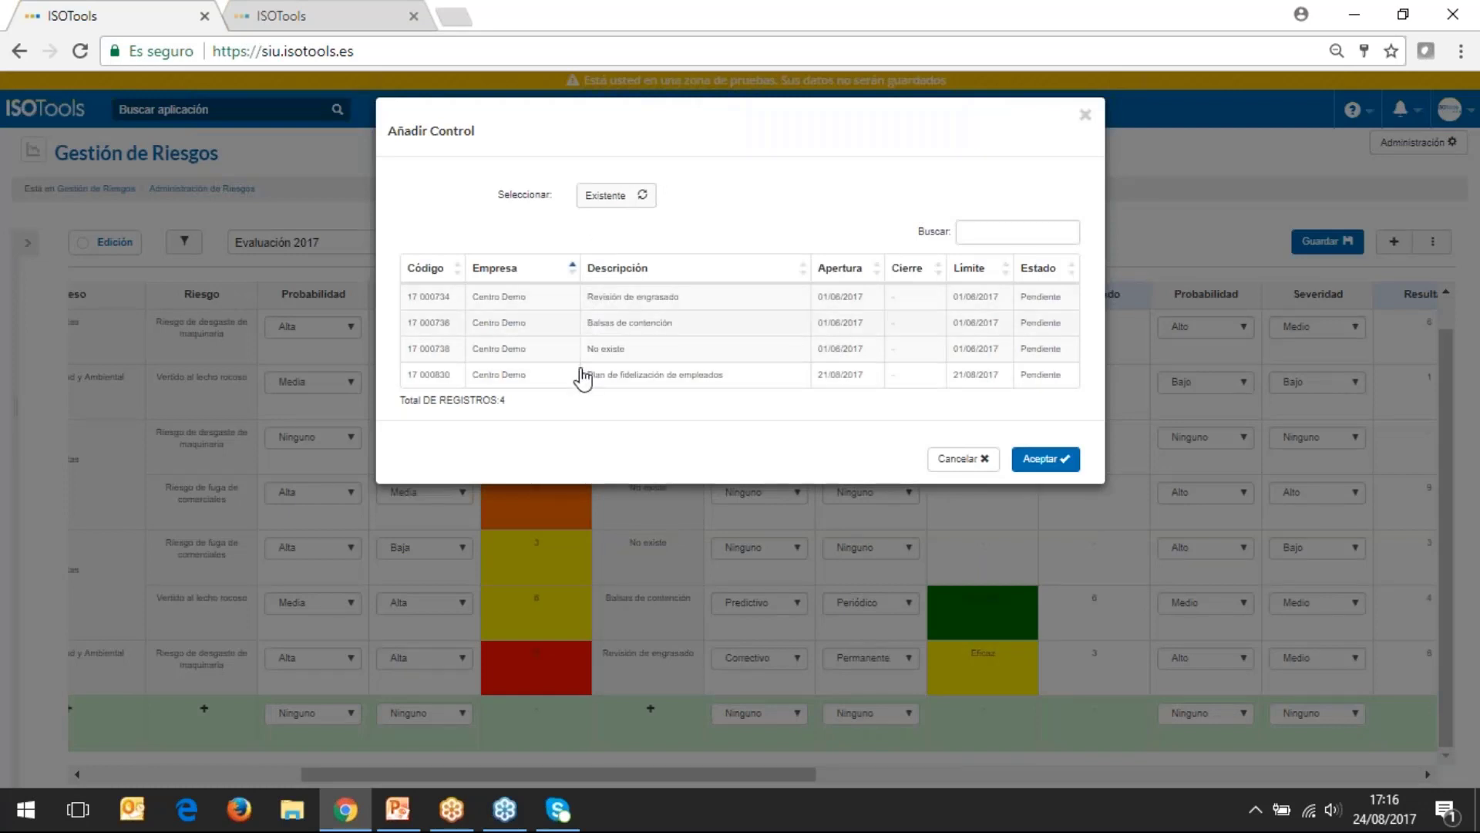
click(617, 195)
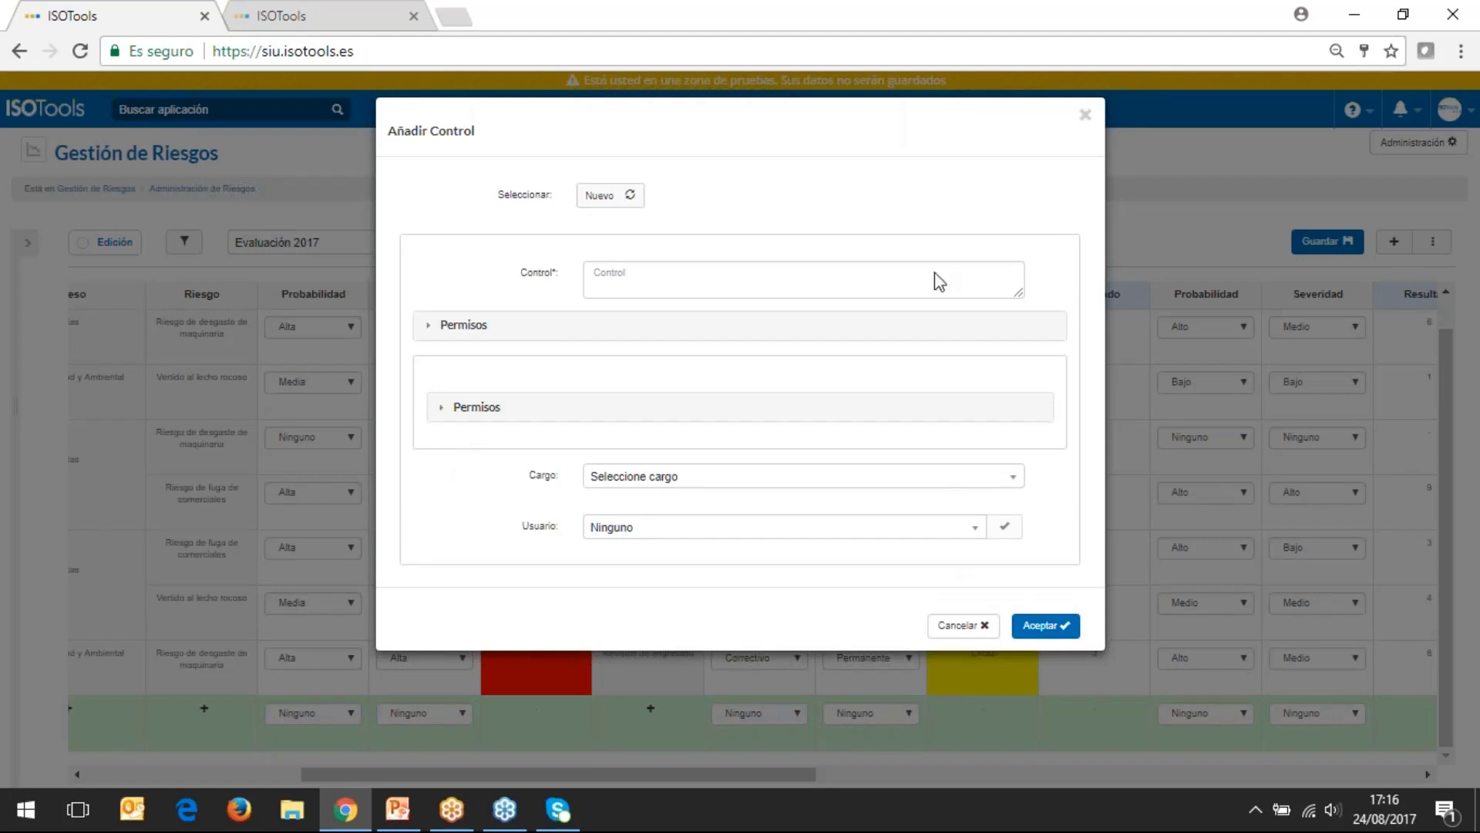
click(617, 279)
text(asdfasdfadfasdf)
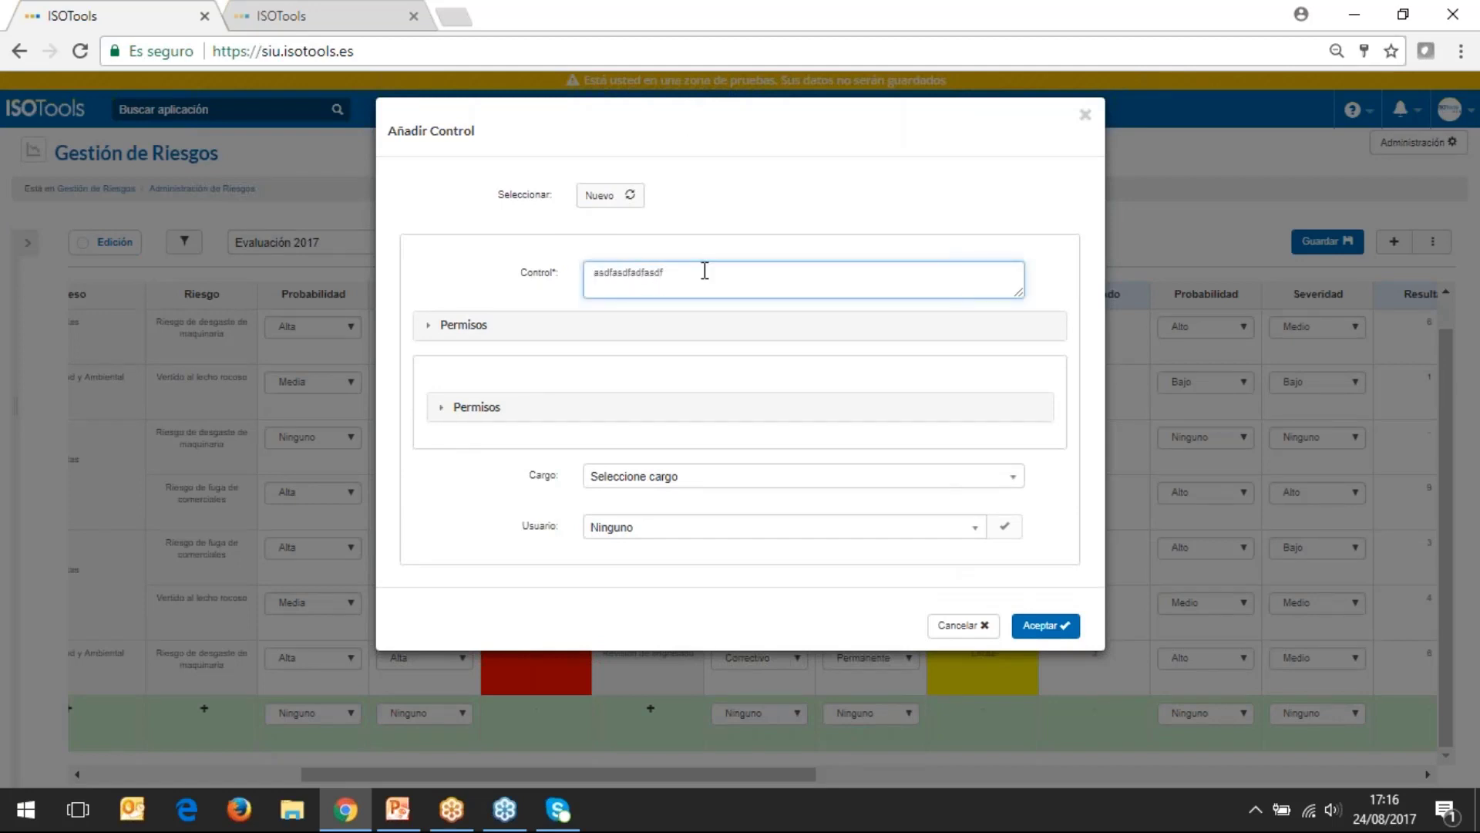
key(ctrl+a)
click(829, 288)
key(ctrl+a)
key(BackSpace)
click(966, 625)
- Review the Existente and Nuevo options for adding Planes de Mejora to row 8, try "prueba" as the plan description, and cancel
drag(734, 774, 1030, 775)
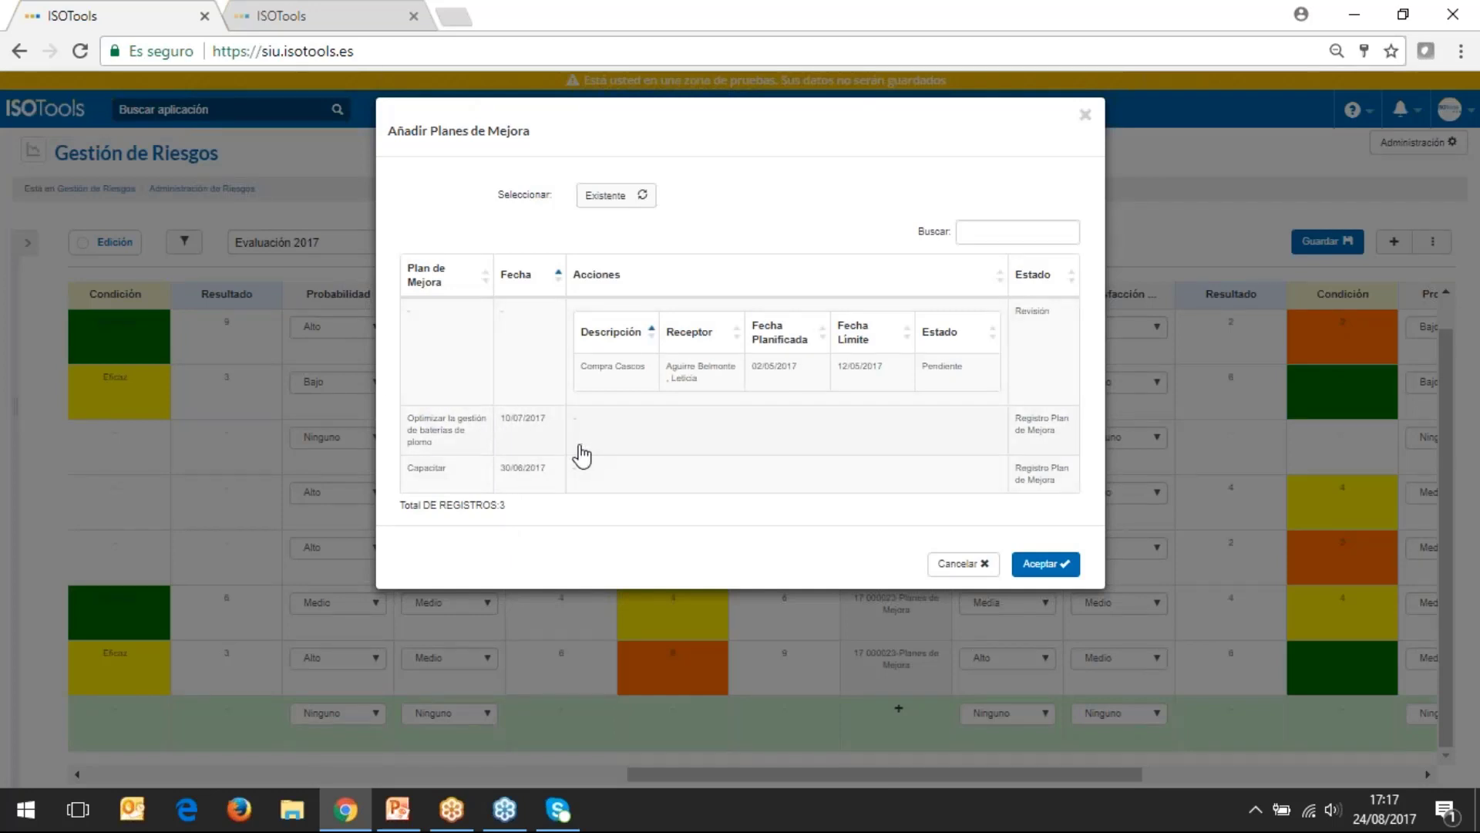
click(633, 201)
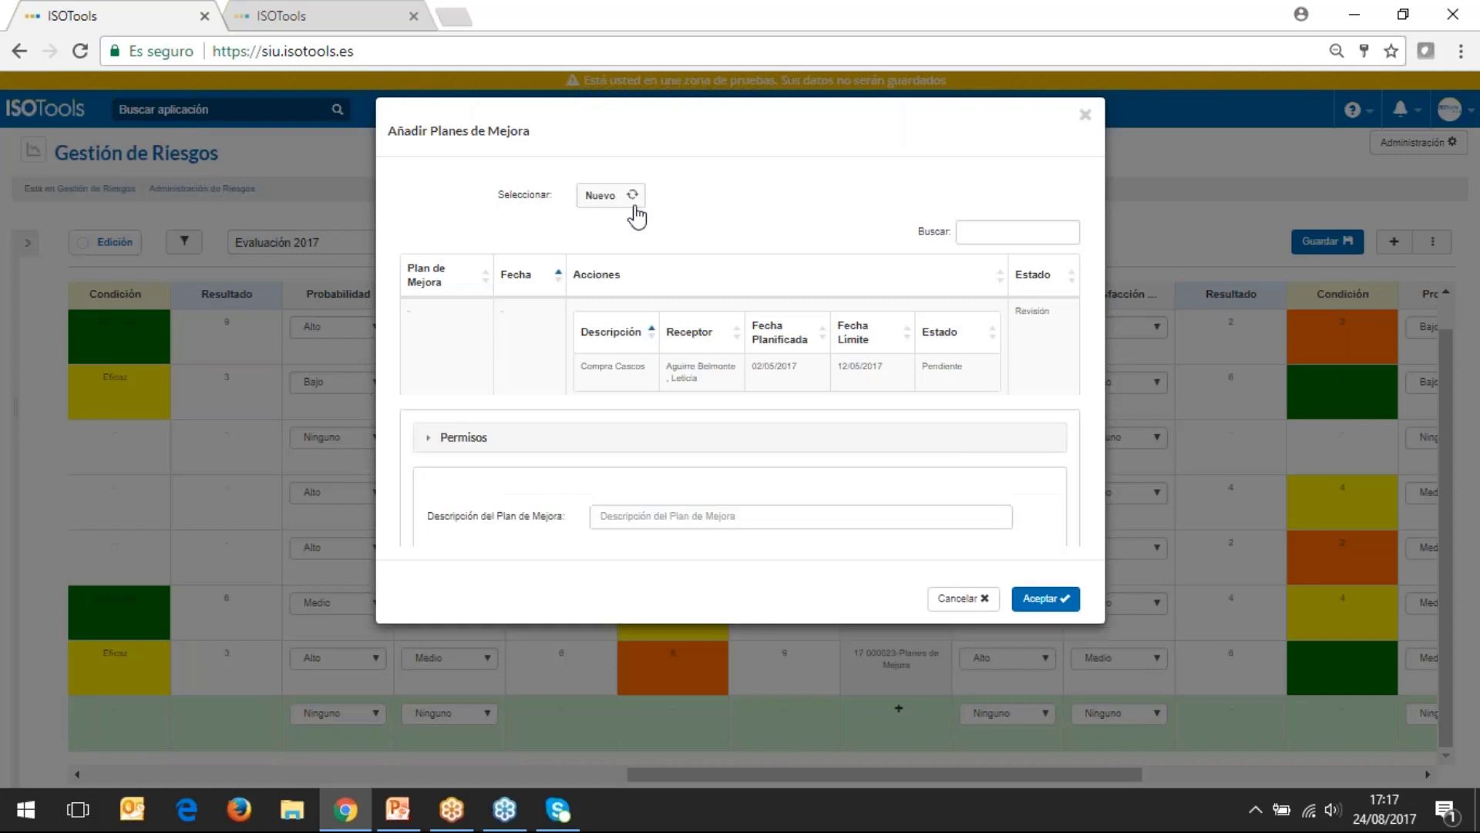
click(678, 347)
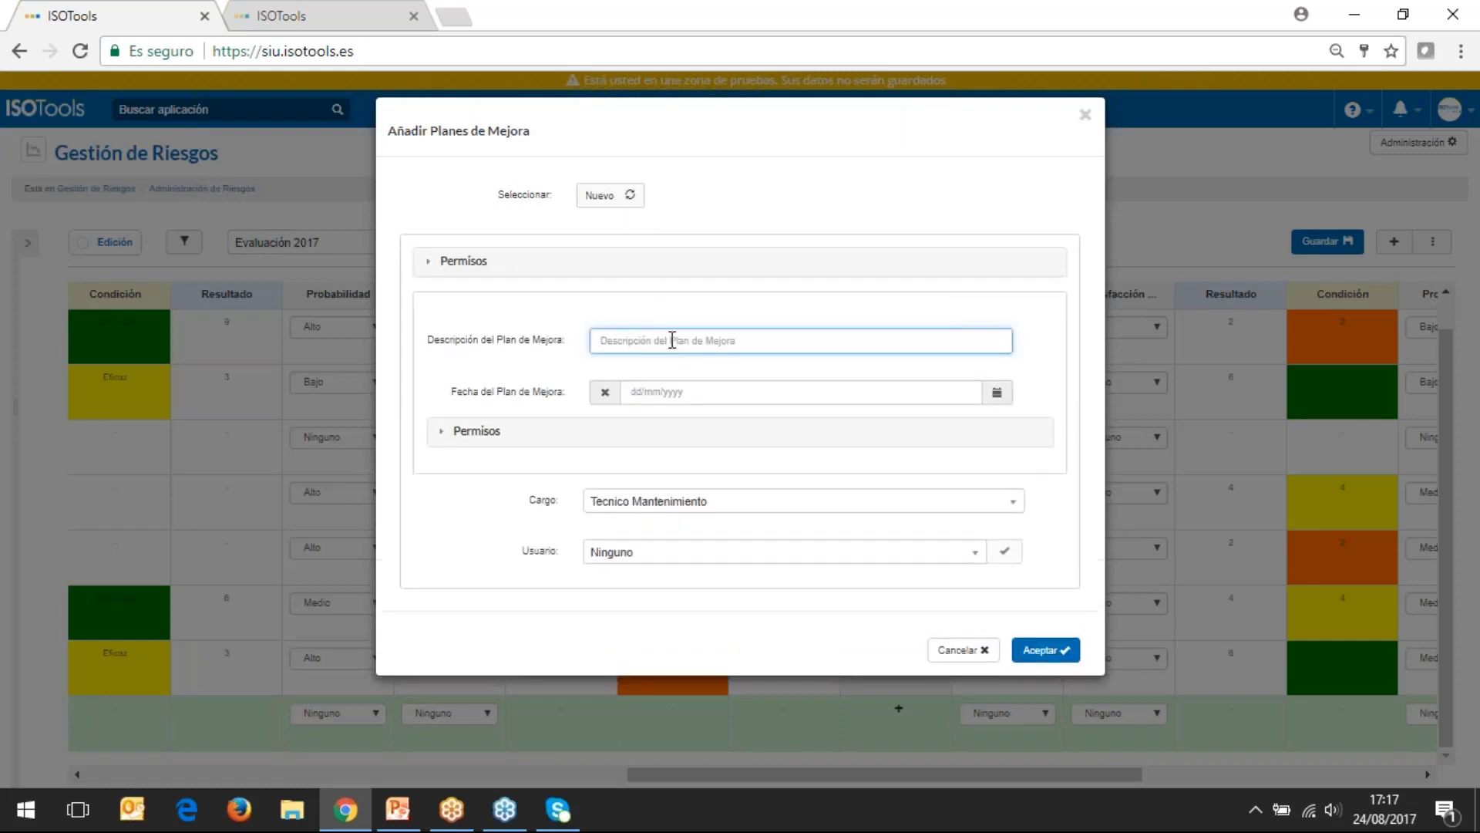
text(prueba)
click(963, 650)
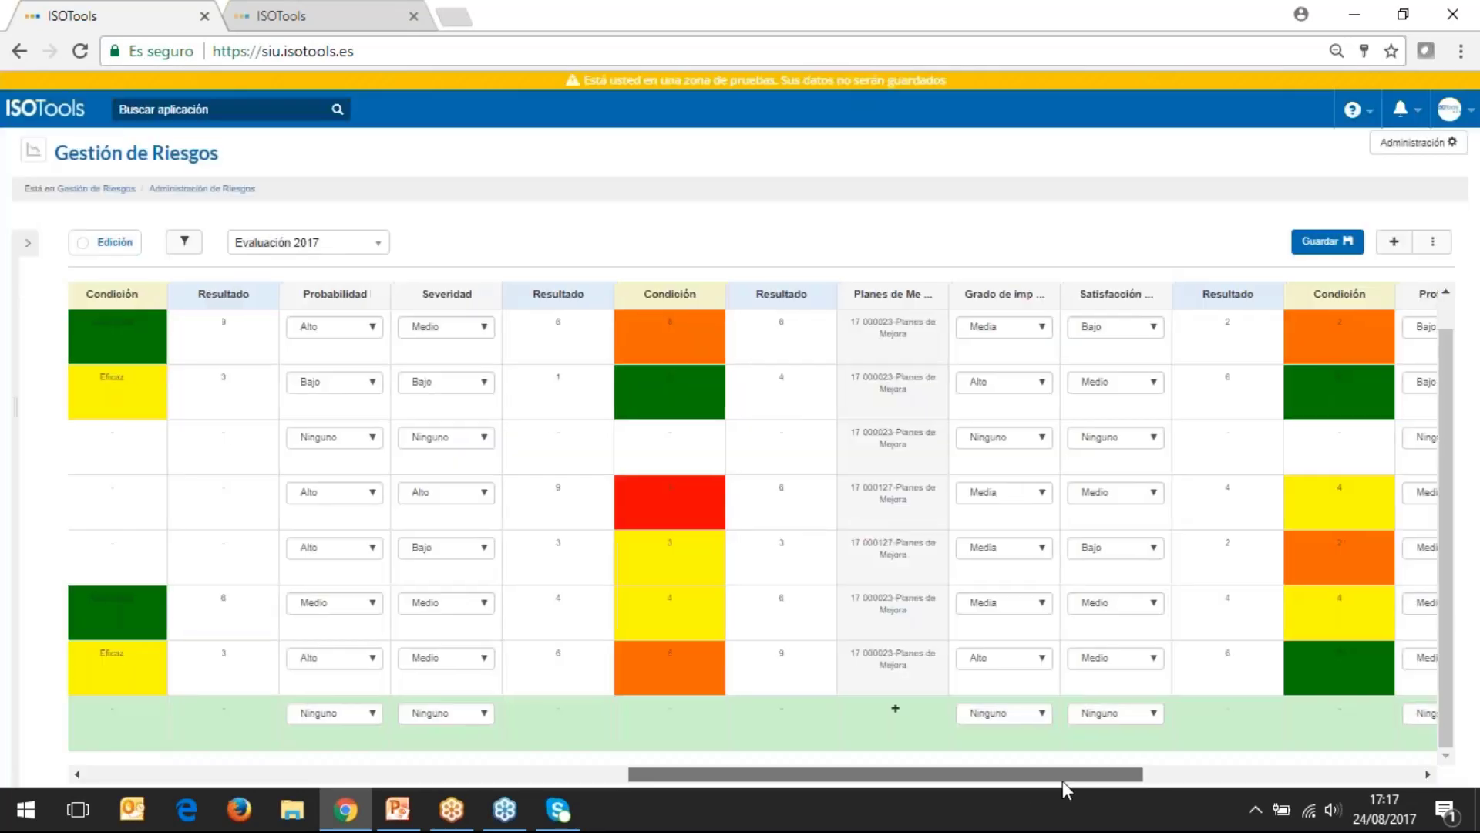
- Look over the remaining columns of the Evaluación 2017 matrix and expand the side navigation
drag(1062, 775, 1315, 776)
drag(1173, 776, 1159, 775)
scroll(705, 752, left, 10)
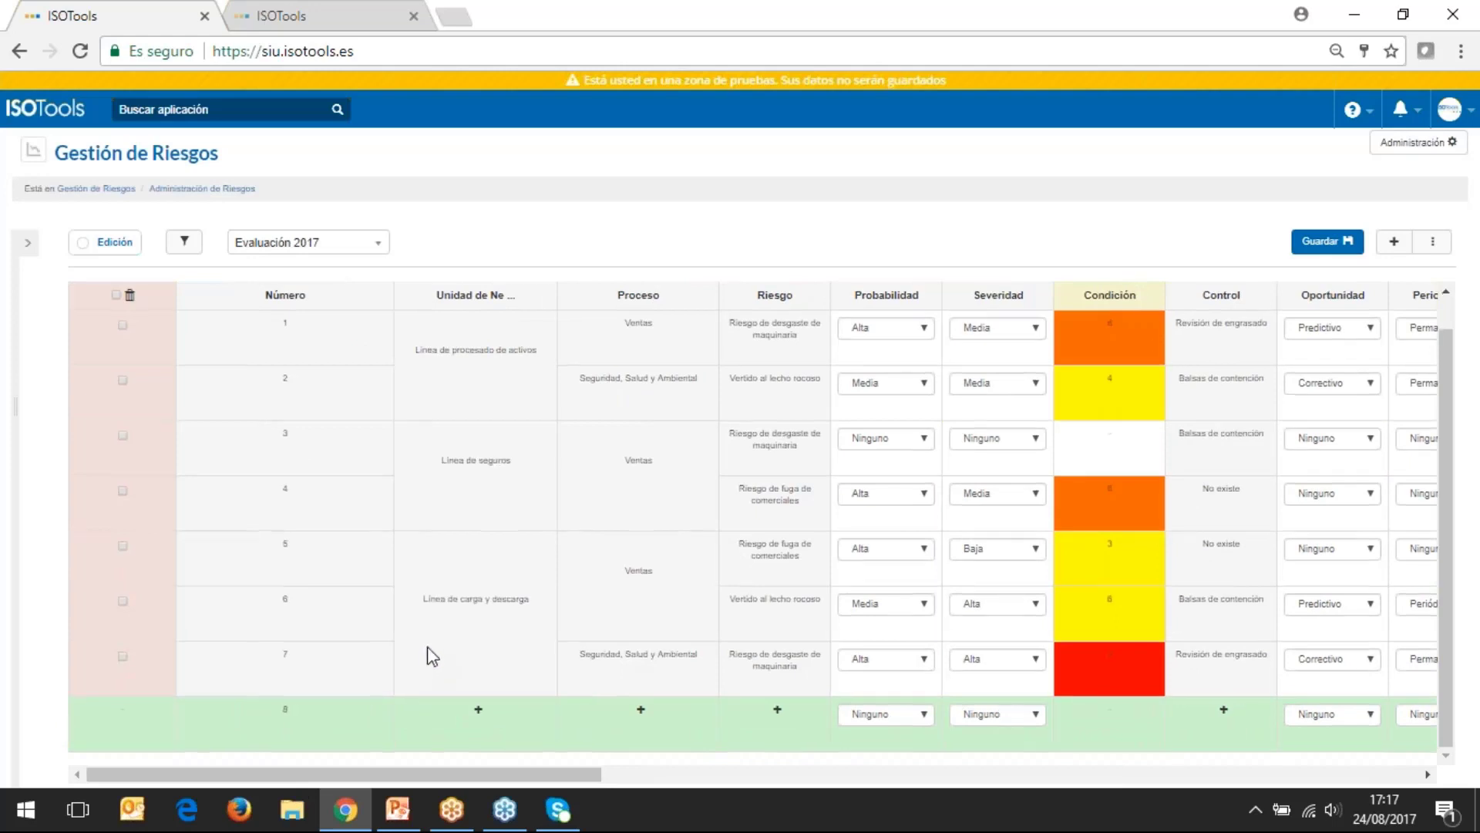
scroll(647, 528, up, 1)
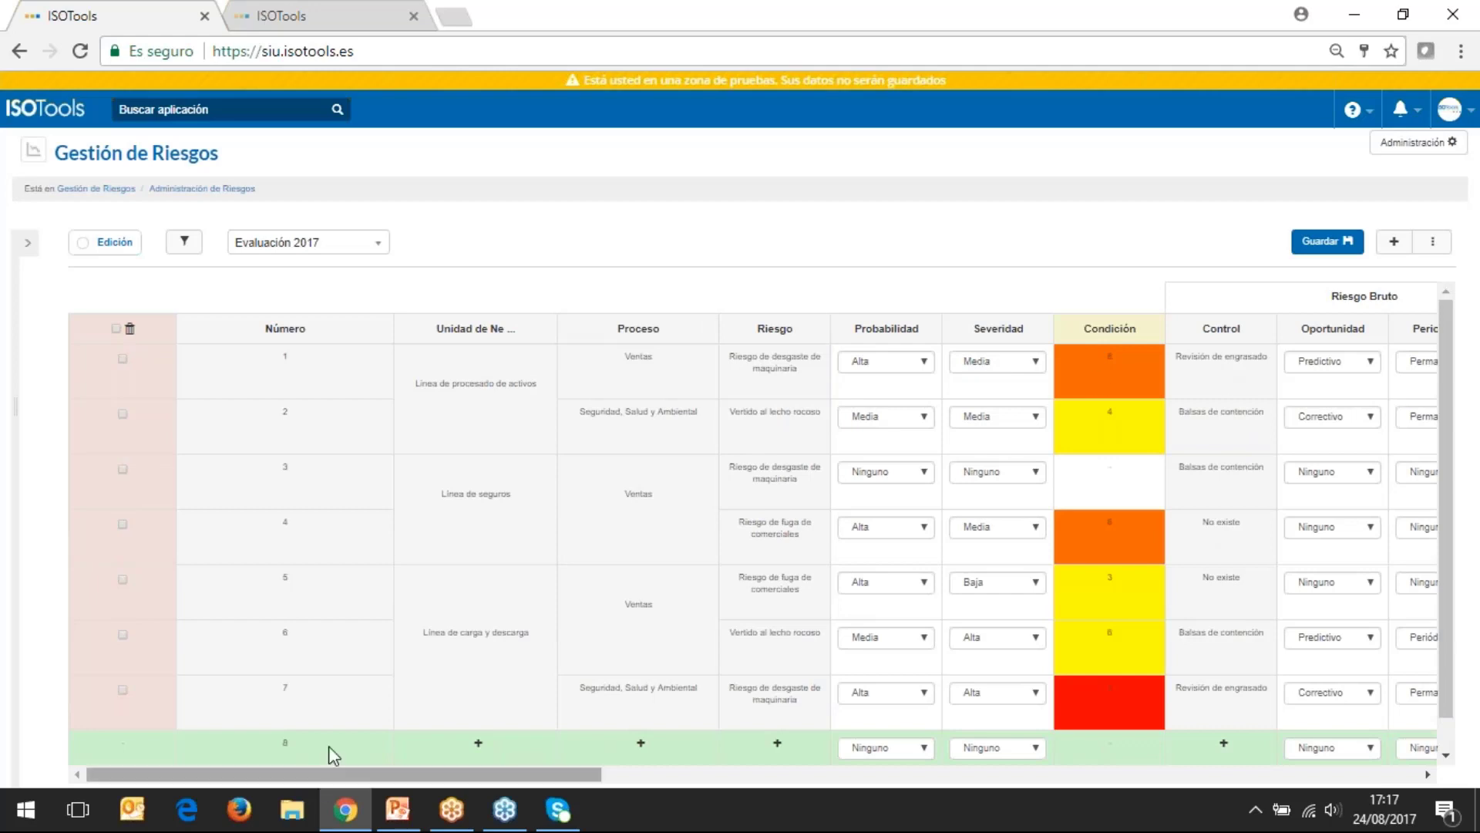
click(41, 243)
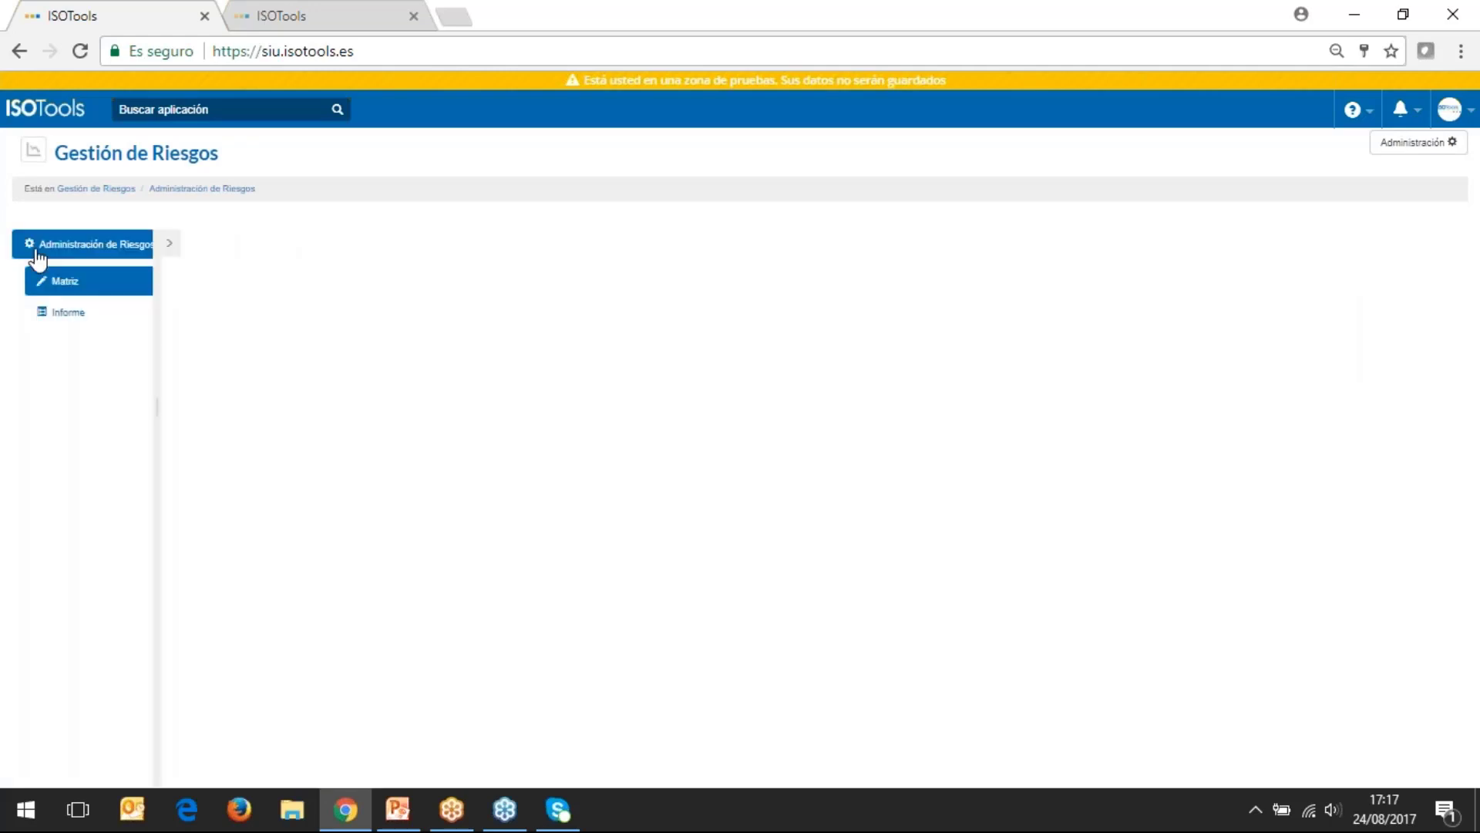